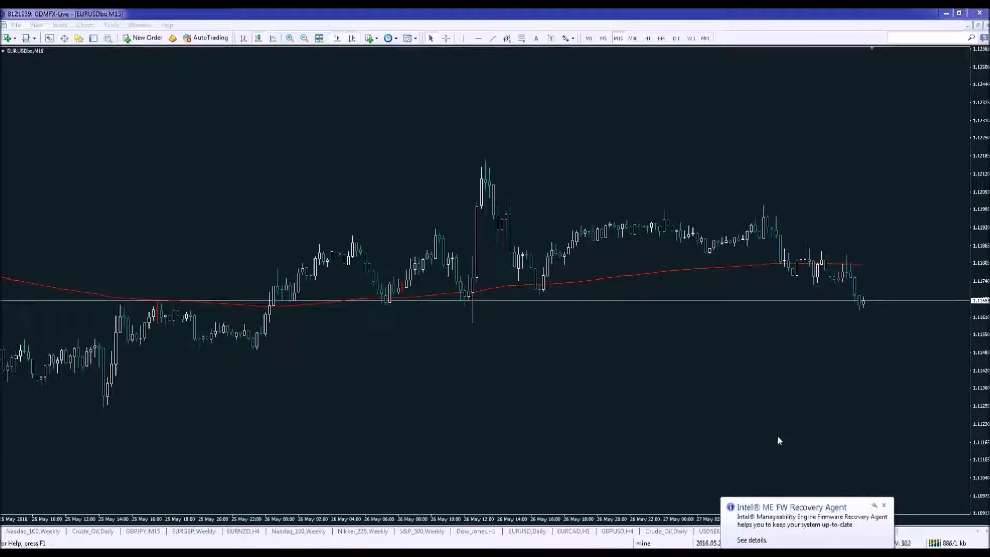
Dismiss the Intel notification and add a lime Parabolic SAR to the EURUSD M15 chart with step 0.05 and maximum 0.2.
click(883, 505)
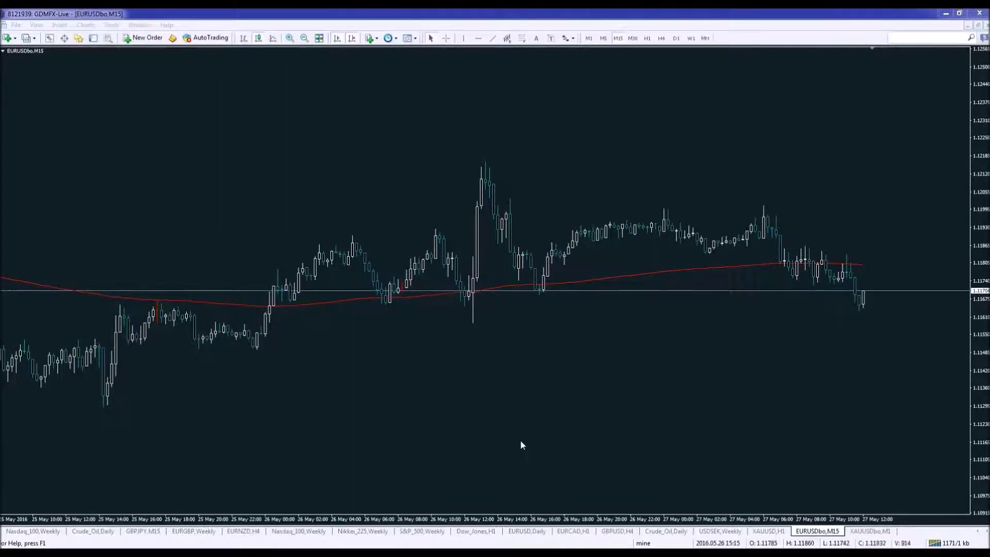
click(372, 38)
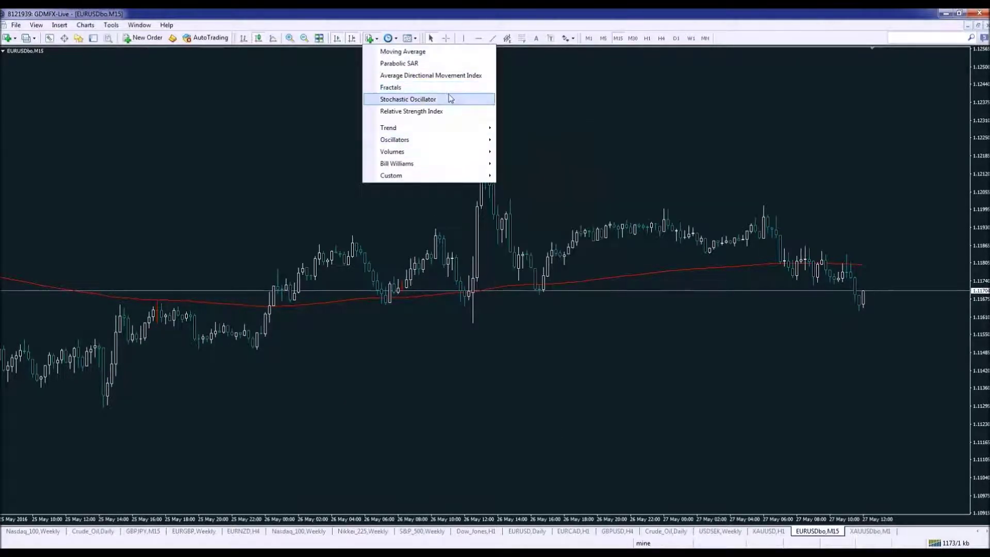
click(446, 64)
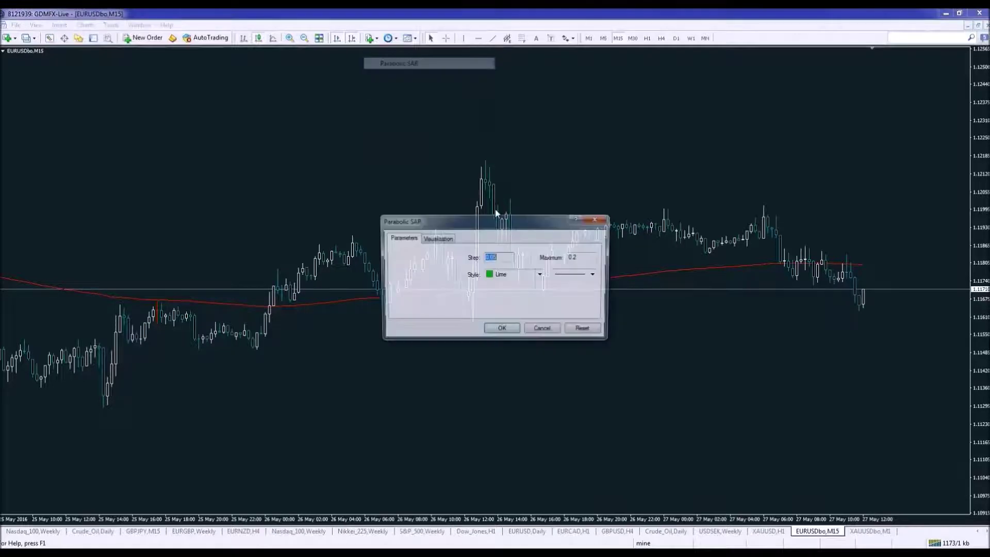
click(499, 258)
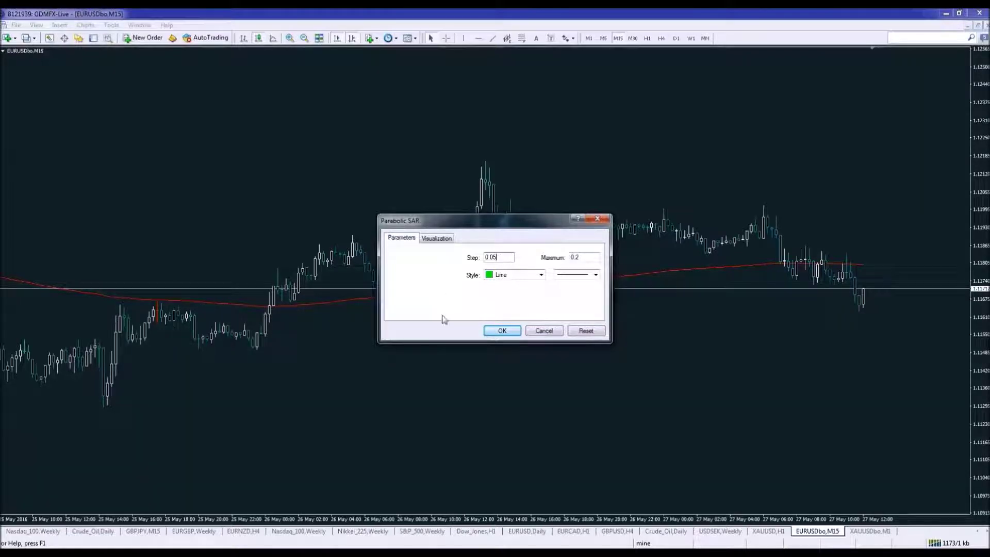
click(503, 330)
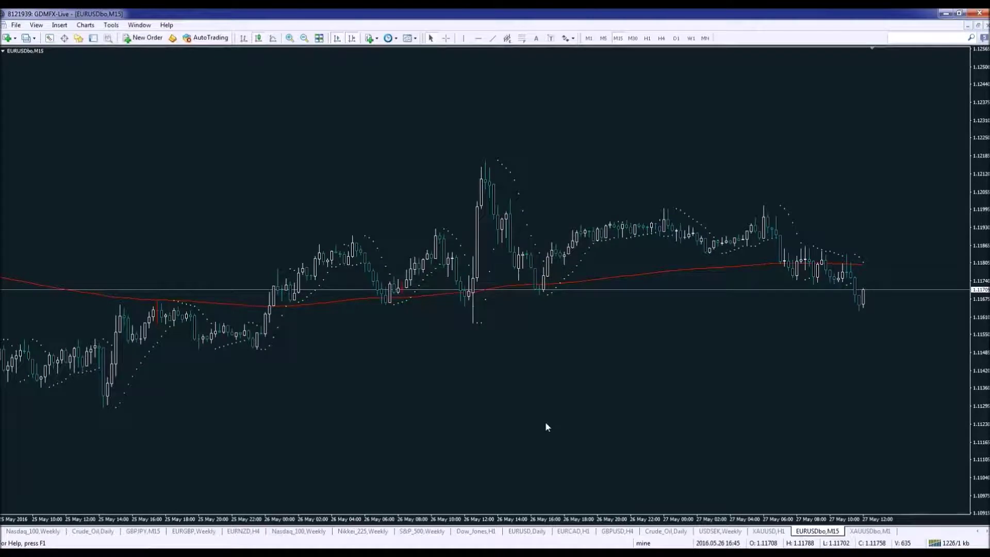
Give the Parabolic SAR dots on the price chart a thicker line width.
right_click(518, 195)
right_click(512, 174)
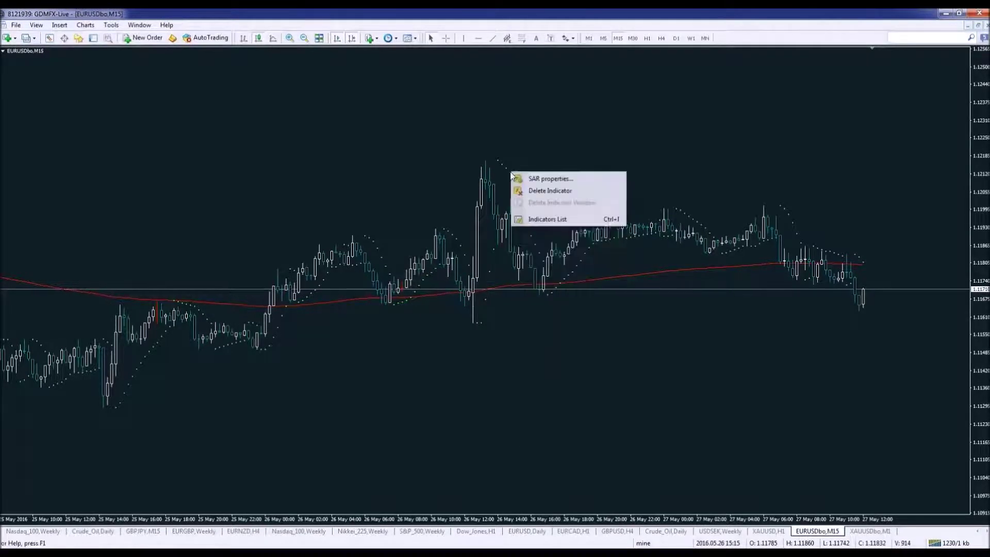
click(523, 178)
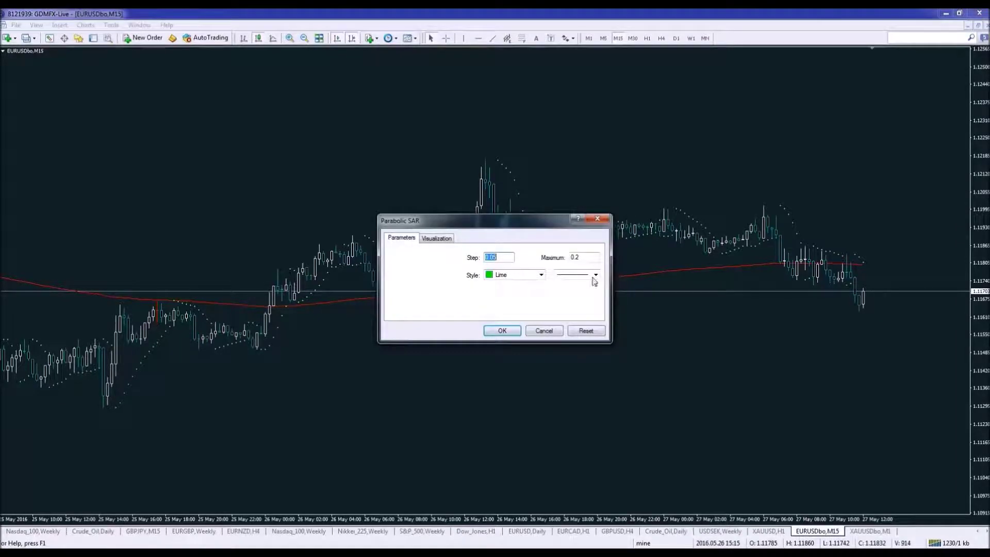
click(595, 275)
click(575, 305)
click(502, 330)
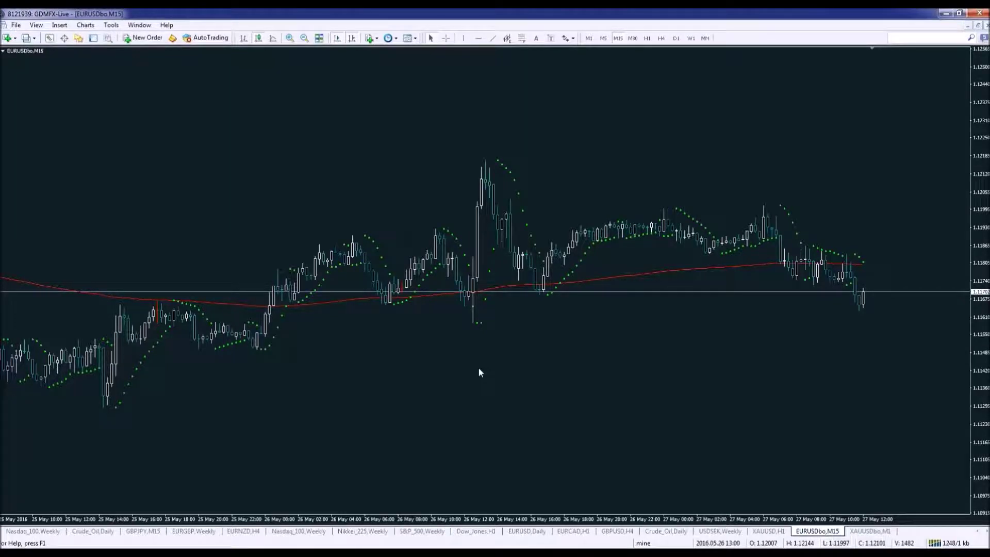
Add a Stochastic Oscillator with %K period 5, %D period 3, slowing 3 and the Simple MA method.
mouse_move(261, 352)
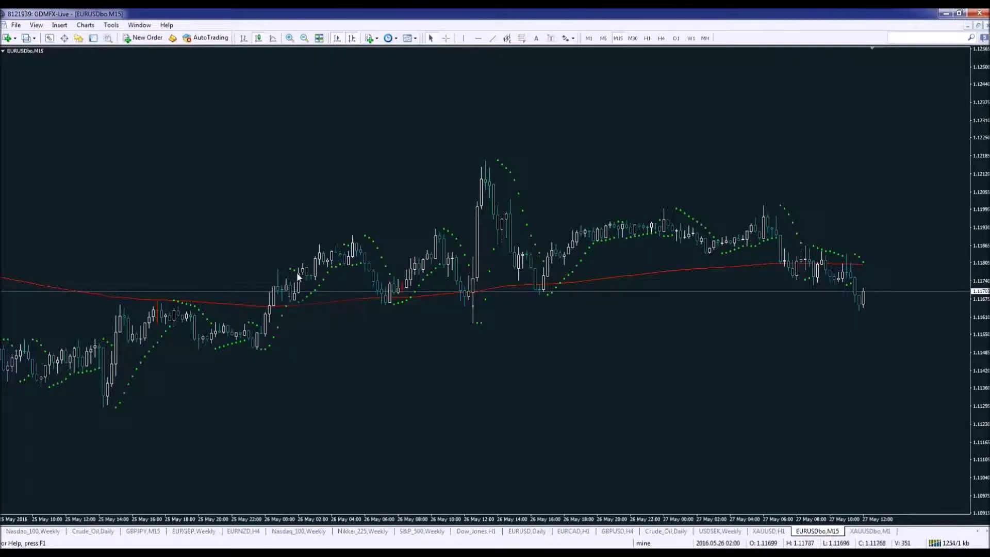
mouse_move(366, 236)
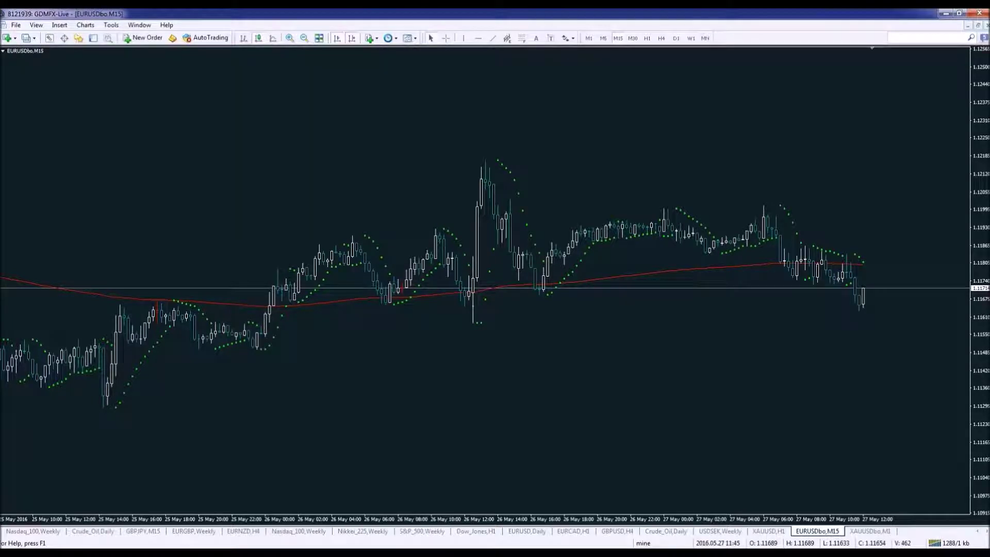
click(370, 38)
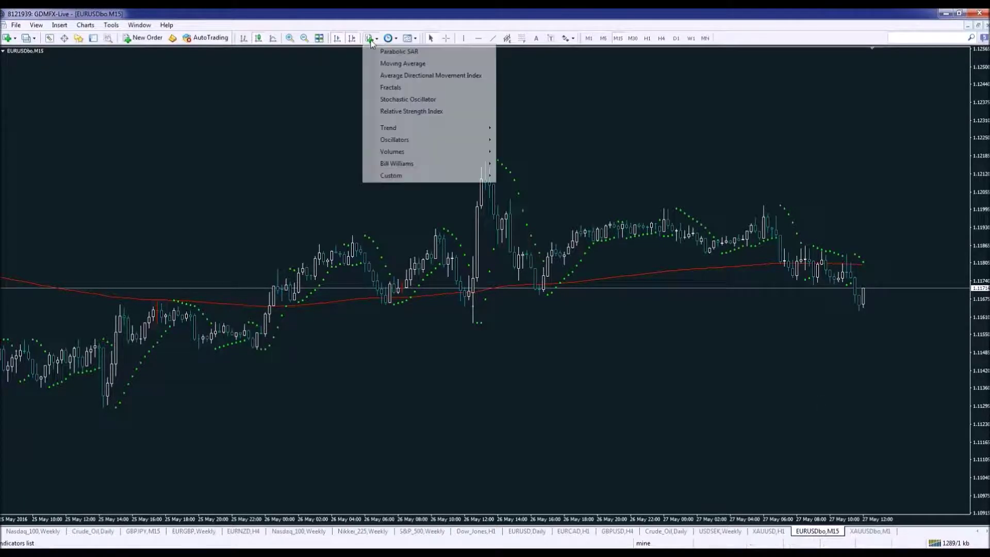
click(415, 101)
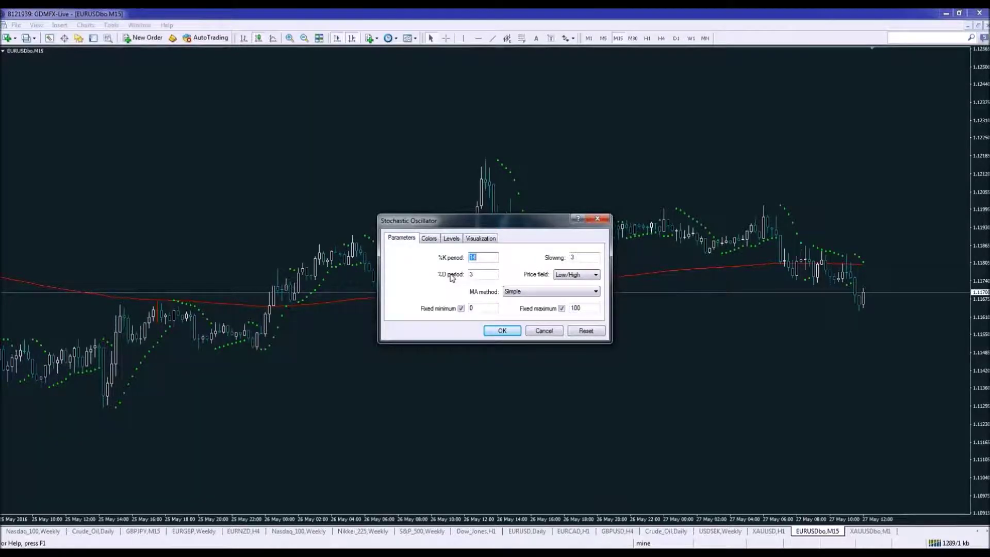
text(5)
key(Return)
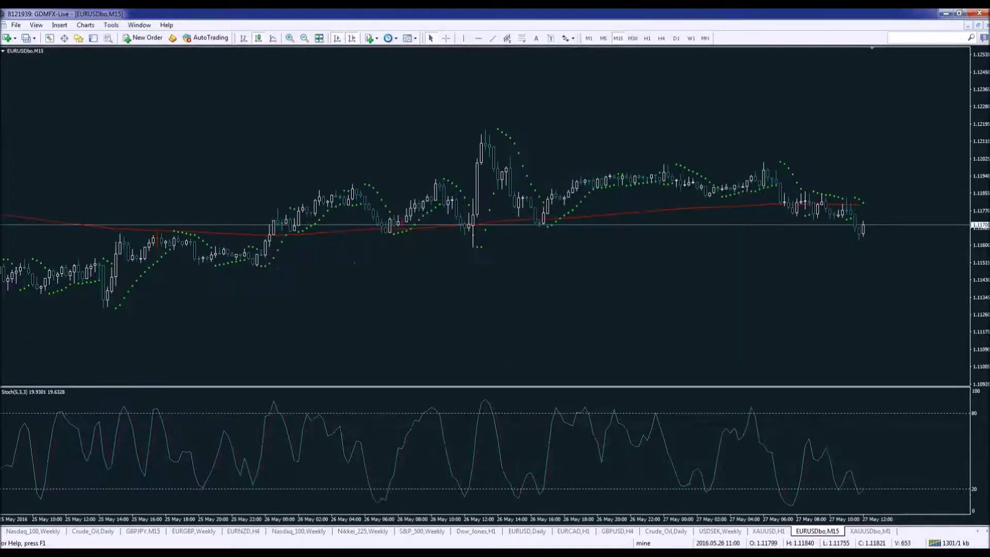
Change the Stochastic Oscillator's main line color to Lime.
right_click(415, 426)
click(420, 433)
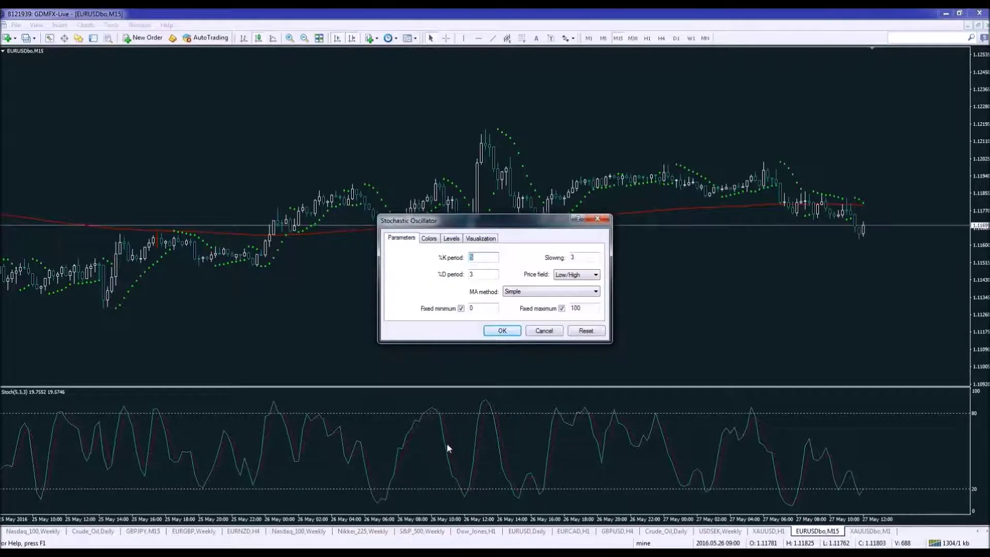
click(428, 239)
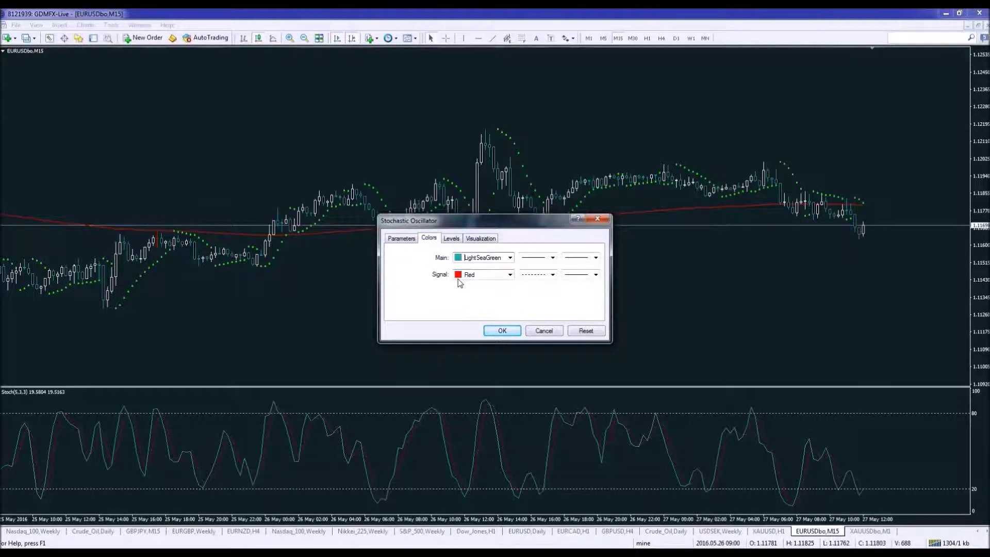
click(509, 257)
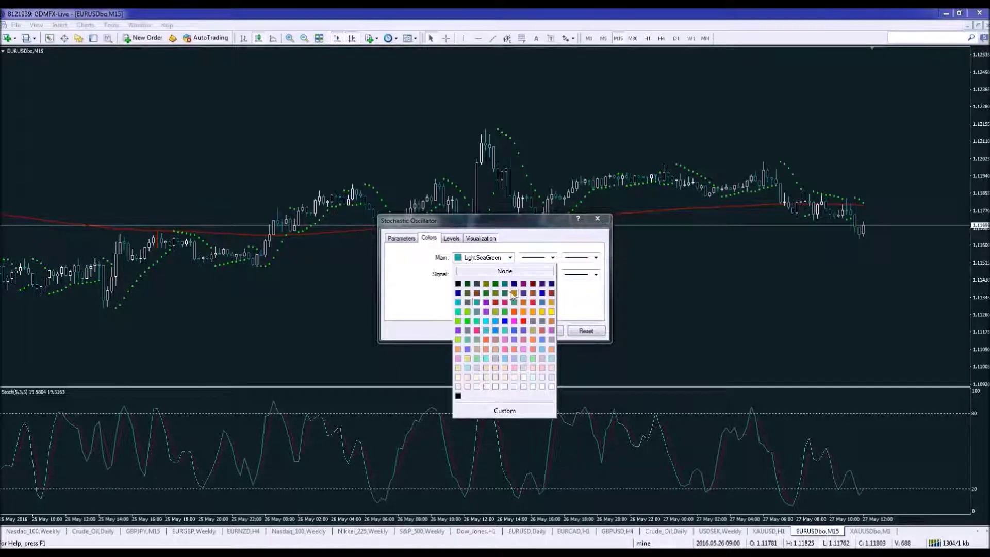
click(467, 311)
click(509, 257)
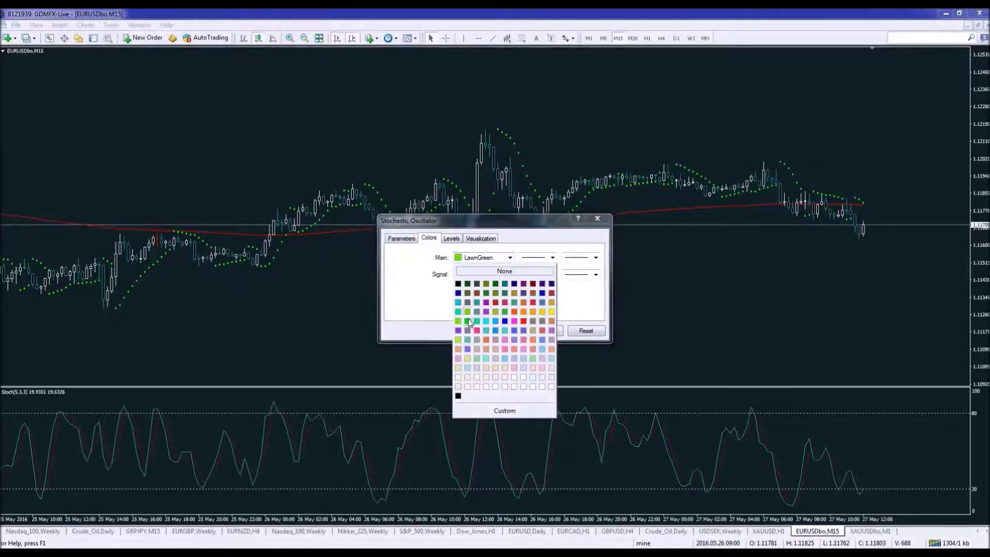
click(468, 318)
Set the Stochastic signal line to Red with a solid line style and apply the color settings.
click(510, 274)
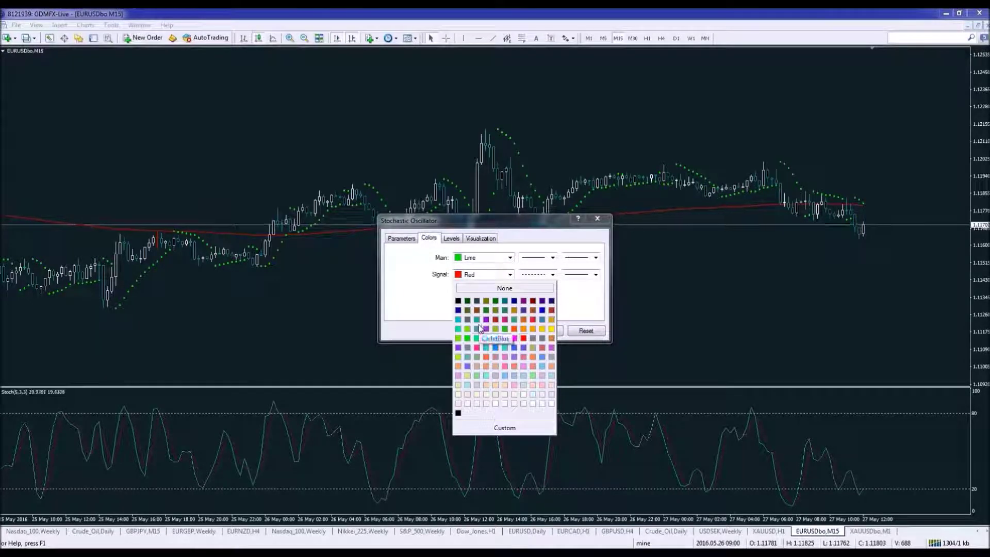
click(525, 339)
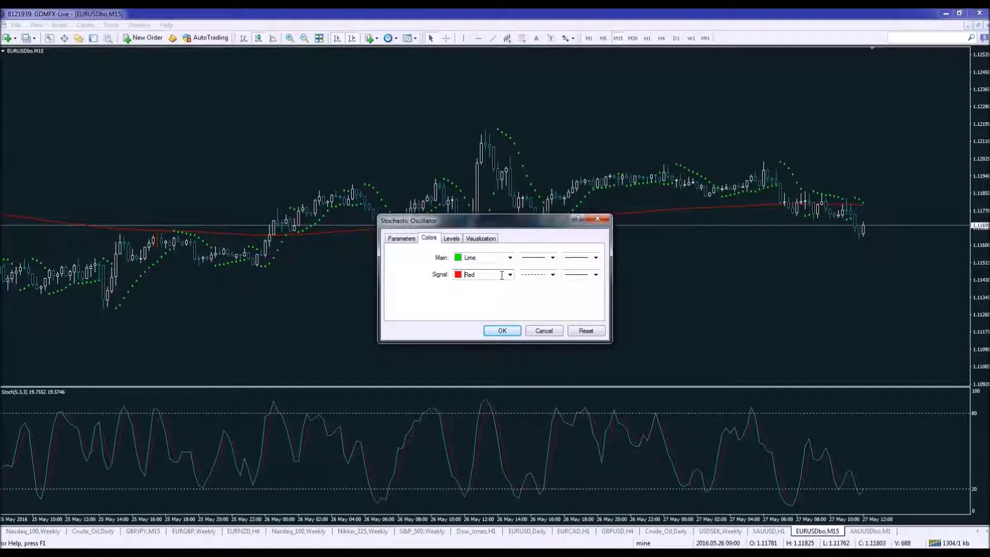
click(549, 276)
click(546, 284)
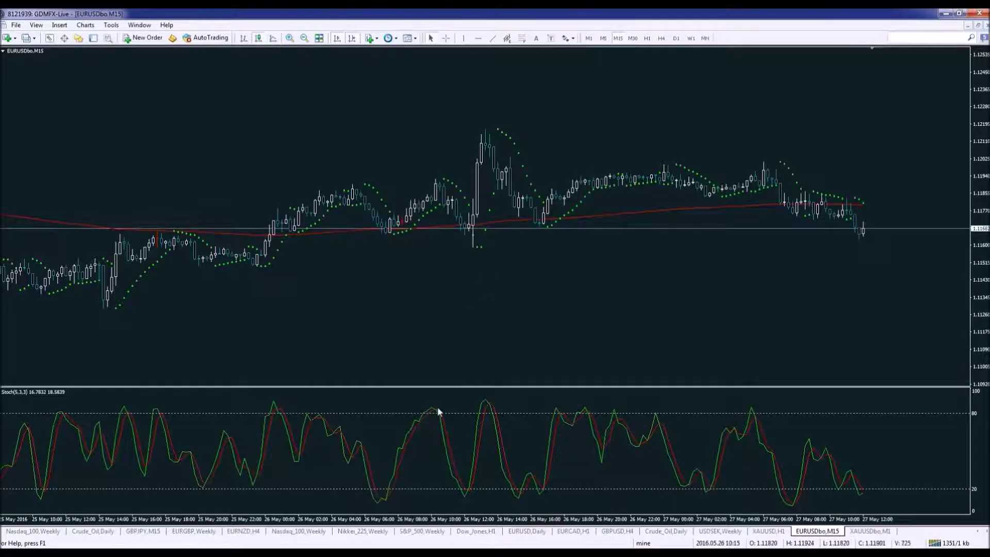
Change the Stochastic Oscillator's lower level to 10 and its upper level to 90.
mouse_move(438, 409)
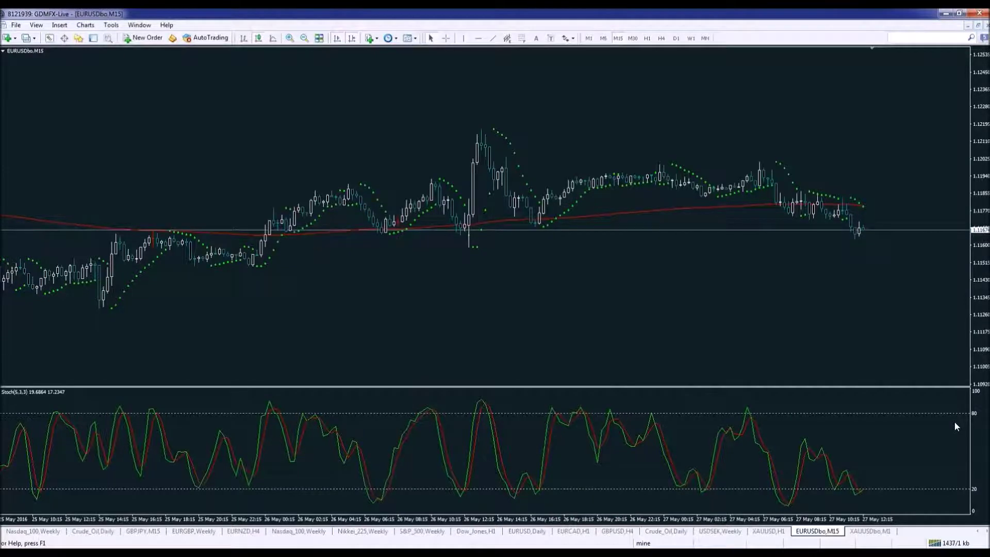
right_click(732, 432)
click(738, 438)
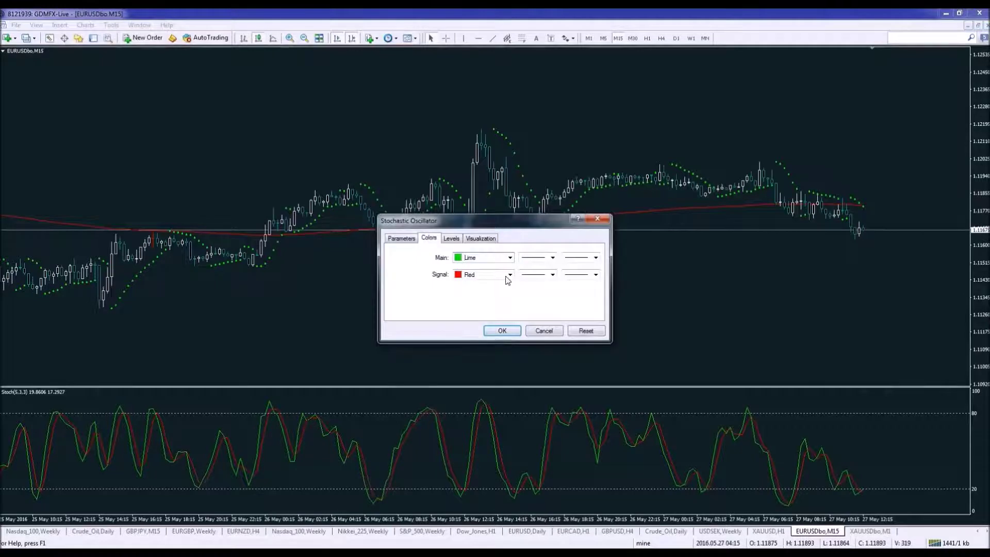
click(459, 242)
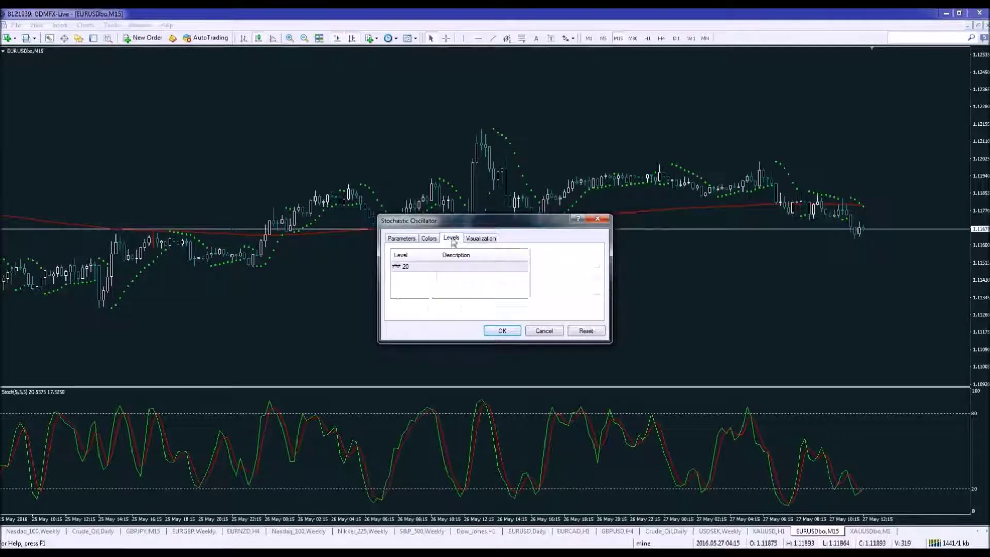
click(407, 266)
click(411, 267)
text(10)
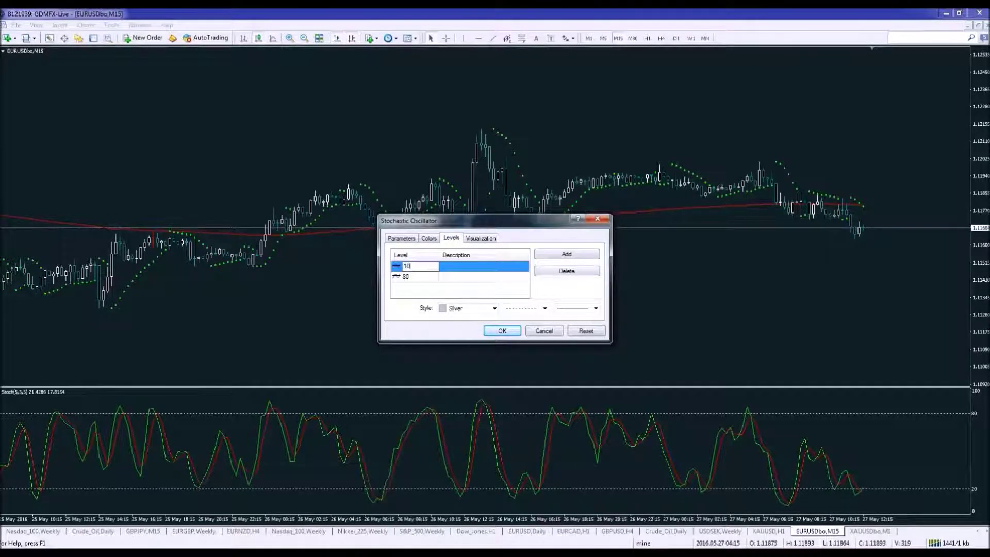
click(407, 276)
text(90)
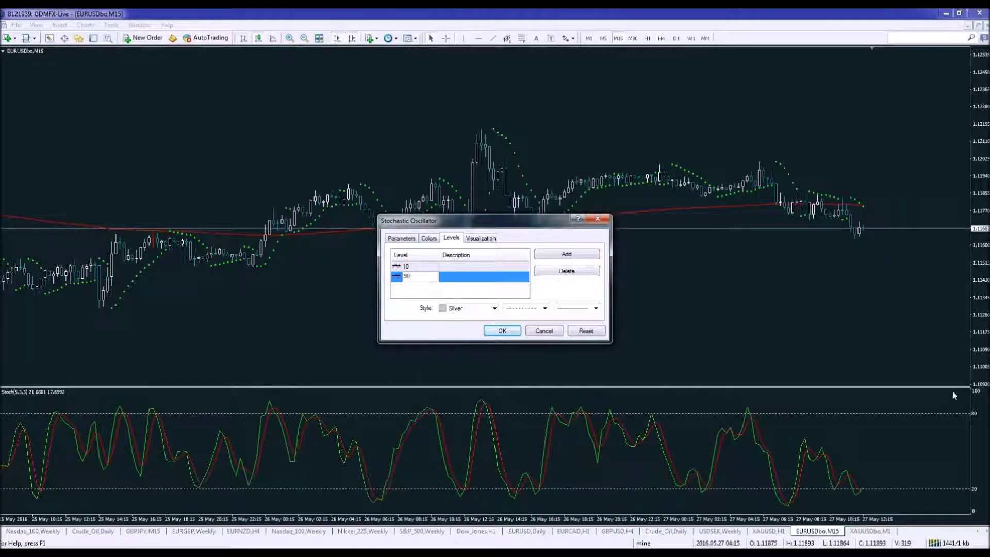
key(Return)
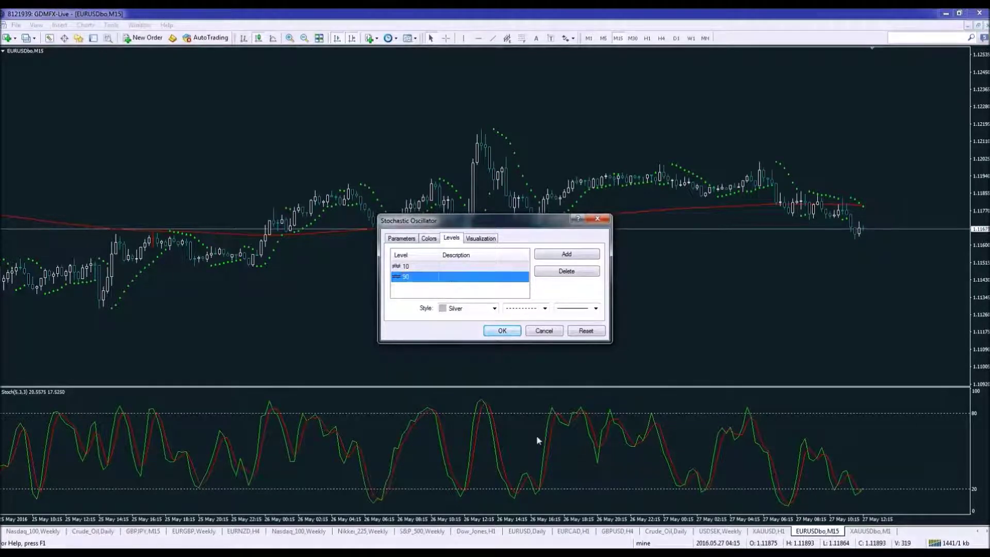
click(502, 331)
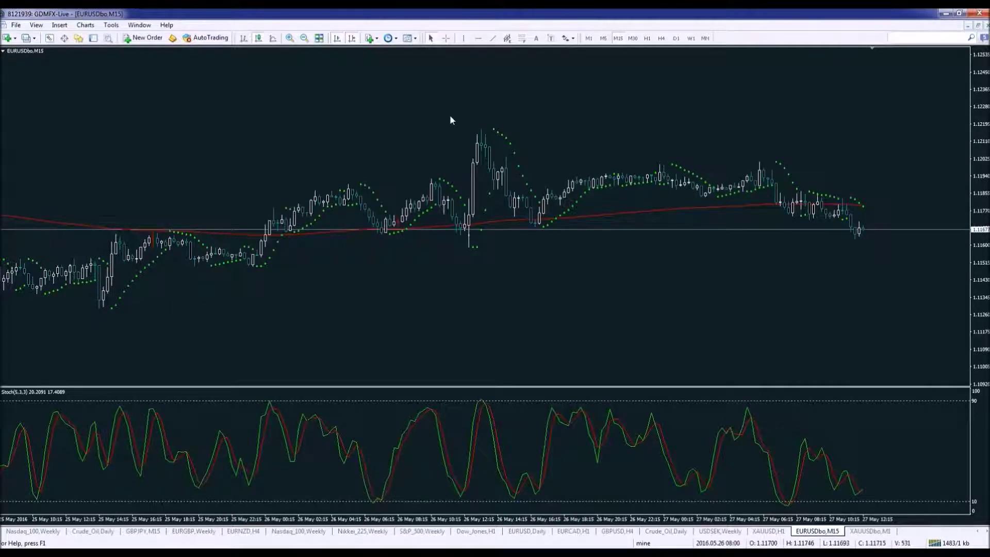
Mark the two Stochastic peaks that reach the 90 level on 26 May with vertical lines.
click(463, 38)
click(269, 382)
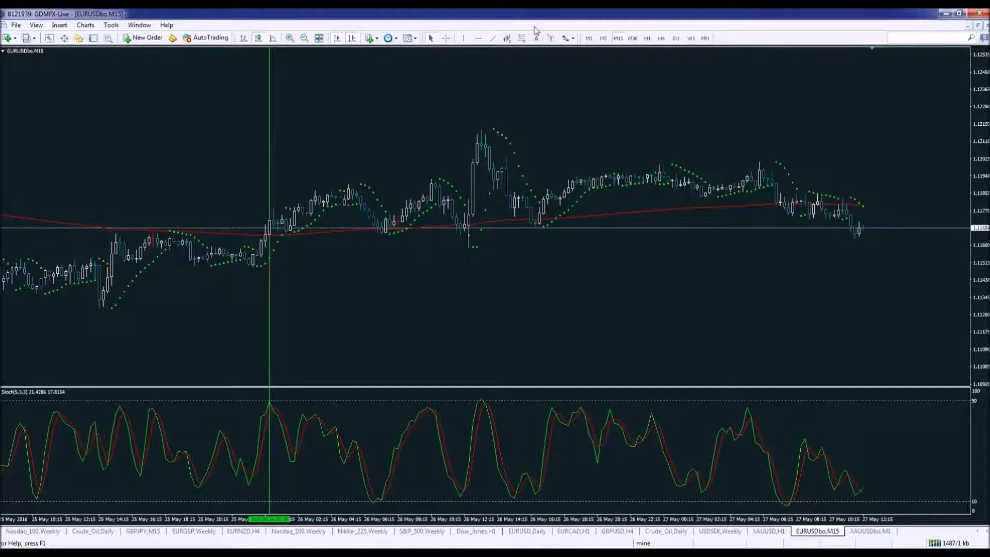
click(462, 40)
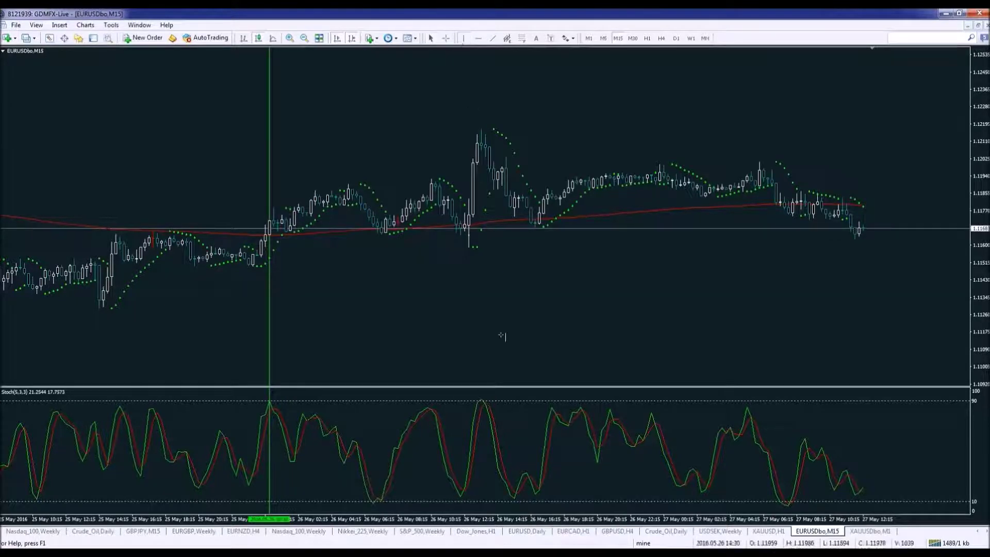
click(481, 358)
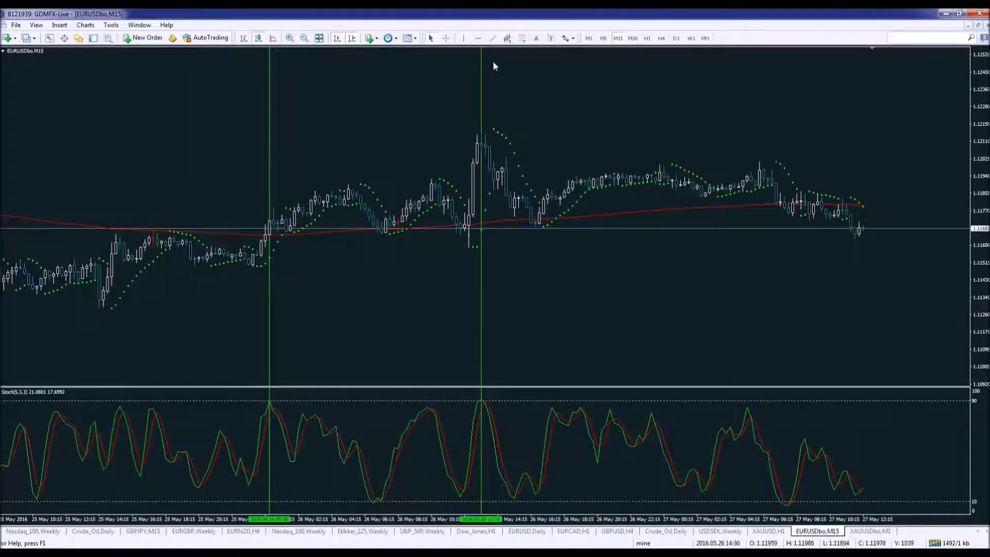
Place a vertical line at the Stochastic trough below the 10 level at 26 May 06:45.
click(463, 39)
click(377, 347)
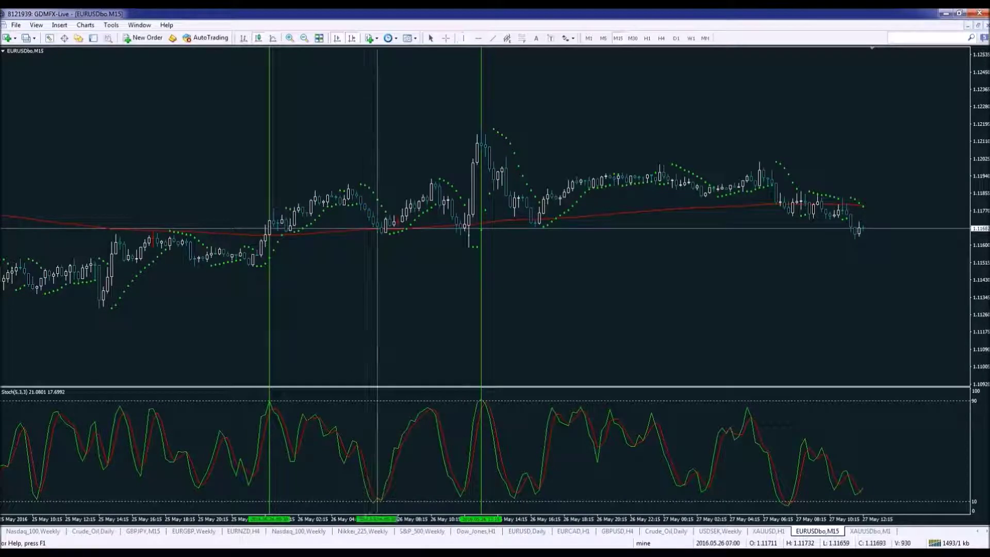
drag(378, 355, 372, 352)
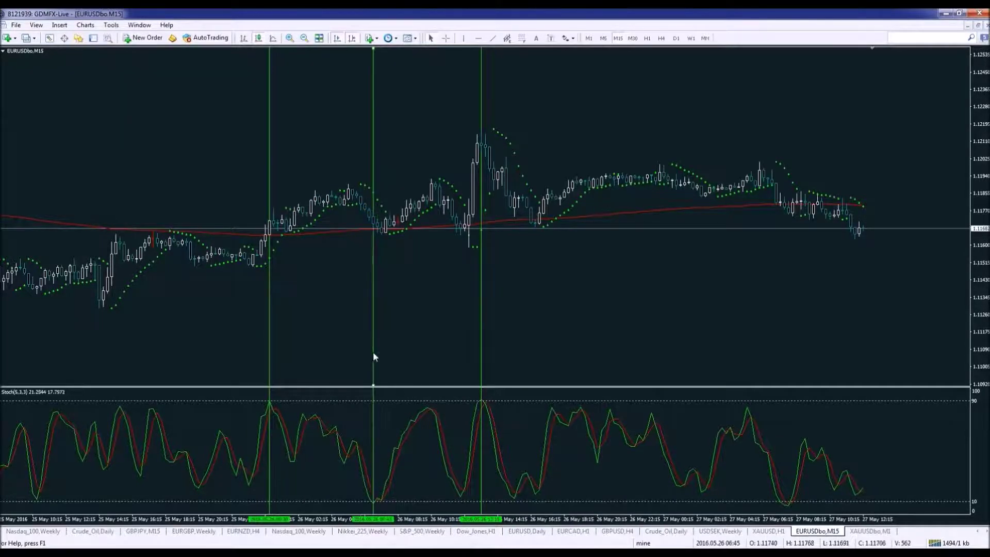
Place a vertical line at the Stochastic trough below the 10 level at 27 May 07:45.
click(463, 39)
click(800, 230)
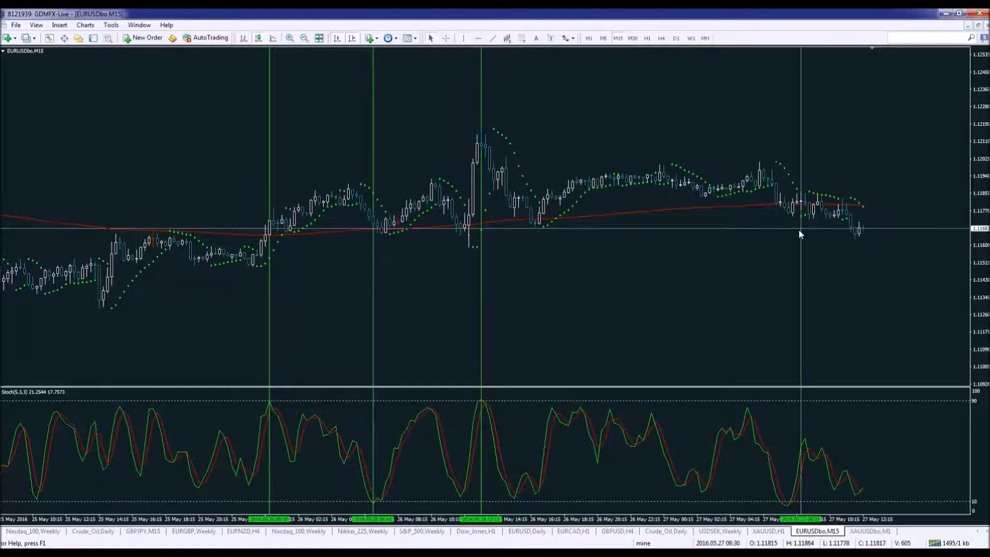
drag(798, 230, 789, 235)
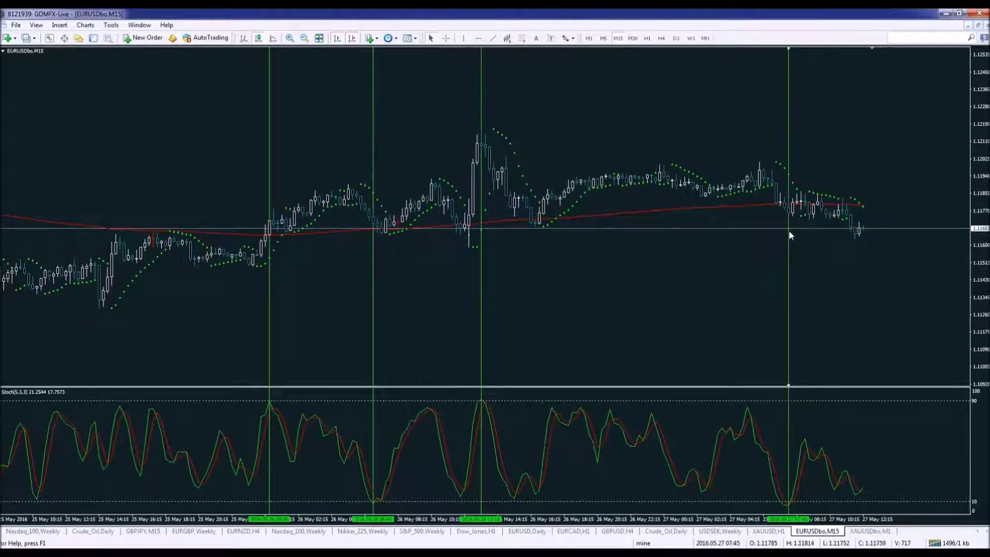
click(787, 233)
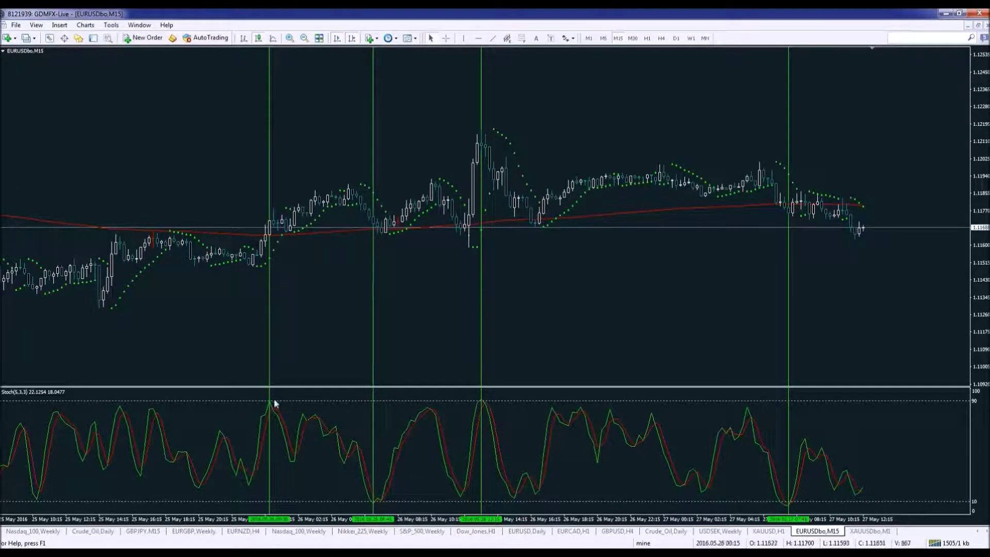
Inspect the first marked Stochastic peak on 26 May with the crosshair, checking the Parabolic SAR dots and the preceding oscillator low.
mouse_move(270, 403)
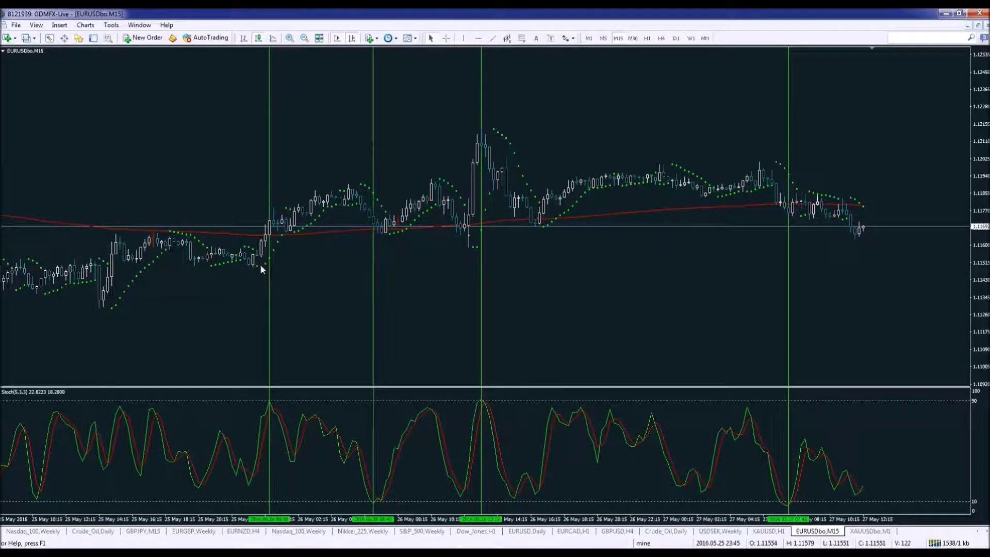
mouse_move(279, 401)
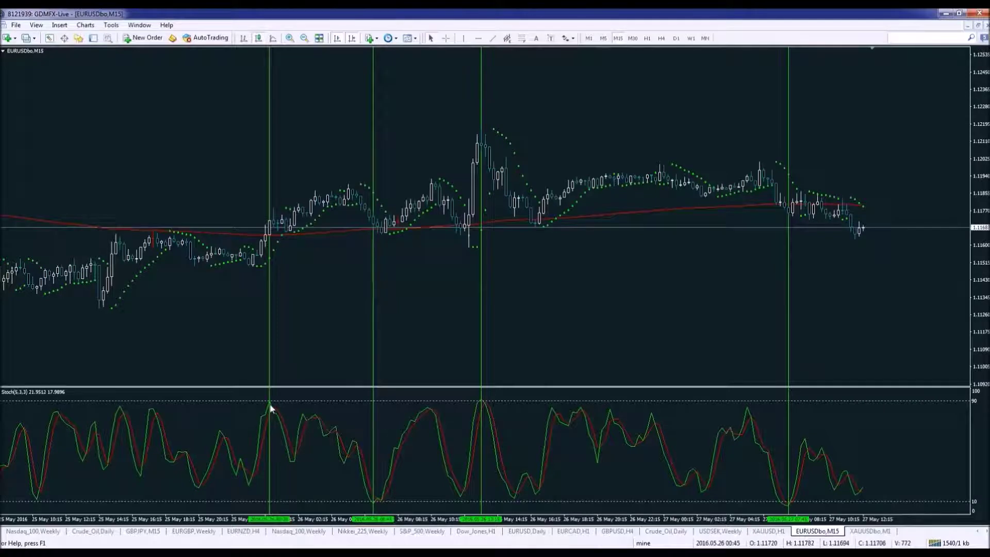
middle_click(274, 302)
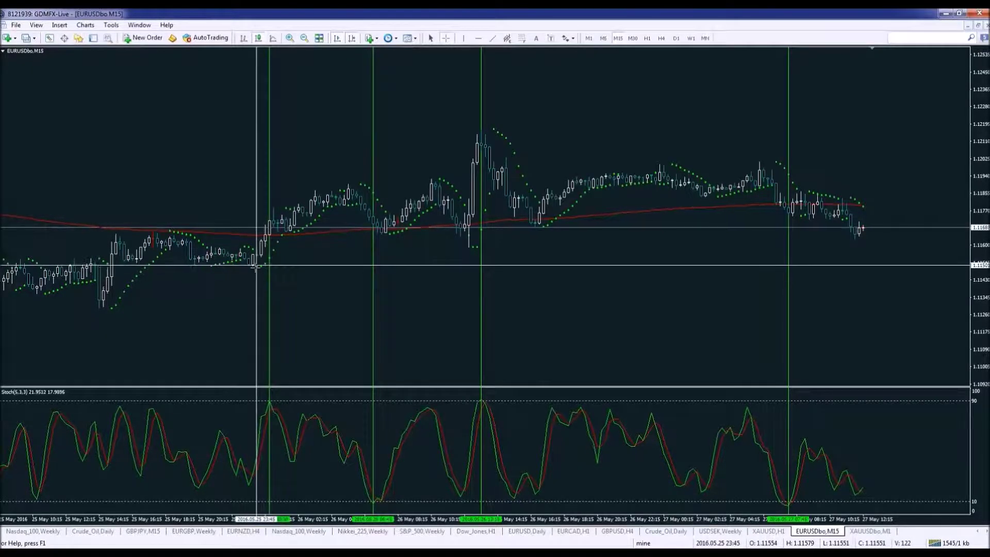
mouse_move(256, 268)
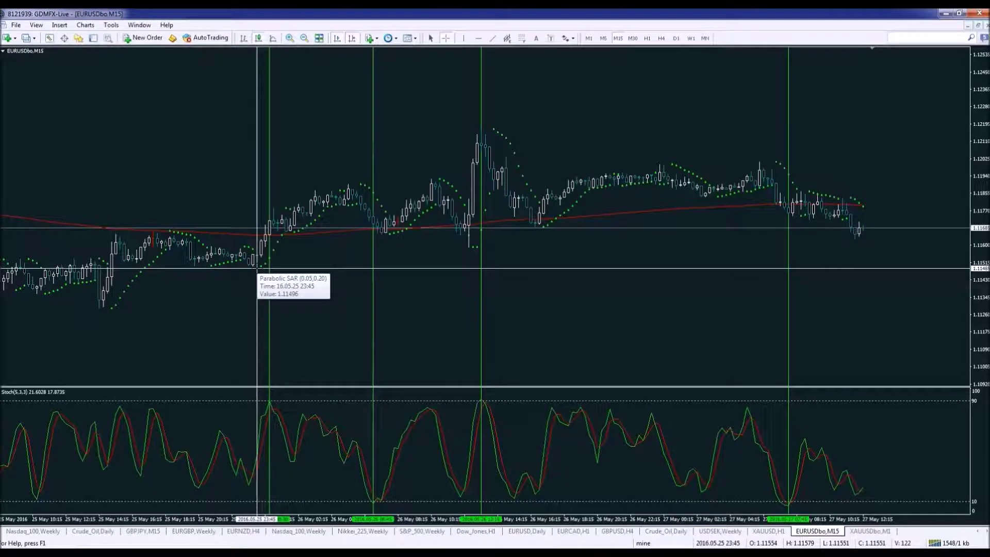
mouse_move(270, 424)
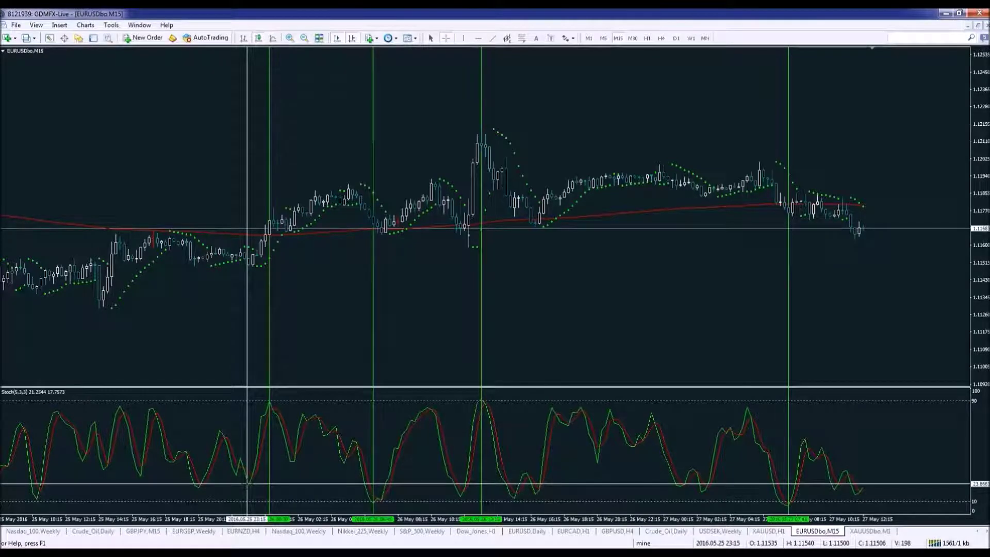
key(Escape)
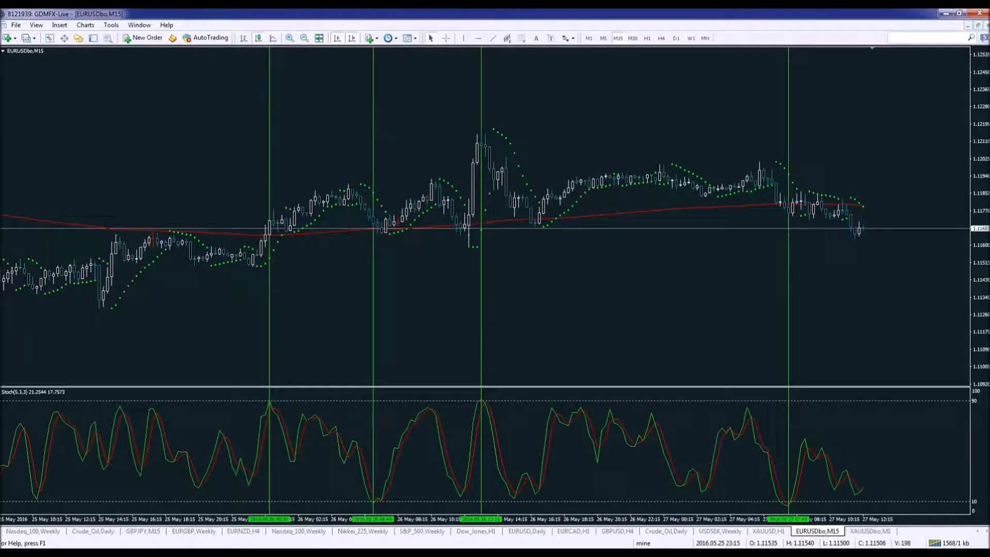
middle_click(250, 484)
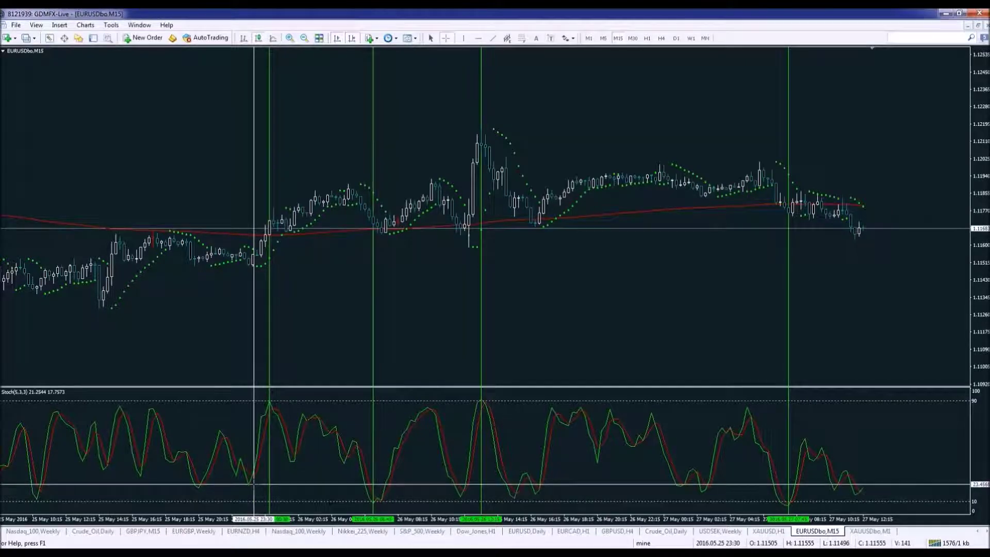
Delete the vertical line at the first Stochastic peak on 26 May, around 00:30.
click(254, 484)
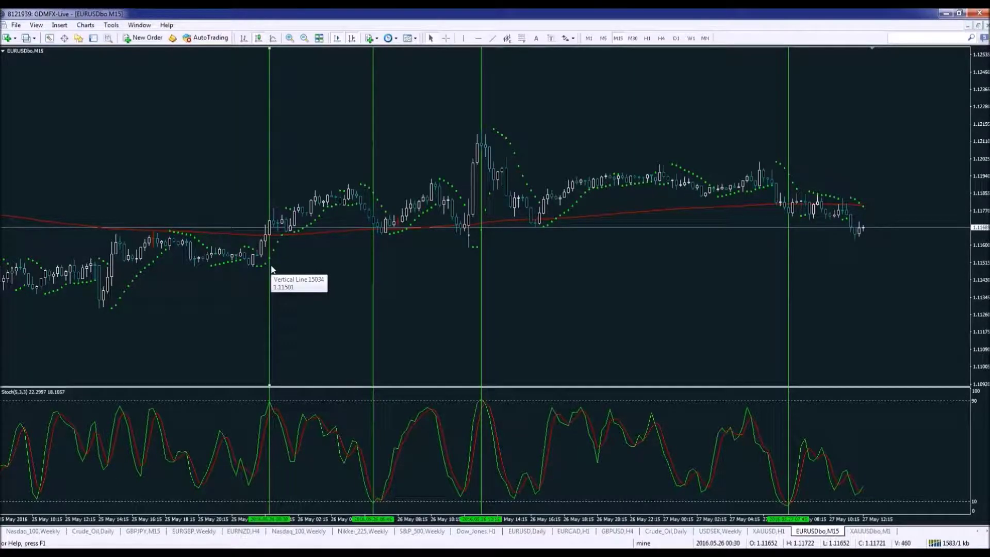
key(Delete)
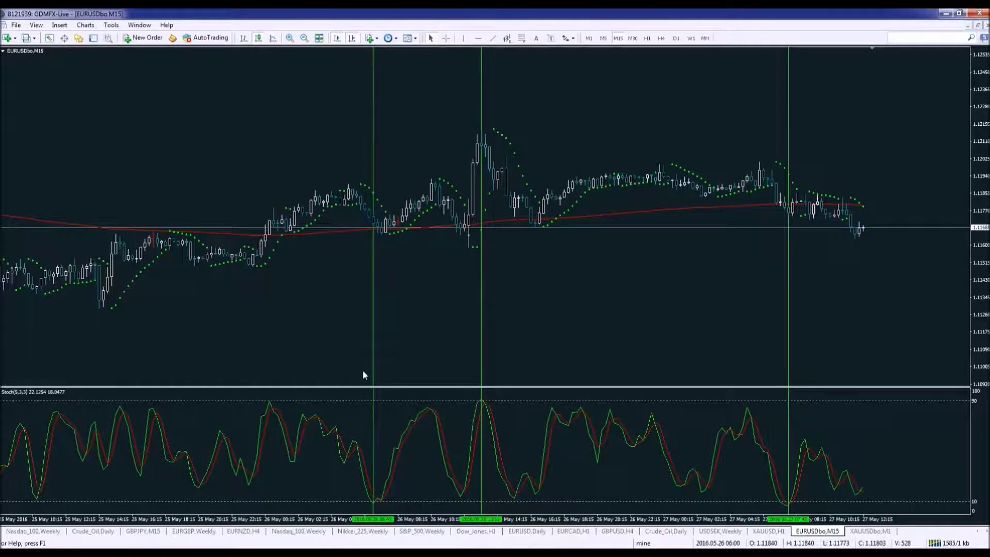
Check the Parabolic SAR at the 26 May 06:45 Stochastic trough and measure the price move starting from the 08:00 candle.
middle_click(343, 177)
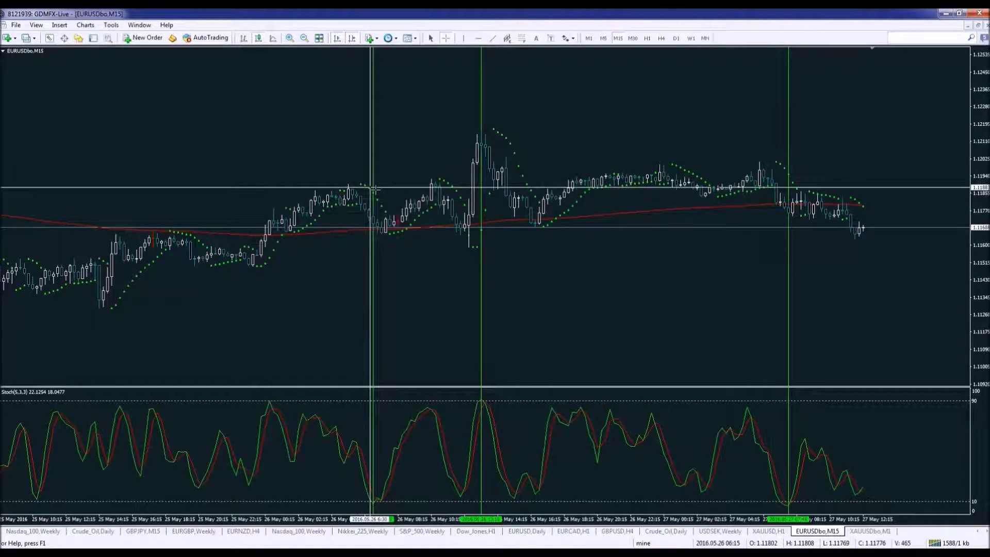
mouse_move(375, 196)
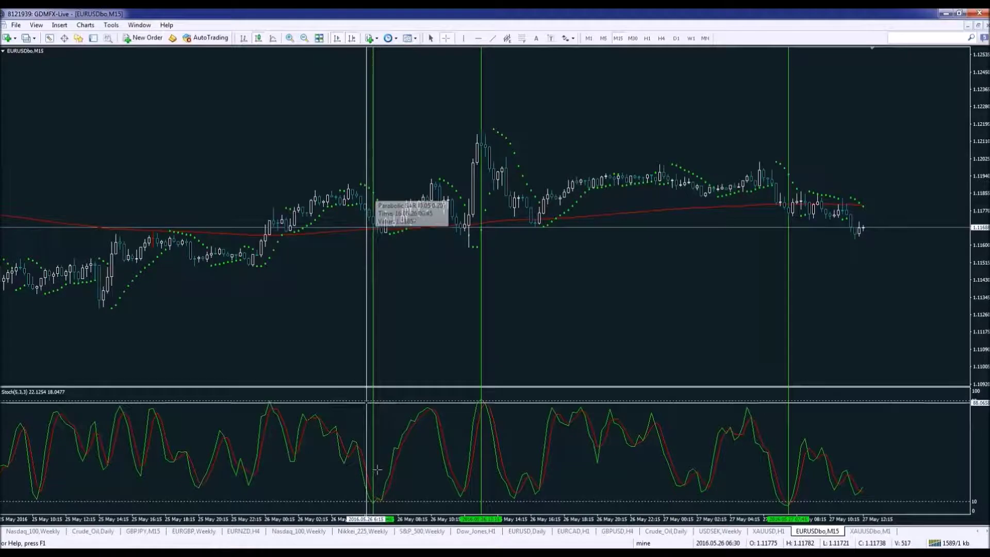
mouse_move(373, 501)
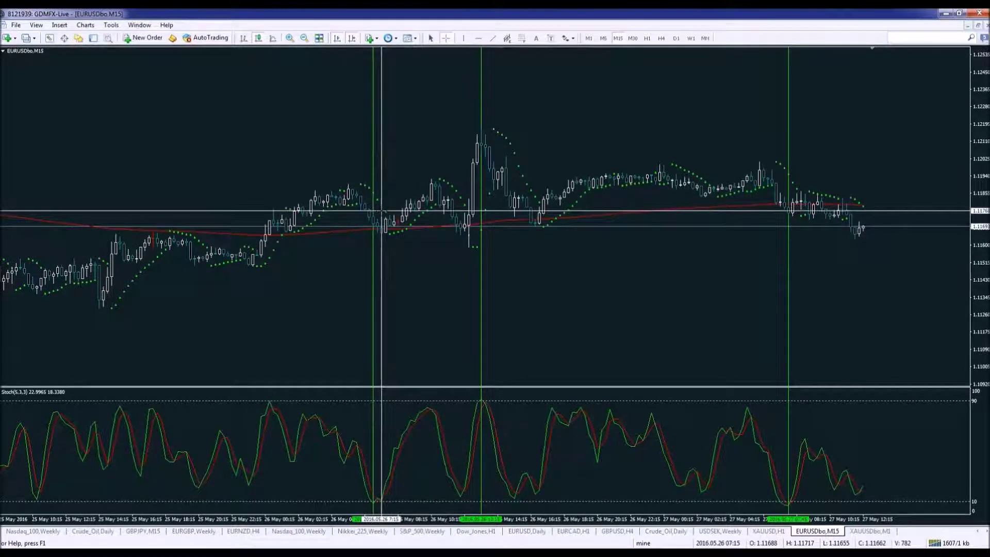
mouse_move(389, 226)
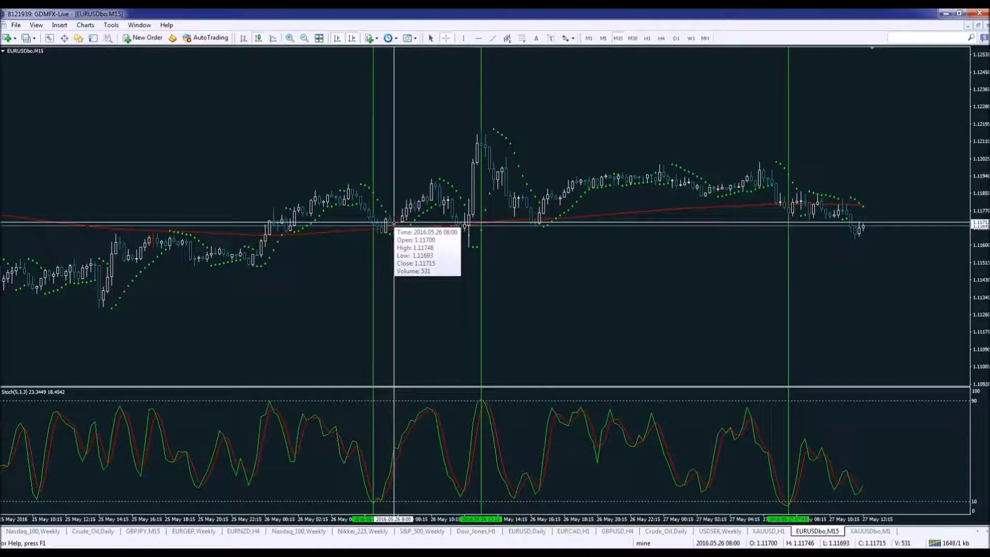
mouse_move(394, 223)
mouse_down()
mouse_move(405, 211)
mouse_move(401, 219)
mouse_up()
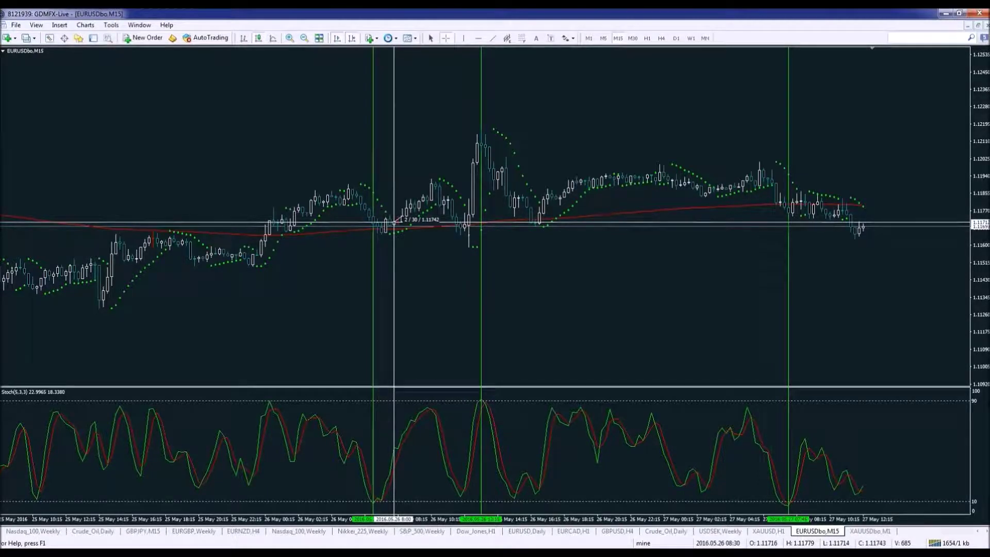
drag(401, 219, 407, 219)
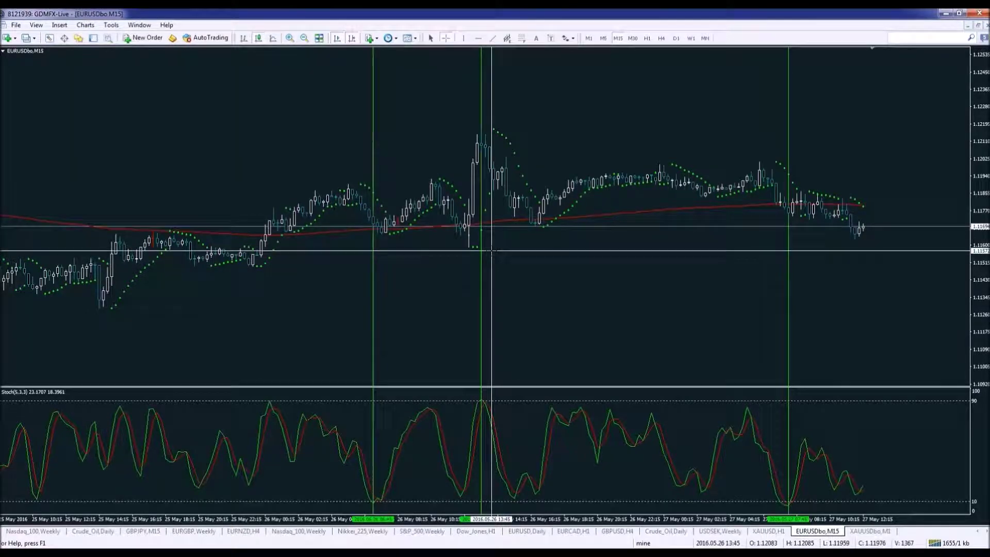
key(Escape)
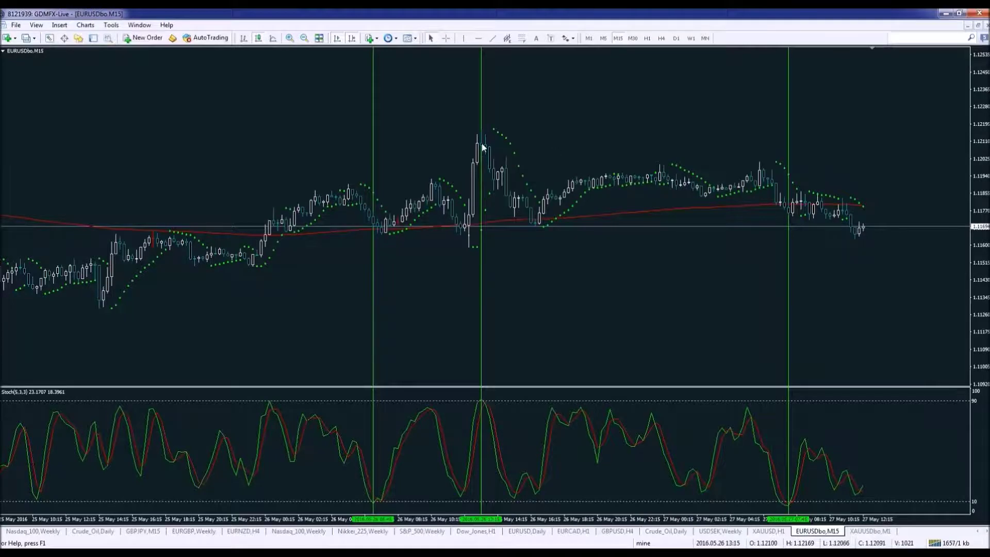
Inspect the marked Stochastic peak at 26 May 13:15 and measure the price drop starting from the 14:15 candle.
middle_click(484, 401)
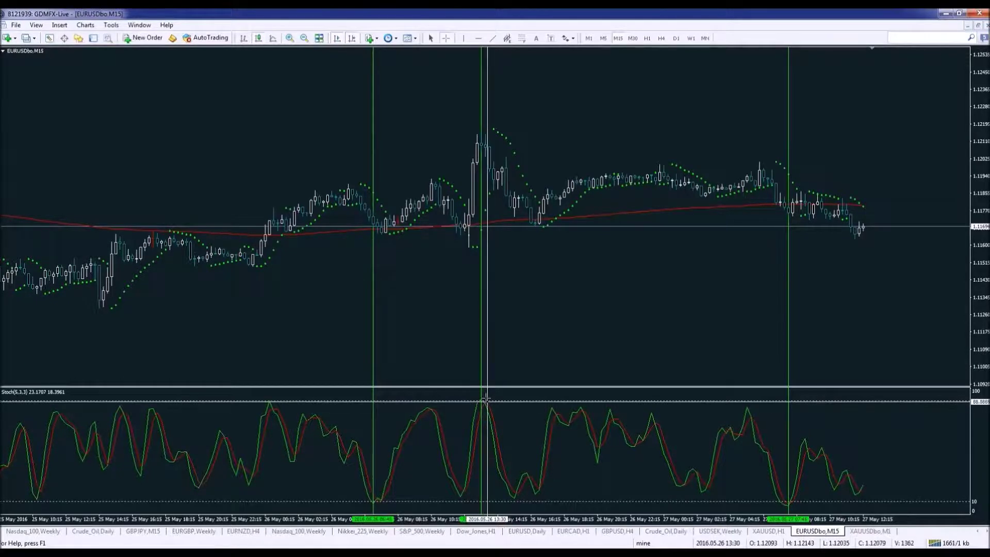
mouse_move(483, 404)
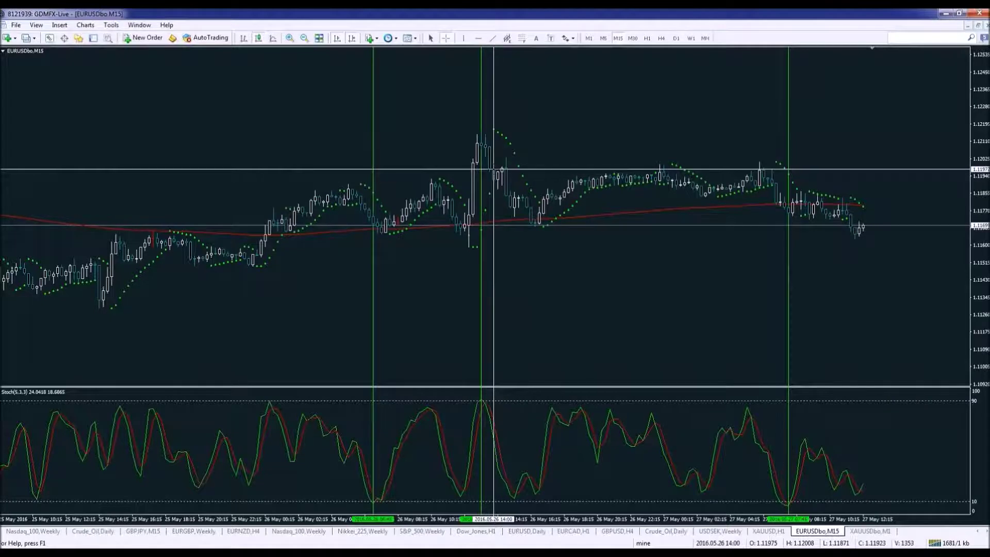
mouse_move(497, 172)
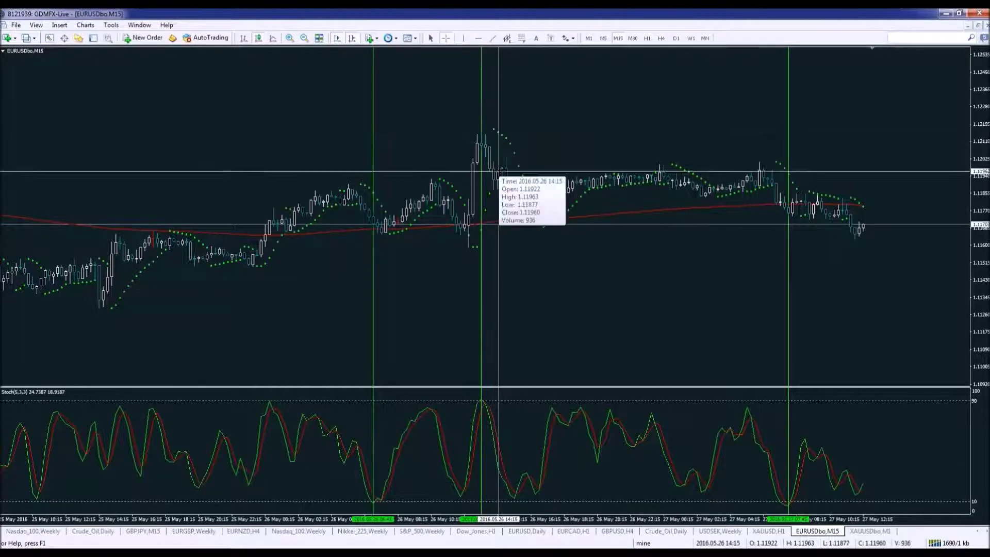
drag(502, 168, 504, 194)
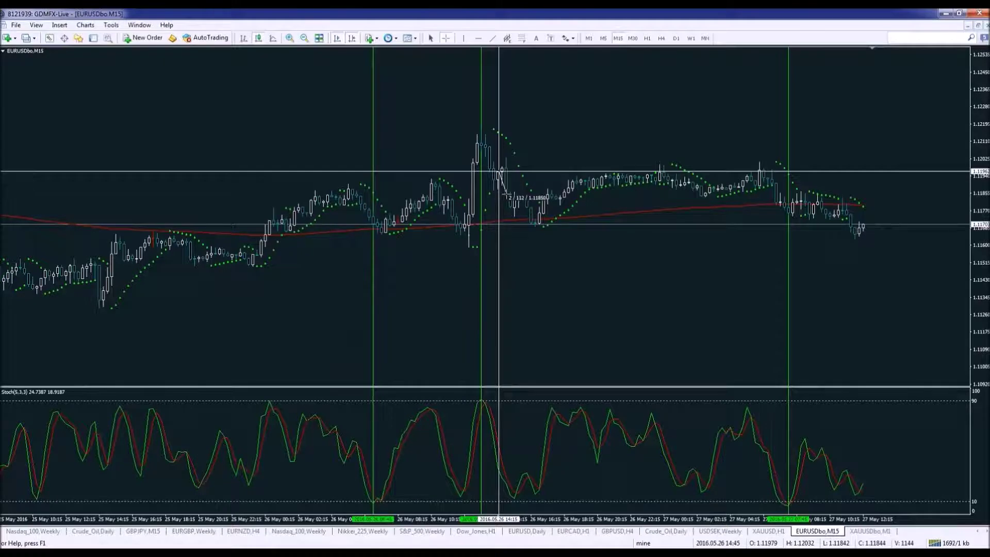
drag(503, 194, 503, 194)
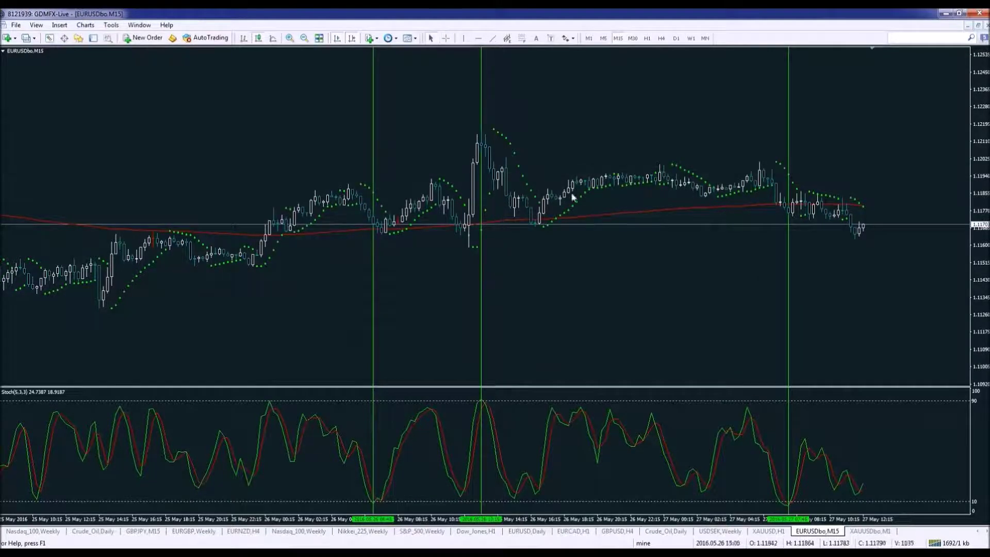
Examine the marked Stochastic trough on 27 May with the Parabolic SAR dots and measure the price move from the 08:45 candle.
middle_click(807, 233)
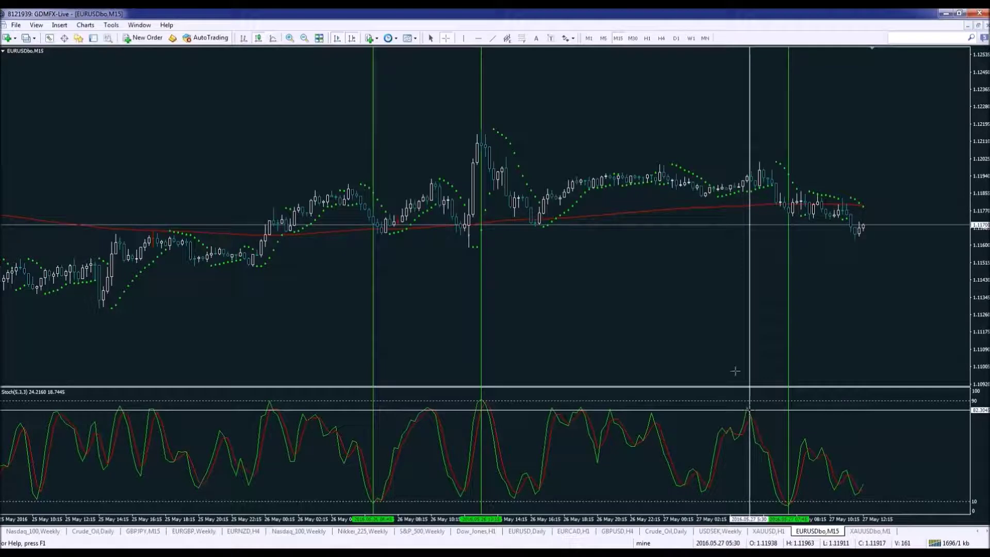
mouse_move(766, 189)
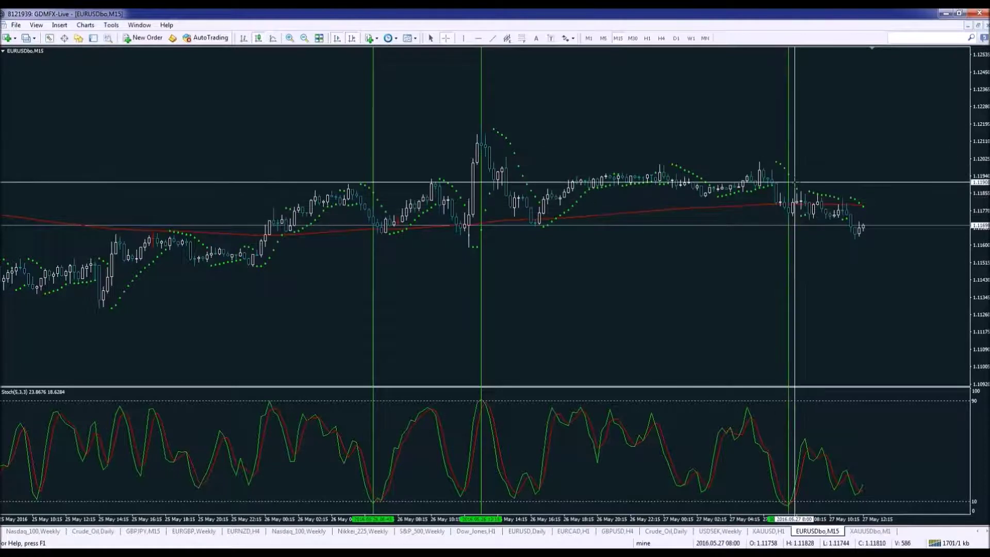
mouse_move(788, 501)
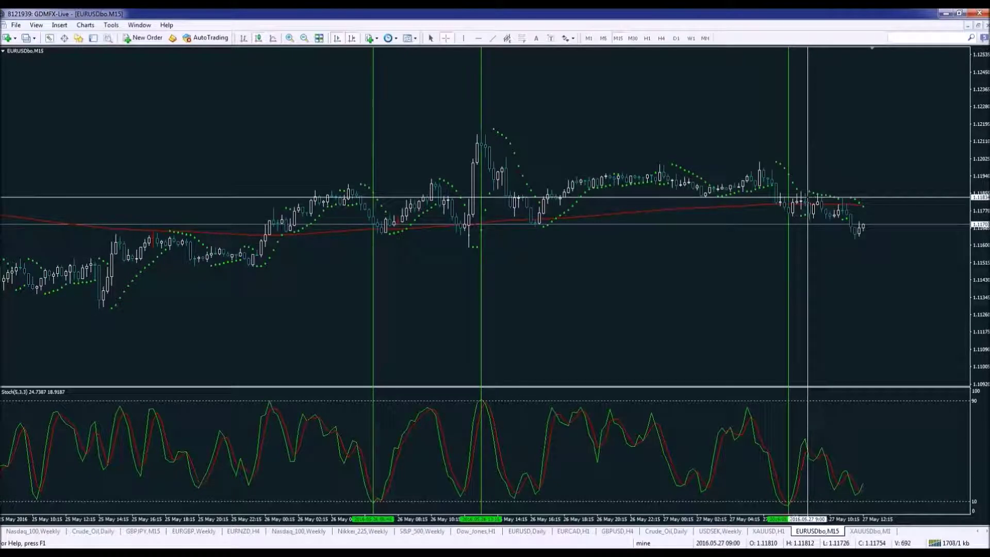
mouse_move(797, 205)
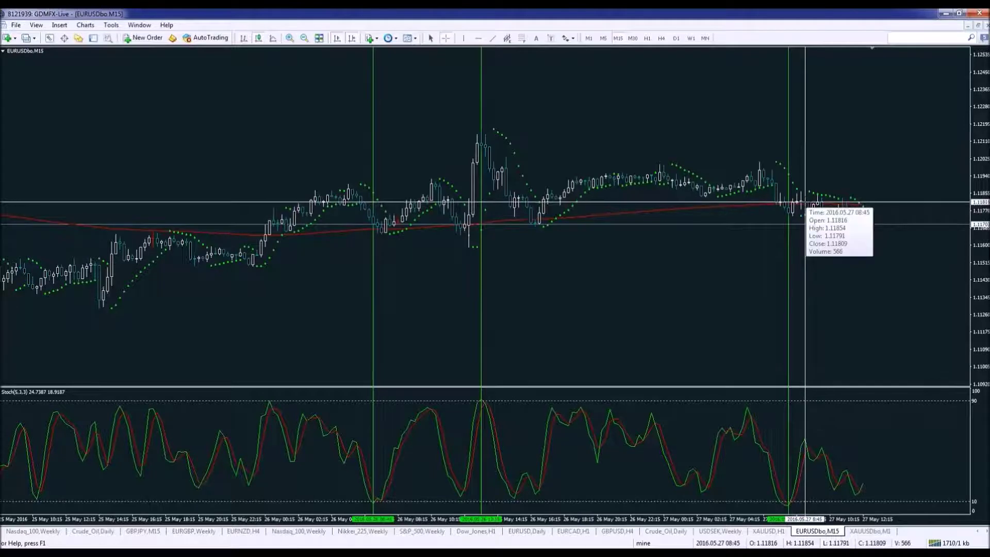
drag(804, 202, 815, 196)
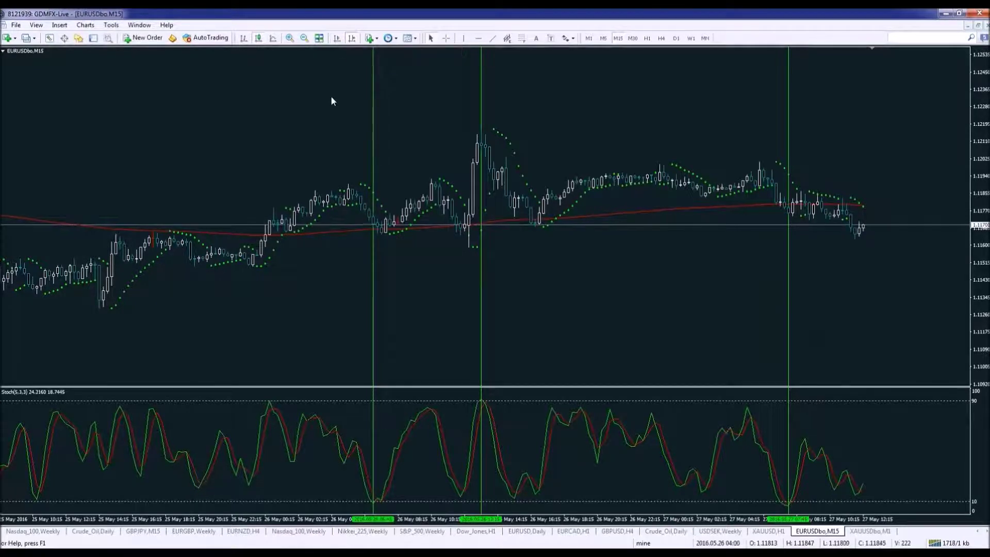
Move the vertical line from the 26 May 06:45 trough to the Stochastic peak at the 90 level around 26 May 00:30.
drag(317, 120, 354, 125)
scroll(355, 125, left, 10)
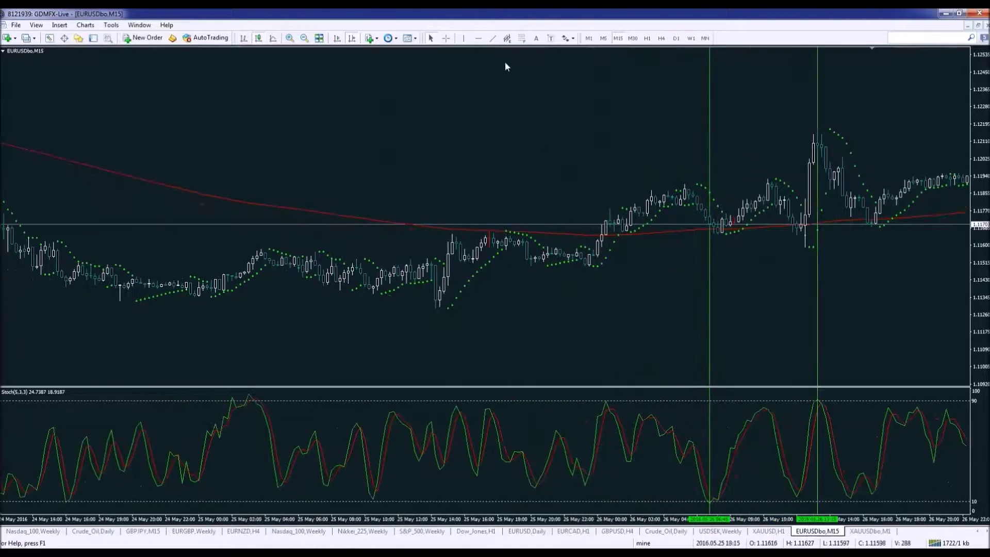
double_click(709, 101)
drag(711, 104, 608, 114)
double_click(608, 114)
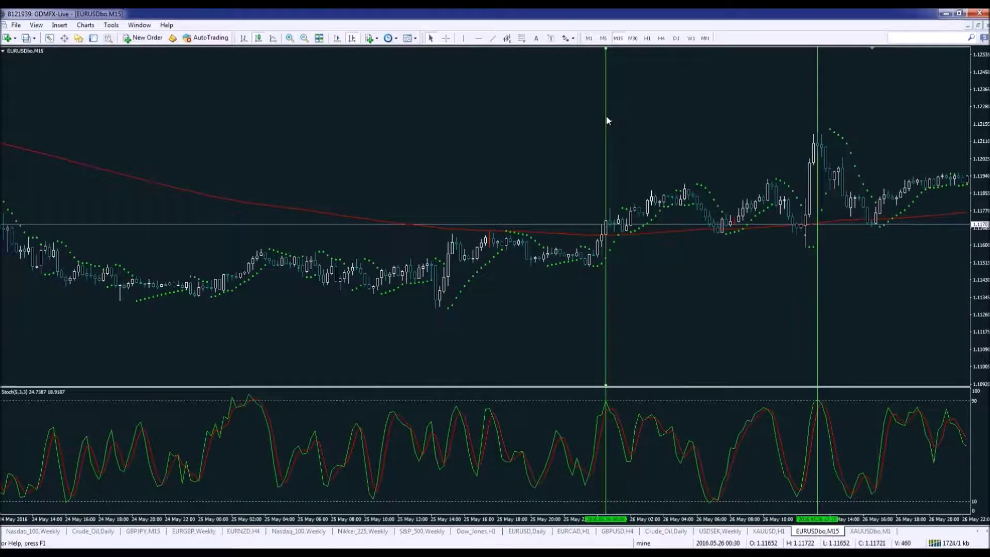
Move the vertical line from the 26 May 13:15 peak to where the Stochastic first reaches the 90 level early on 25 May.
double_click(817, 116)
mouse_move(817, 116)
mouse_down()
mouse_move(556, 160)
mouse_move(349, 180)
mouse_move(253, 176)
mouse_up()
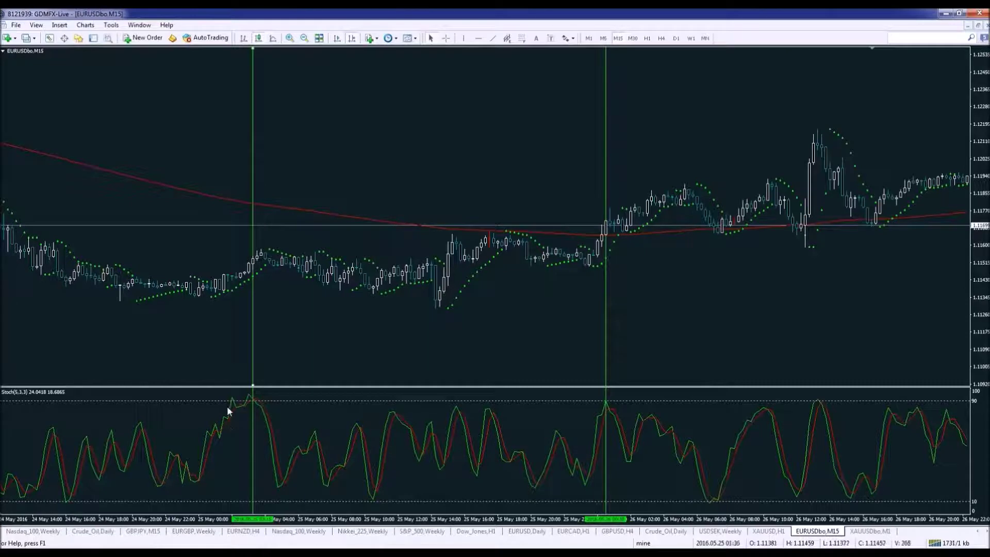
drag(253, 384, 231, 370)
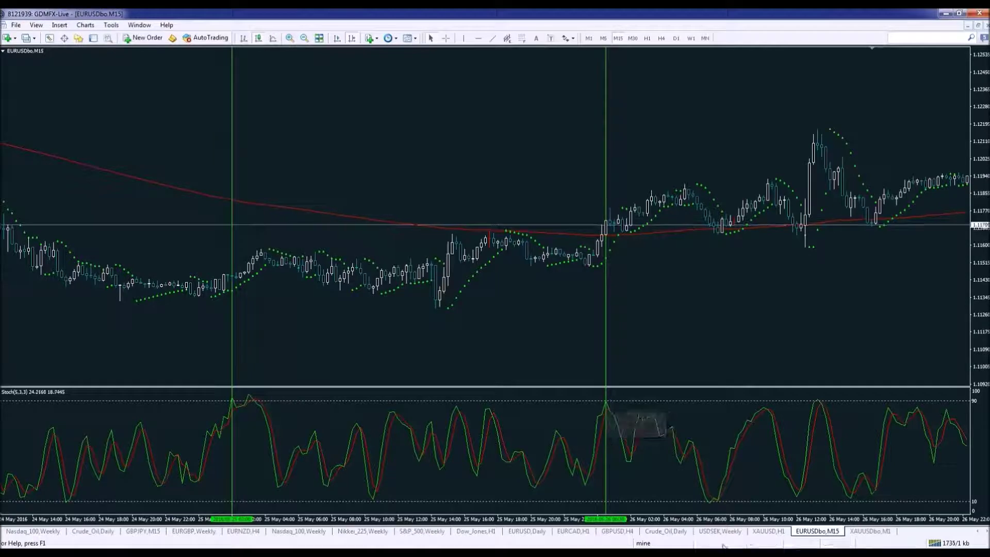
Place a vertical line at the Stochastic trough touching the 10 level on the afternoon of 24 May.
middle_click(797, 495)
scroll(797, 497, down, 3)
middle_click(605, 487)
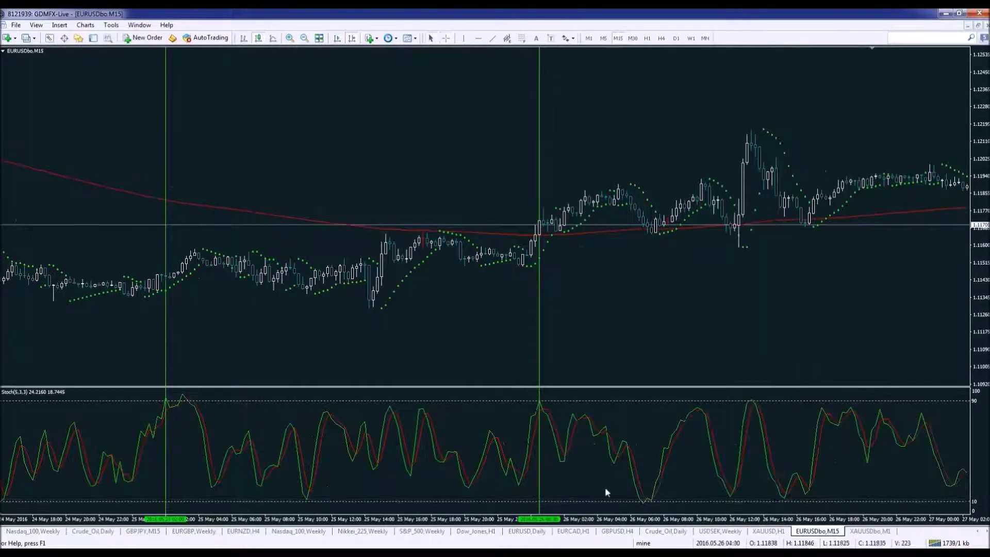
drag(462, 488, 587, 484)
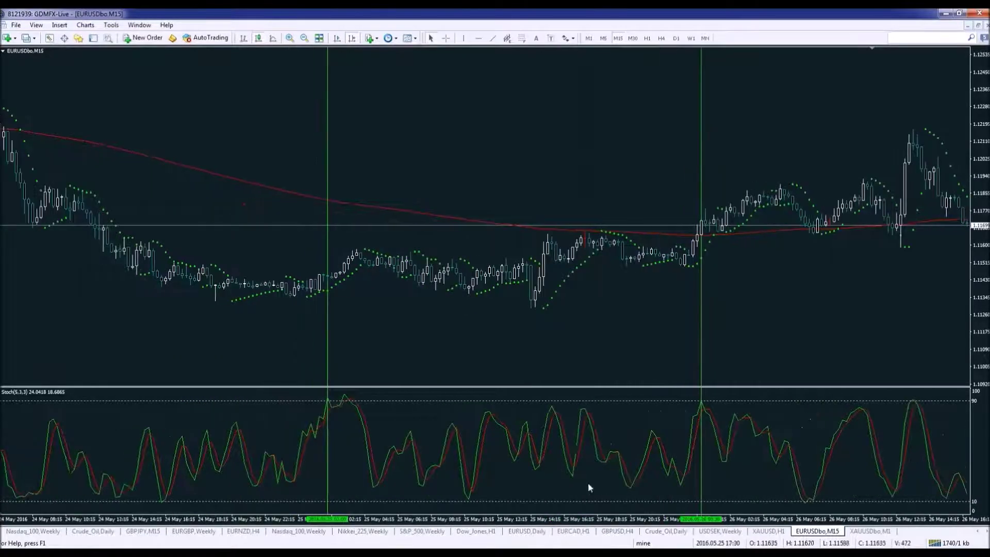
drag(493, 451, 588, 439)
drag(314, 459, 360, 462)
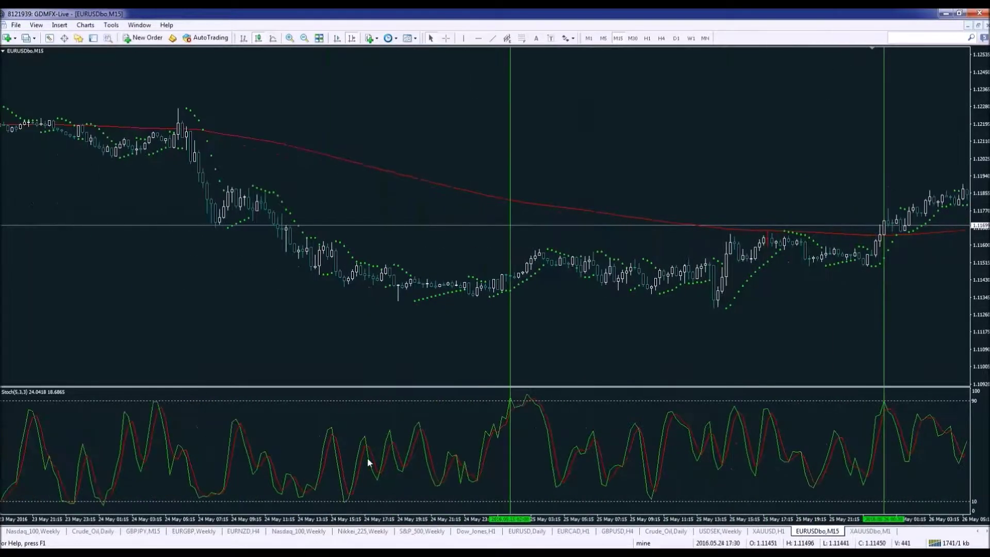
click(463, 39)
click(357, 265)
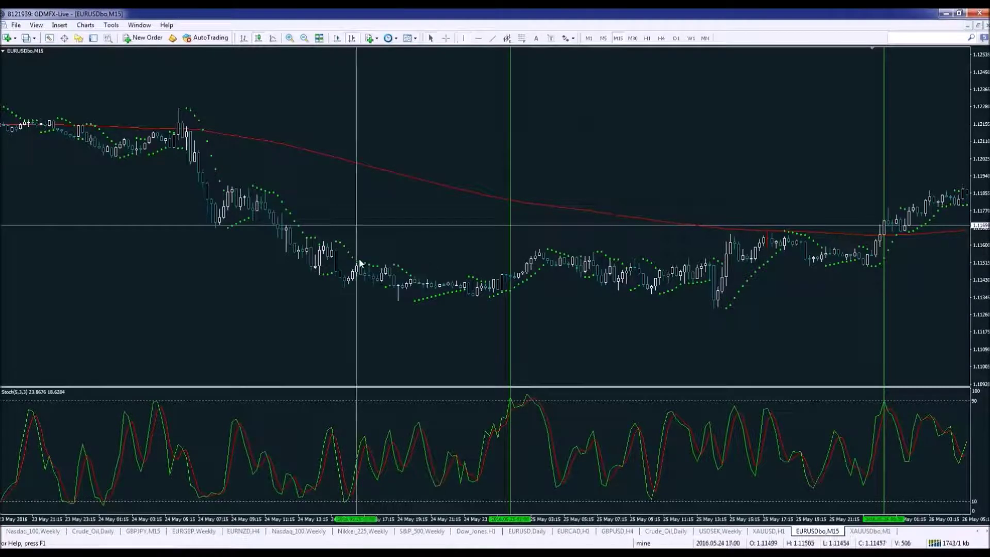
drag(356, 248, 345, 249)
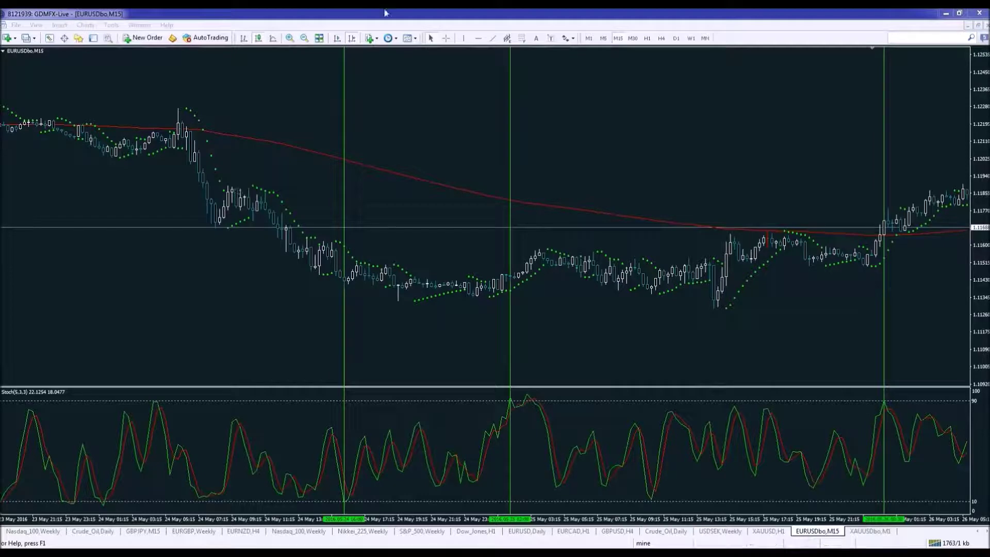
Place a vertical line at the Stochastic peak on the 90 level around 24 May 04:45 and inspect the candles following it.
click(463, 38)
drag(178, 123, 158, 128)
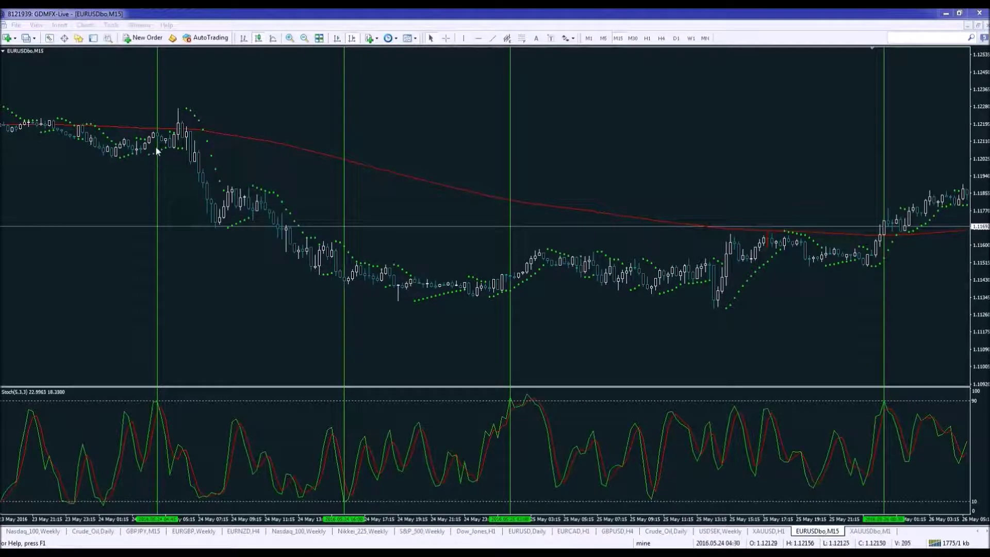
middle_click(161, 402)
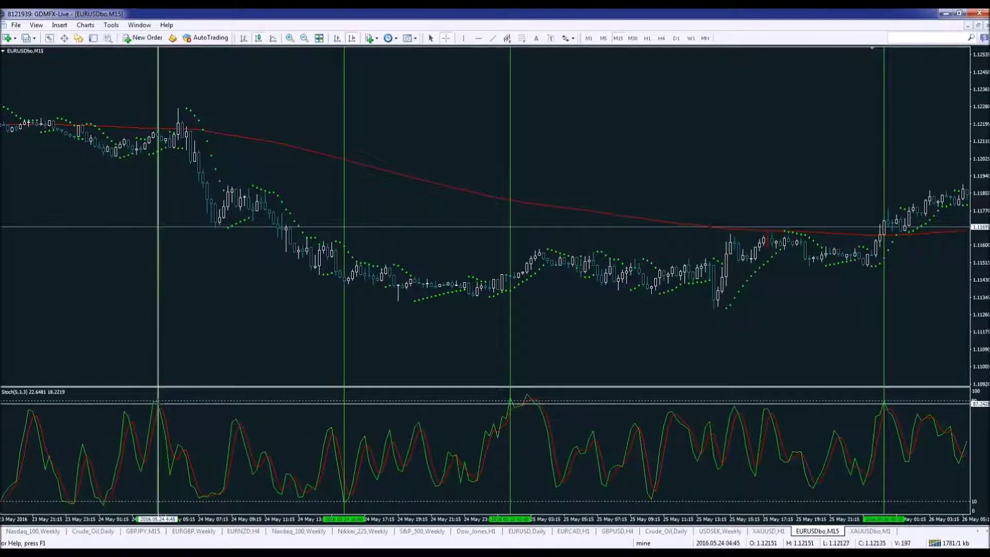
mouse_move(158, 405)
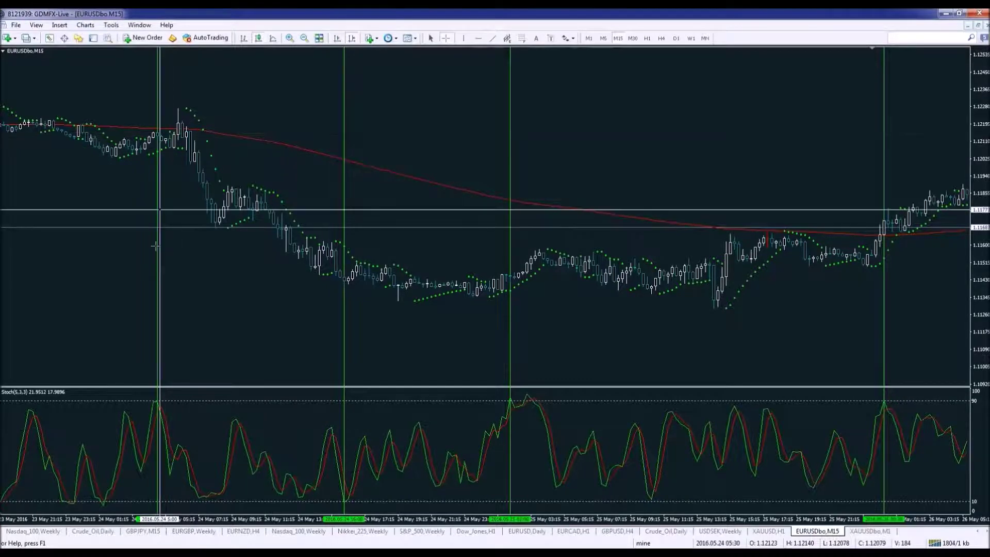
mouse_move(171, 473)
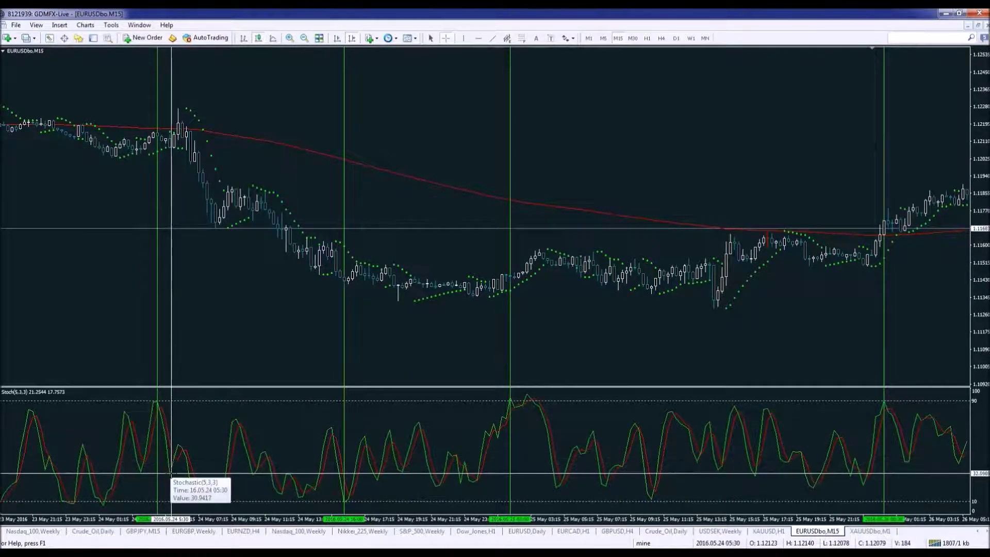
mouse_move(181, 449)
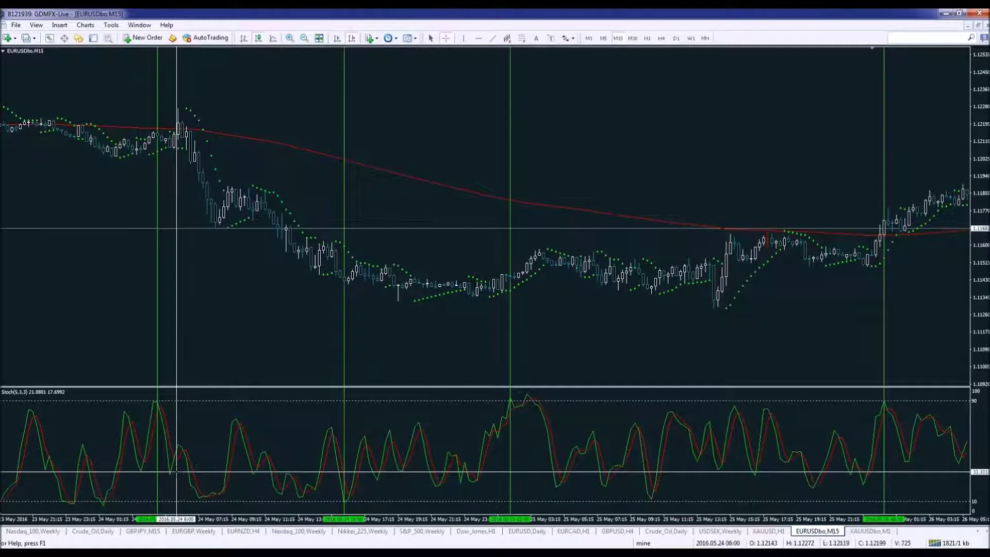
middle_click(168, 463)
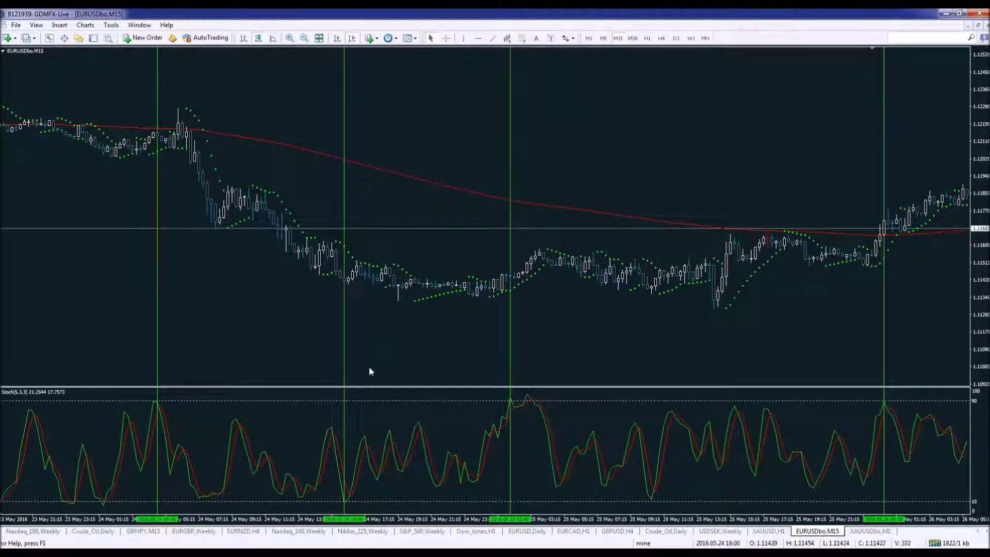
Examine the marked Stochastic trough on the afternoon of 24 May against the Parabolic SAR dots from 16:30 to 19:45.
middle_click(352, 301)
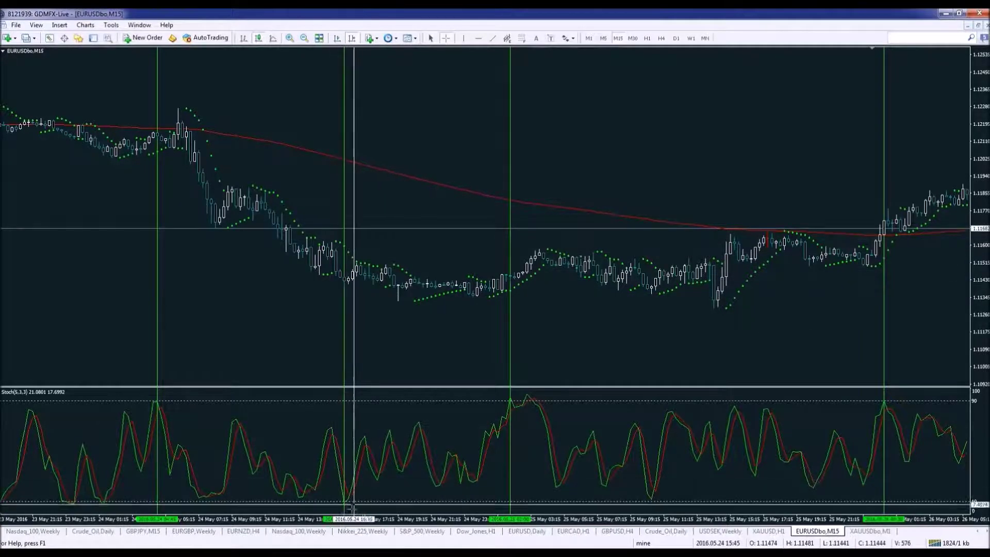
mouse_move(336, 237)
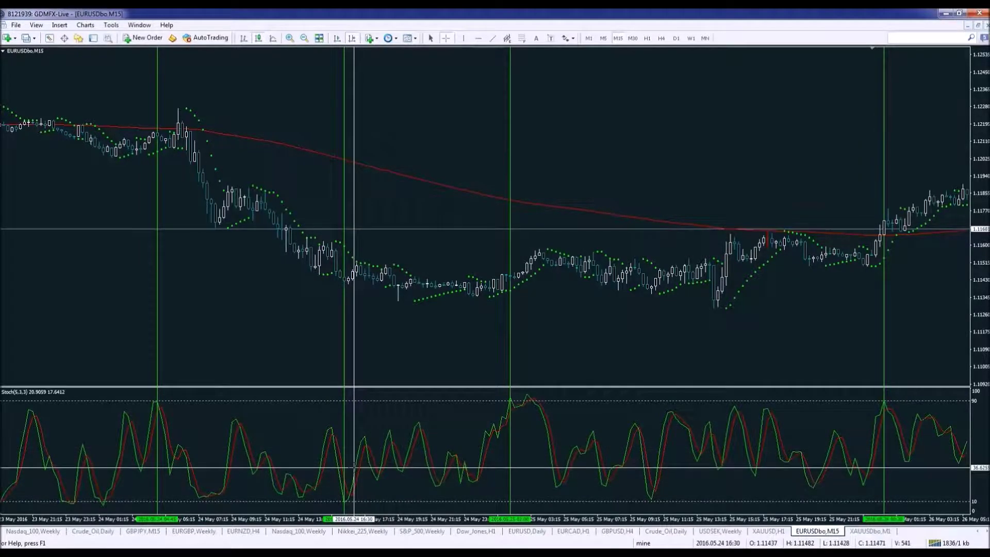
mouse_move(355, 463)
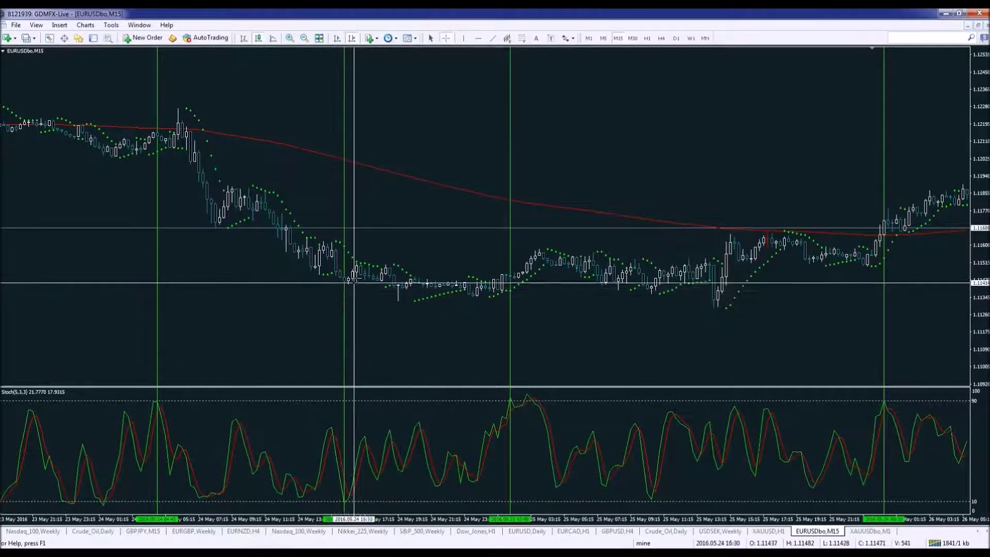
middle_click(366, 261)
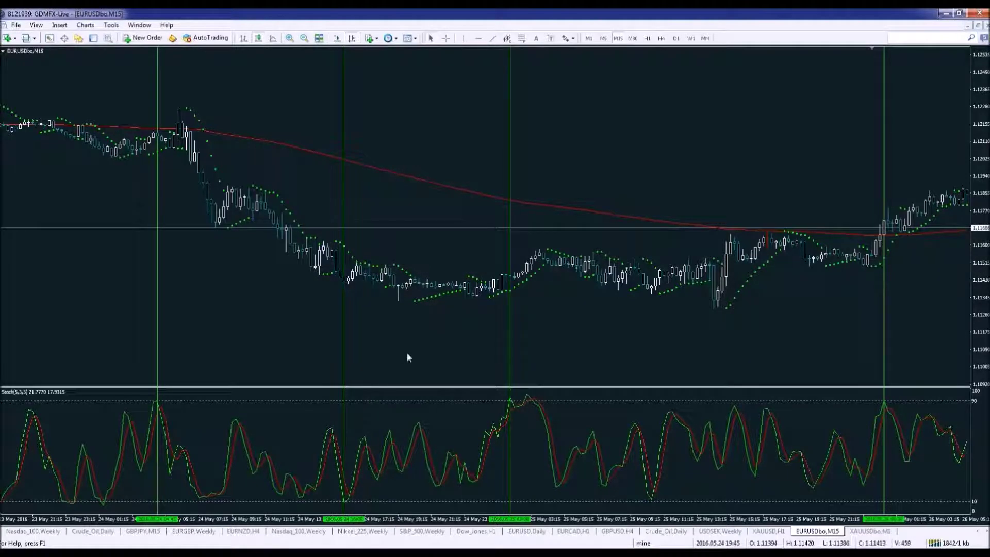
middle_click(403, 446)
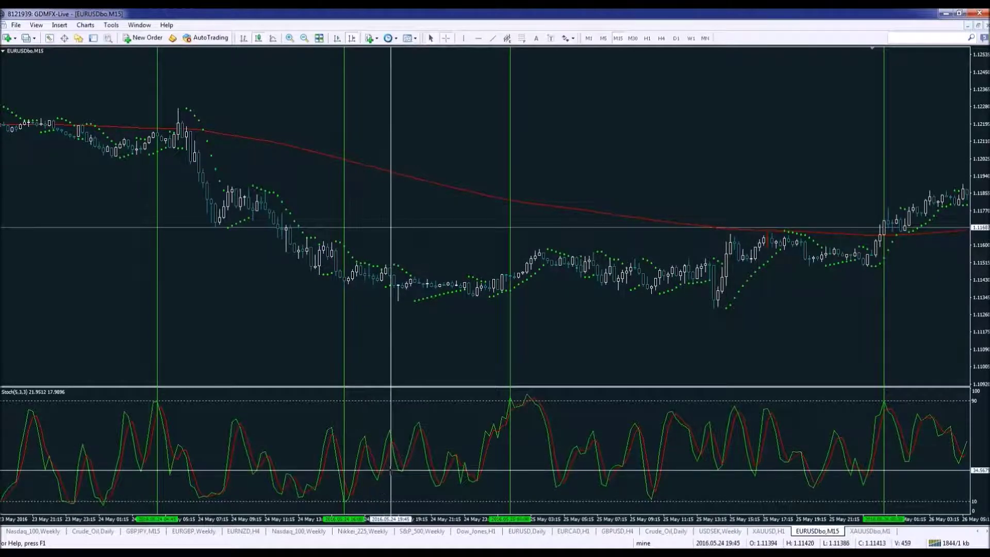
middle_click(426, 247)
Set the Parabolic SAR step to 0.02 and check the dots around the Stochastic peak near 26 May 13:30.
right_click(407, 276)
click(416, 278)
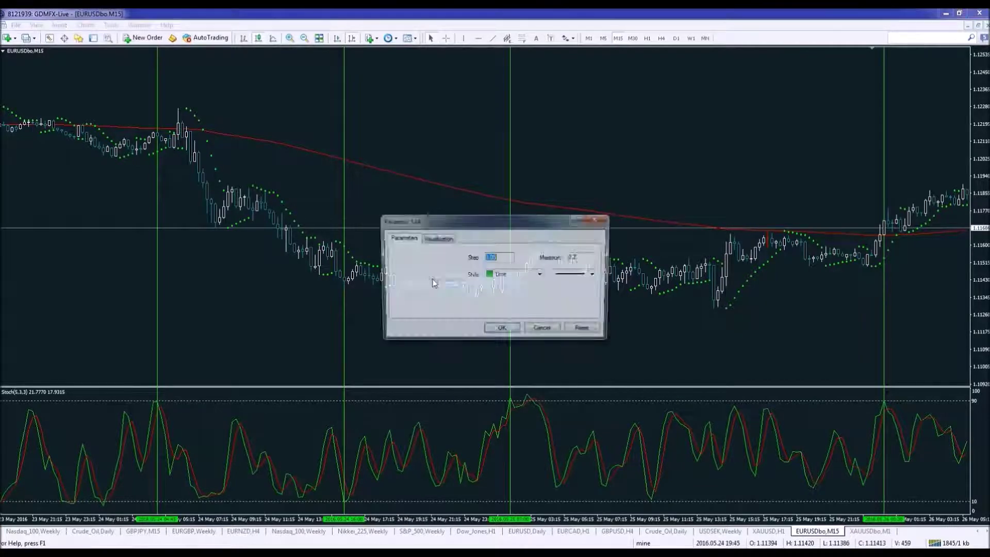
click(503, 256)
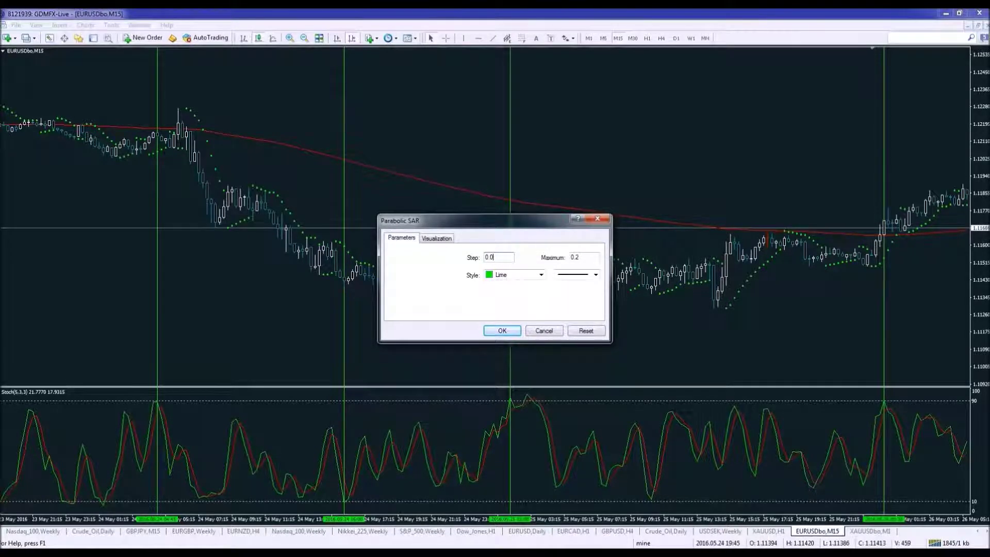
key(Return)
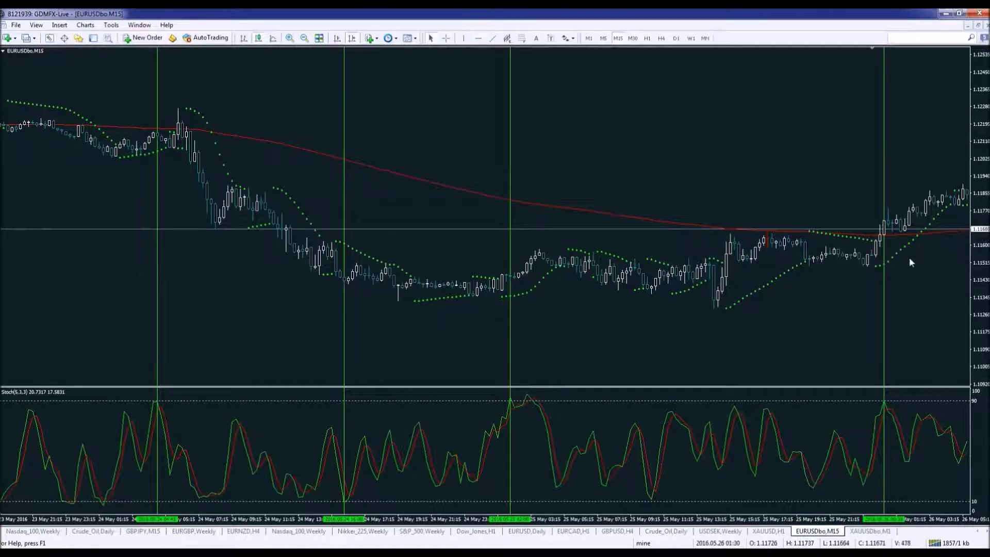
drag(917, 254, 691, 315)
middle_click(686, 318)
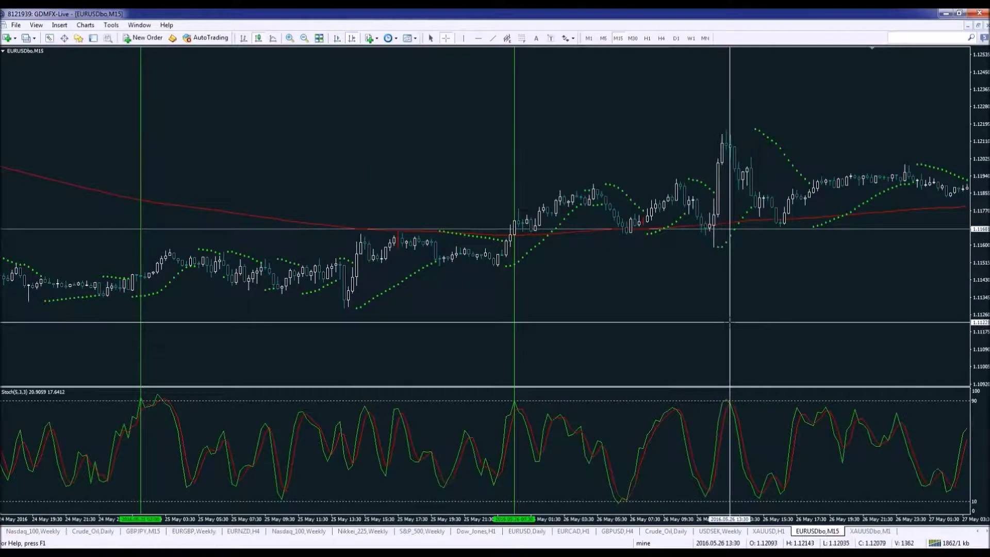
click(732, 267)
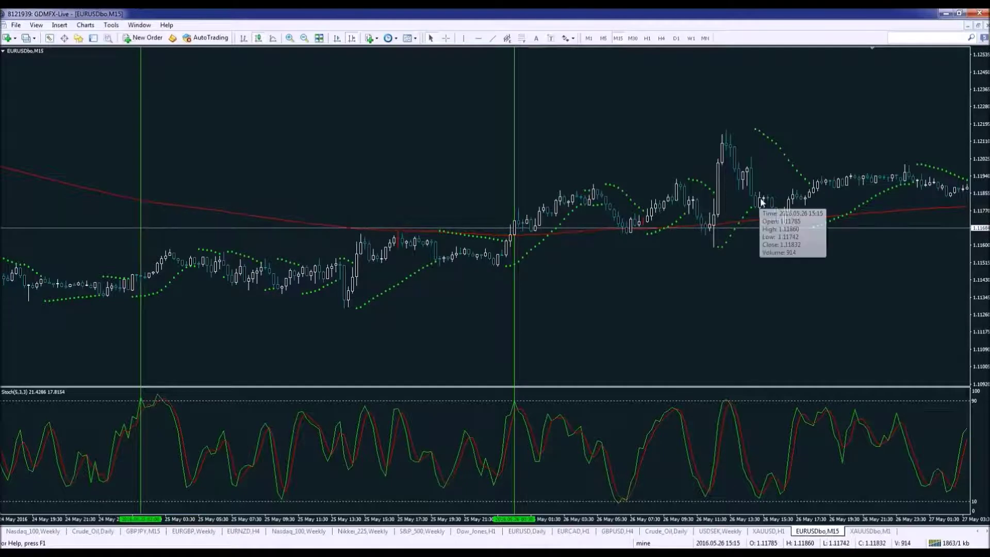
drag(366, 219, 720, 202)
Set the Parabolic SAR step back to 0.05.
right_click(589, 281)
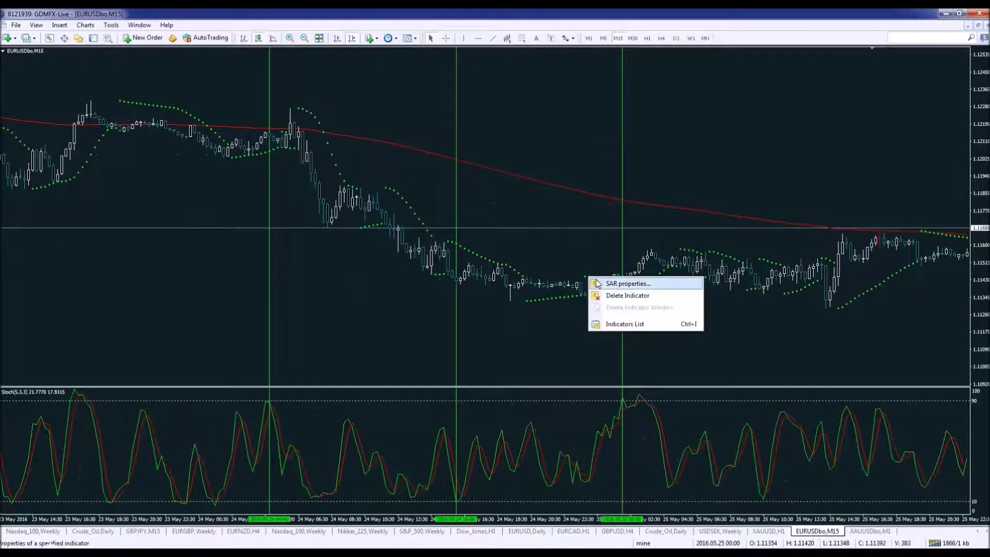
click(608, 282)
click(512, 257)
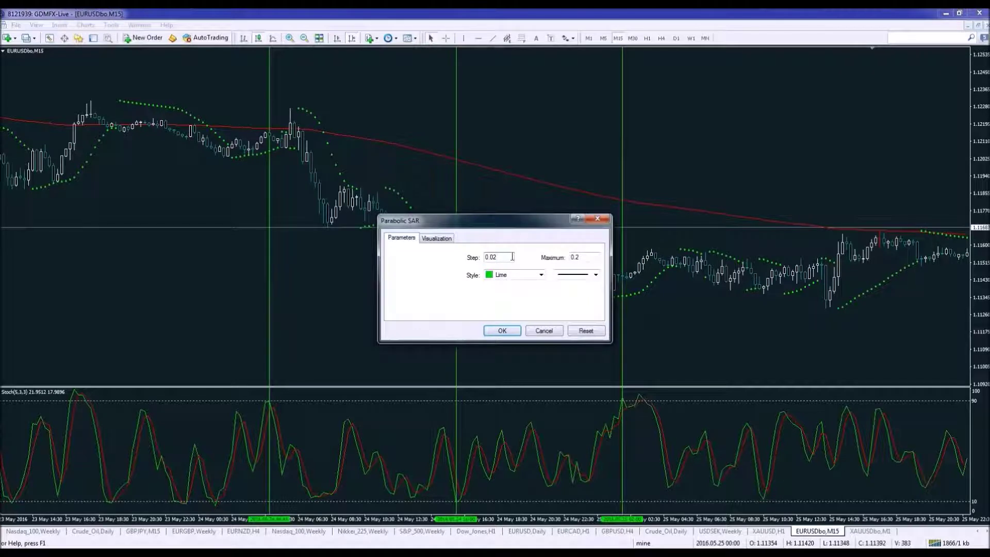
click(500, 330)
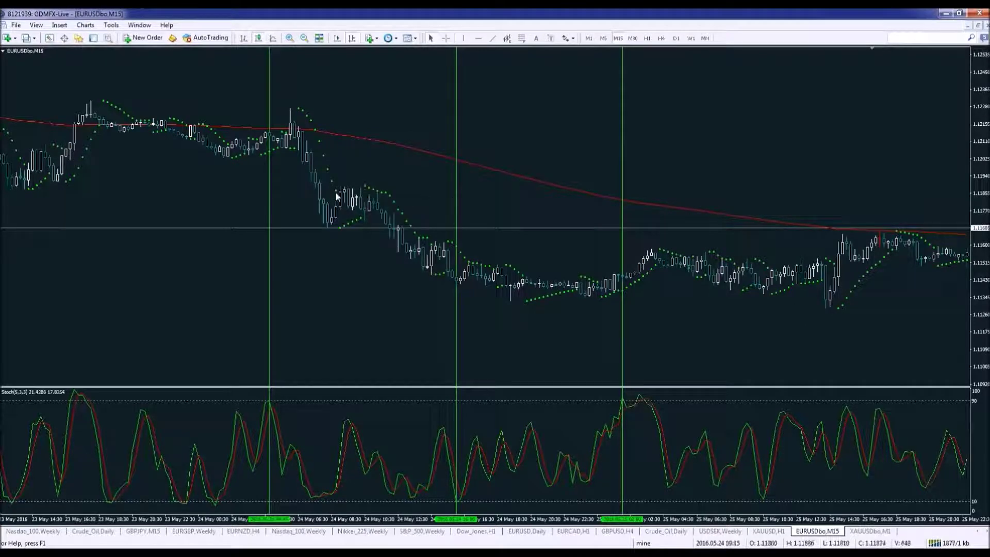
Compare the Parabolic SAR dots with the Stochastic at the marked 24 May trough and the marked 25 May 02:00 peak.
mouse_move(384, 197)
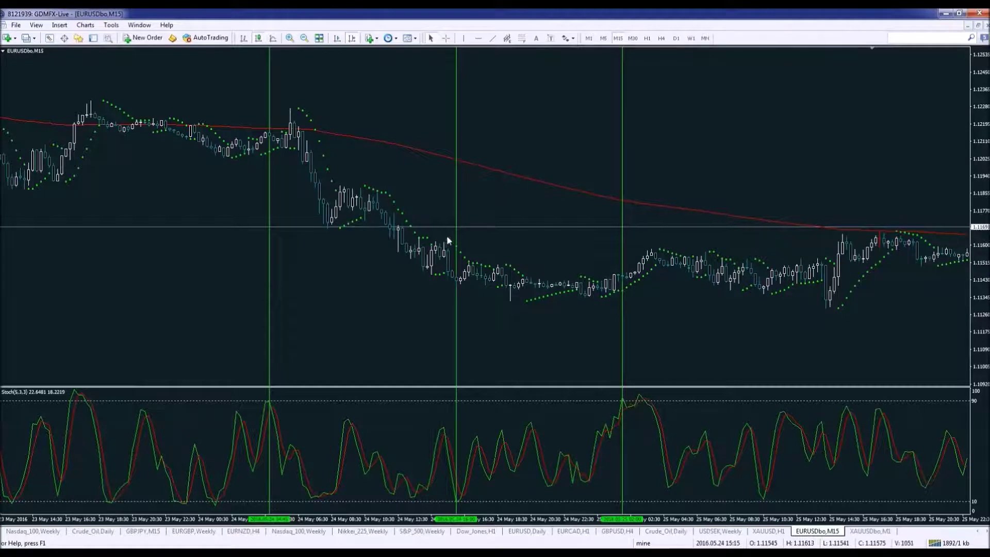
mouse_move(453, 248)
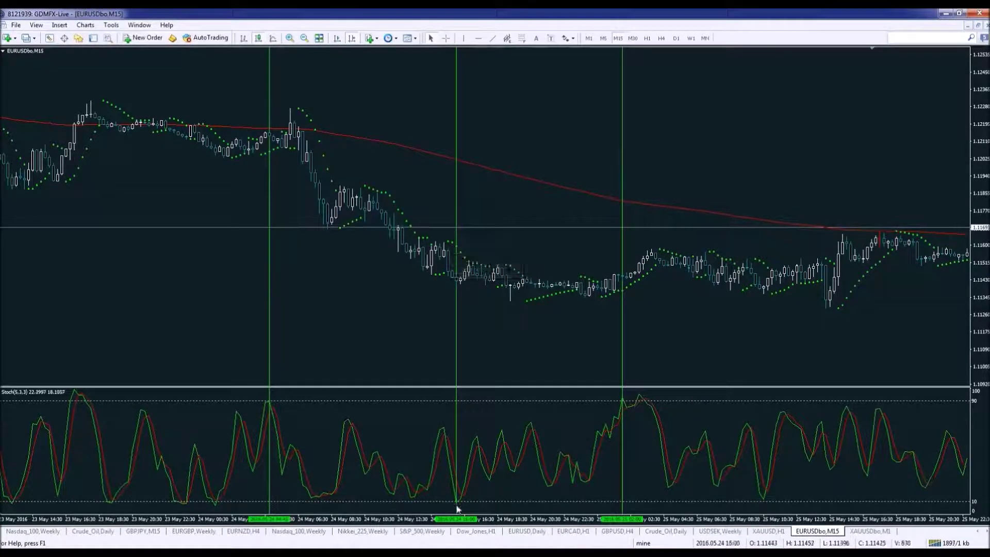
mouse_move(458, 508)
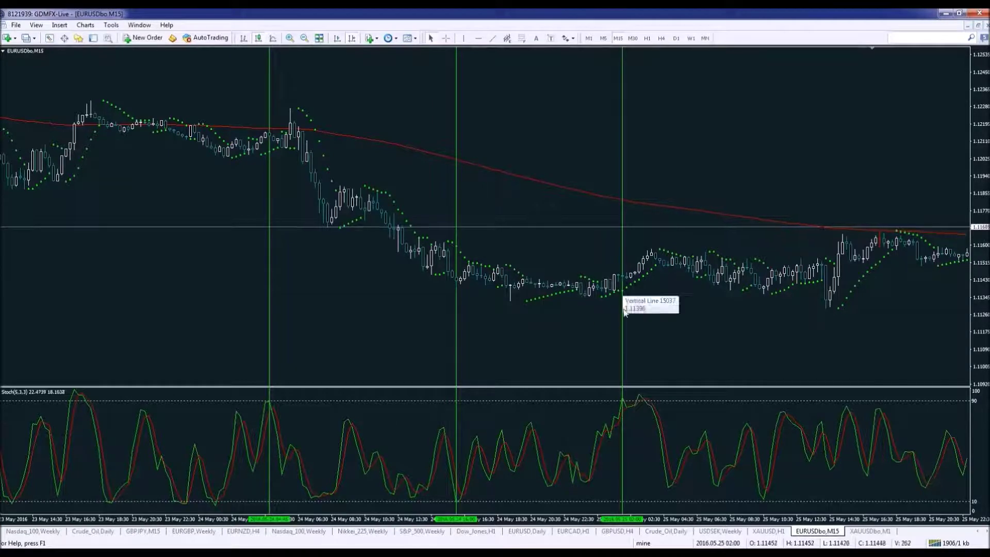
mouse_move(628, 401)
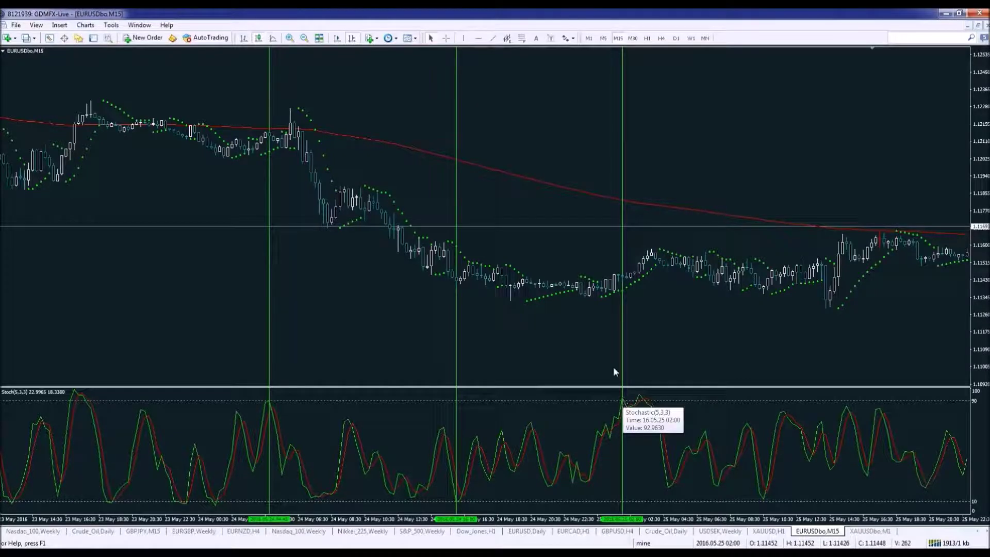
mouse_move(630, 285)
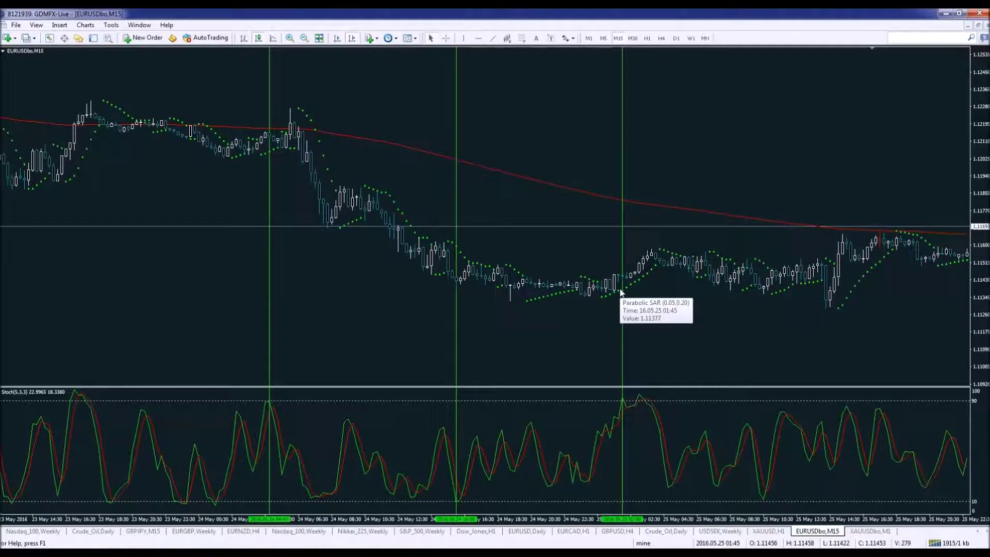
Move the vertical line from the 25 May 02:00 Stochastic peak to the 03:15 candle, where the Stochastic turns down at the 90 level.
middle_click(636, 304)
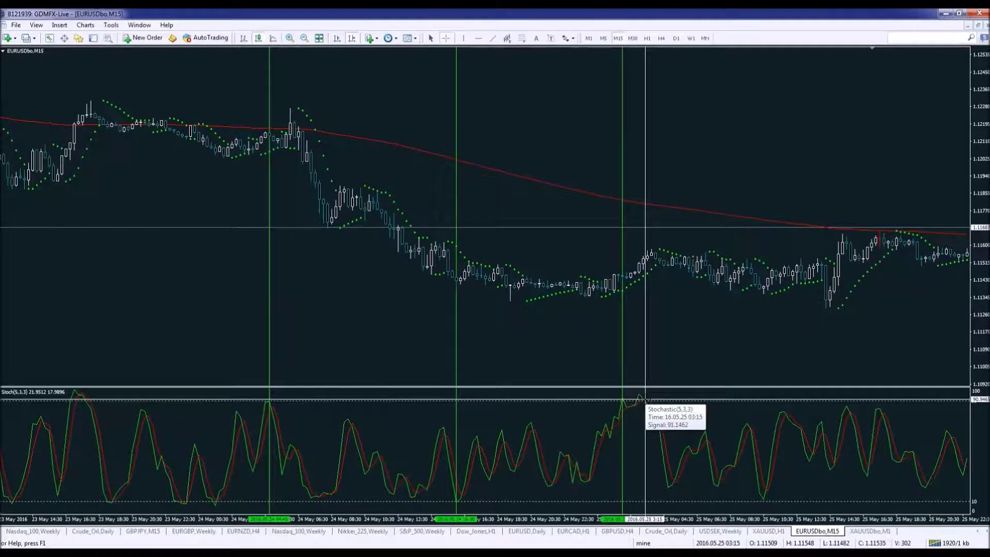
middle_click(644, 399)
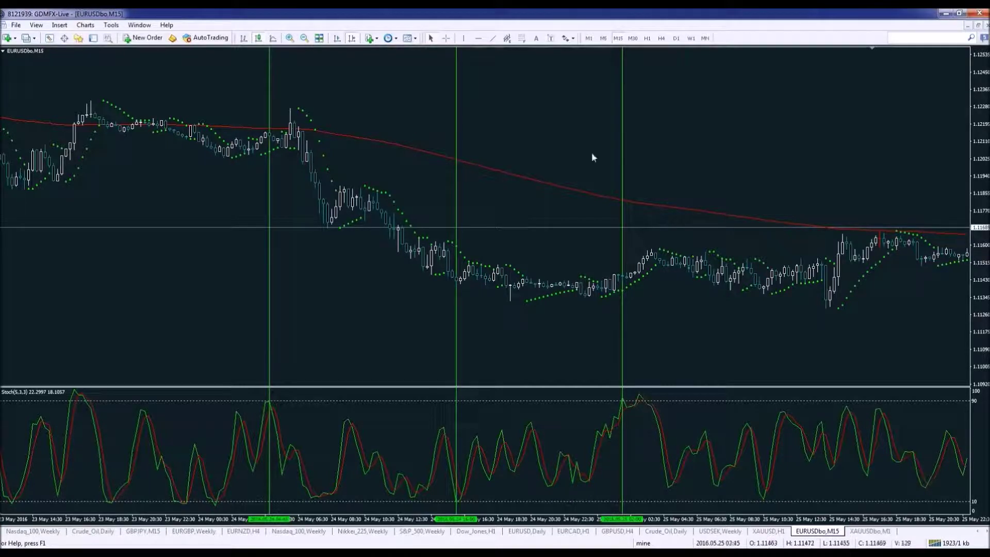
drag(622, 89, 644, 90)
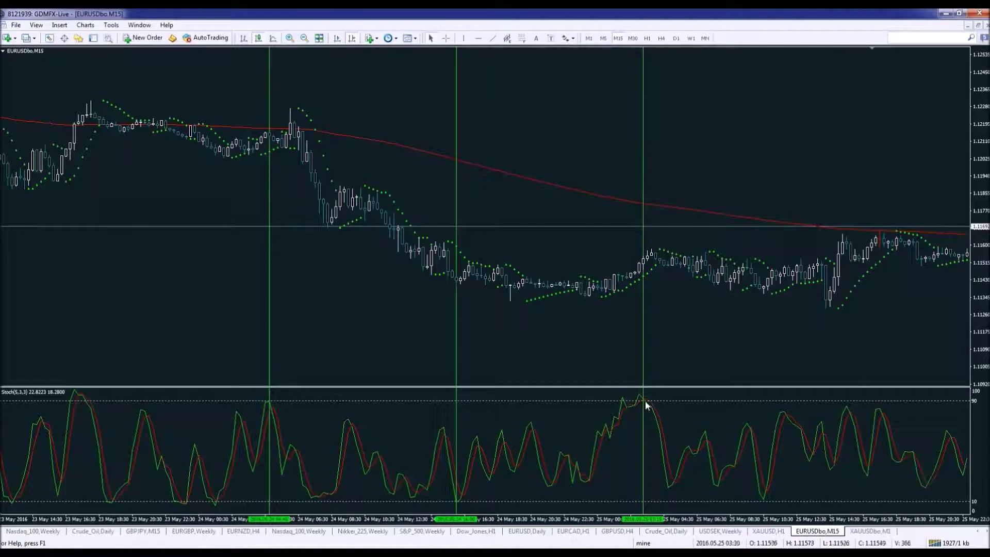
mouse_move(644, 399)
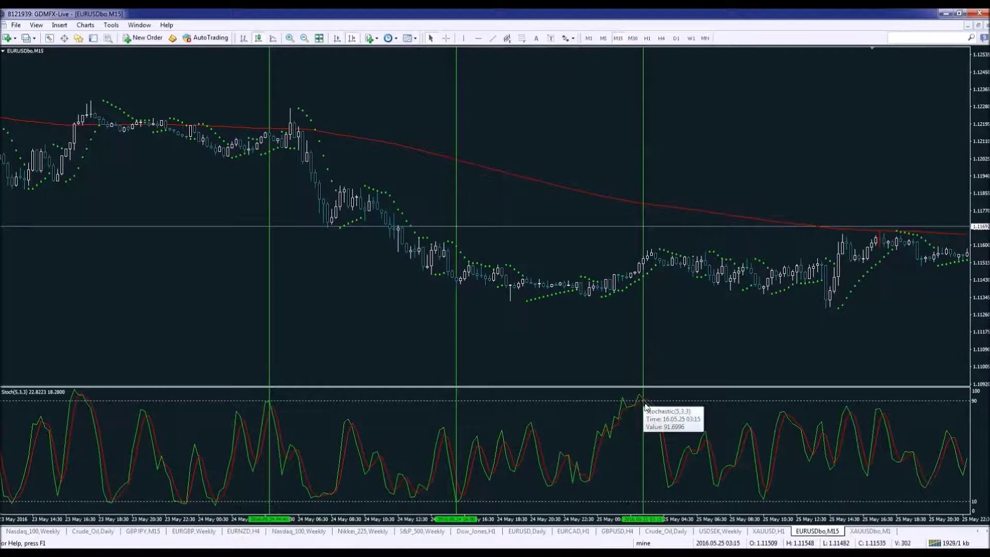
Examine the Parabolic SAR dots around the 25 May 03:15 line and measure the price move after it.
mouse_move(617, 285)
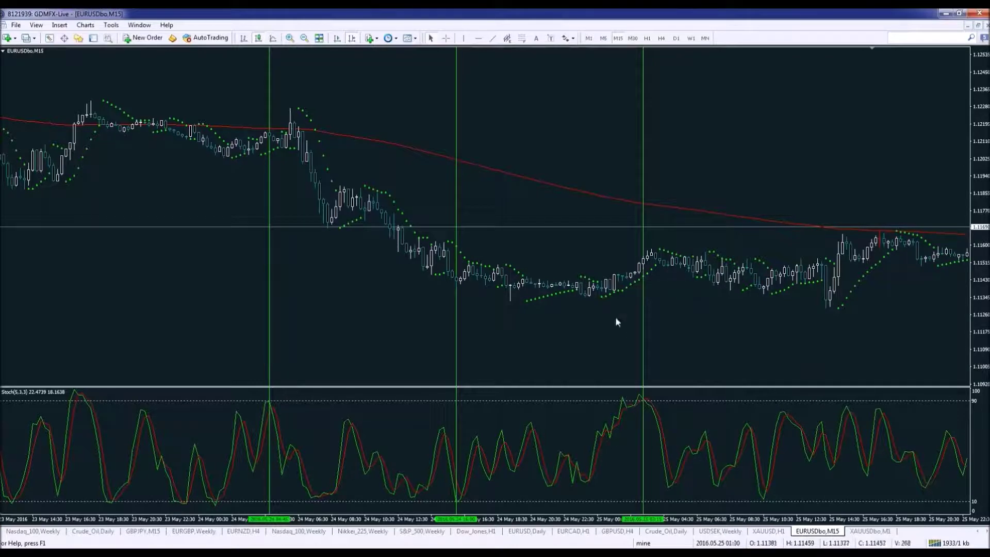
middle_click(659, 262)
mouse_move(663, 263)
drag(662, 259, 655, 310)
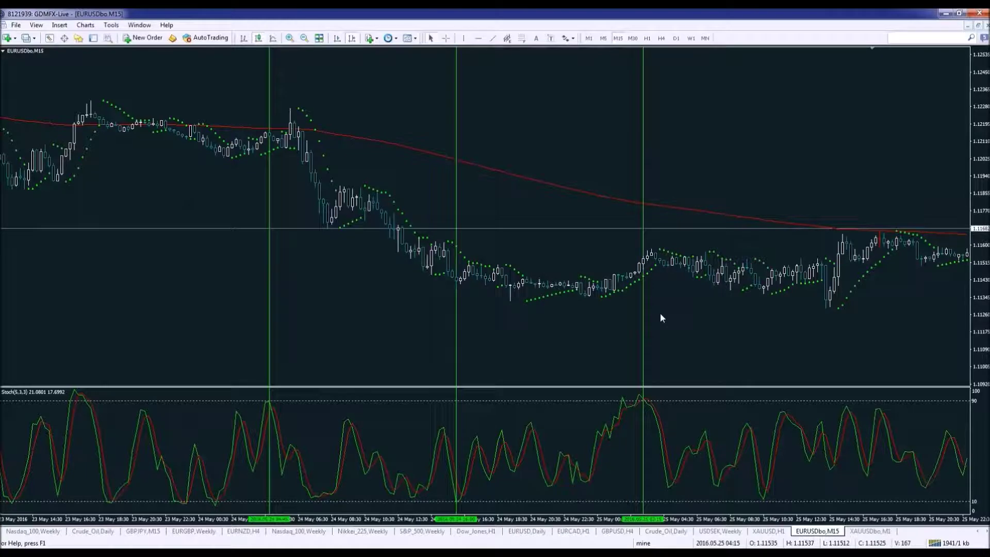
Move the two 24 May vertical lines to the Stochastic peaks above the 90 level around 23 May 17:45 and just after midnight on 23 May.
drag(662, 317, 890, 309)
drag(453, 341, 562, 338)
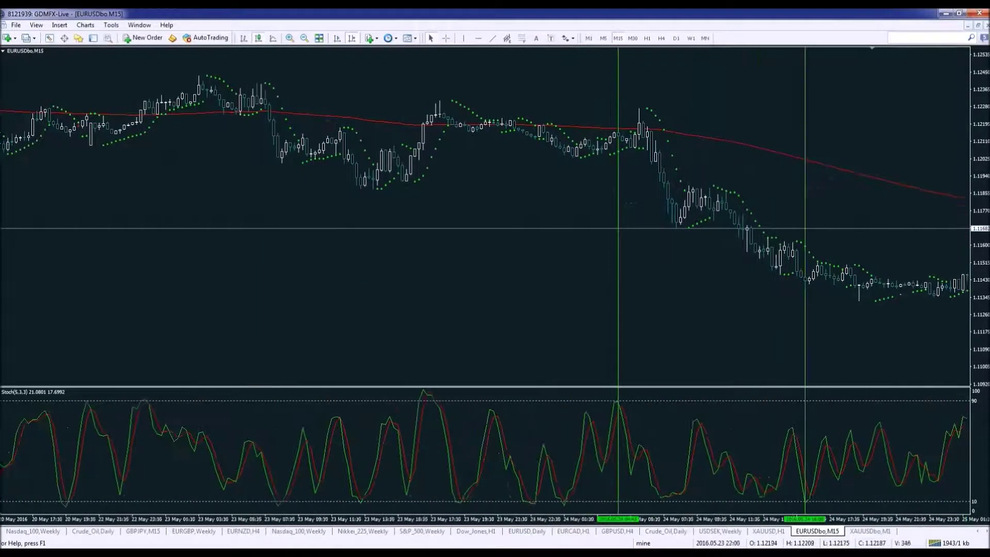
double_click(808, 301)
drag(809, 298, 433, 327)
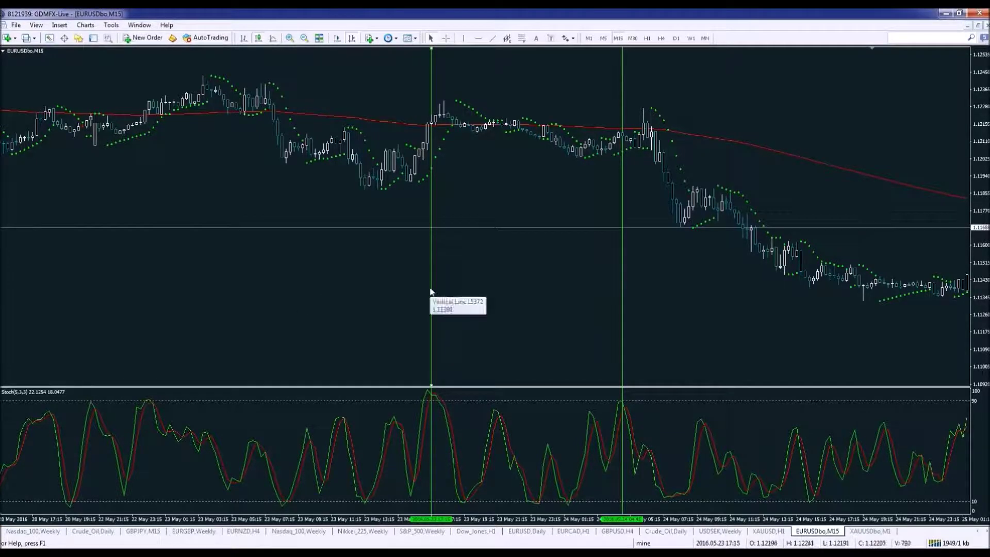
drag(438, 293, 439, 294)
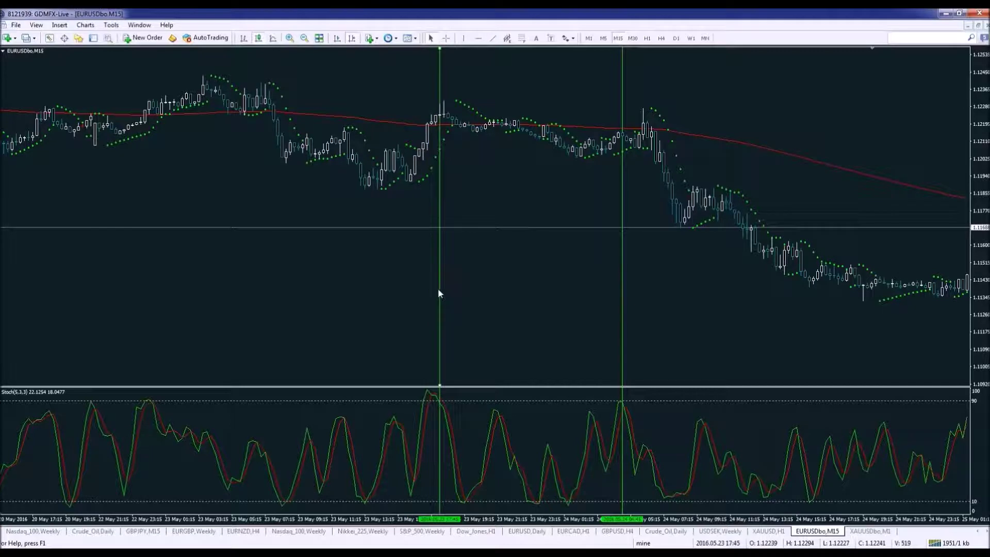
drag(616, 314, 149, 339)
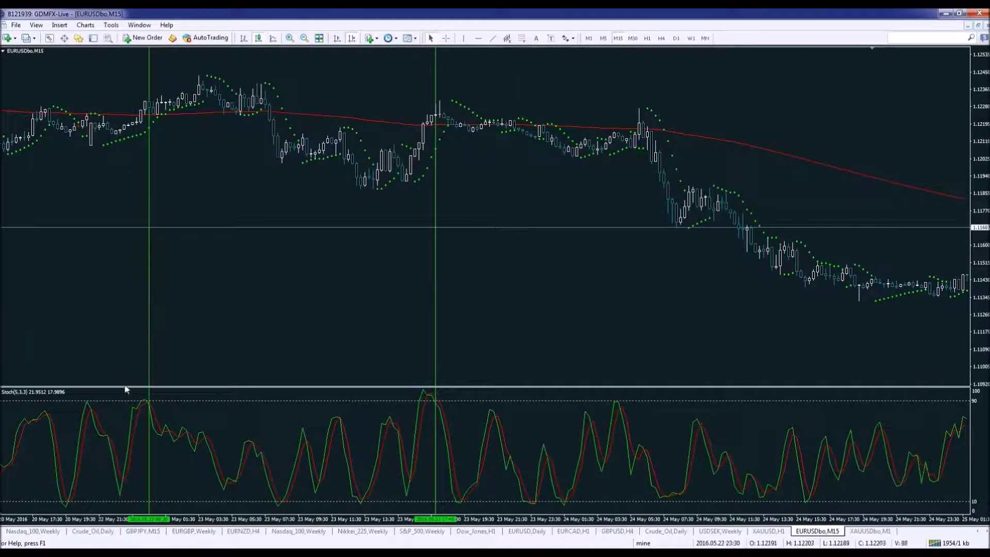
Move the remaining older vertical line to the 20 May 19:45 candle, where the Stochastic turns up from below the 10 level.
scroll(796, 175, down, 3)
drag(905, 239, 16, 319)
drag(101, 314, 316, 304)
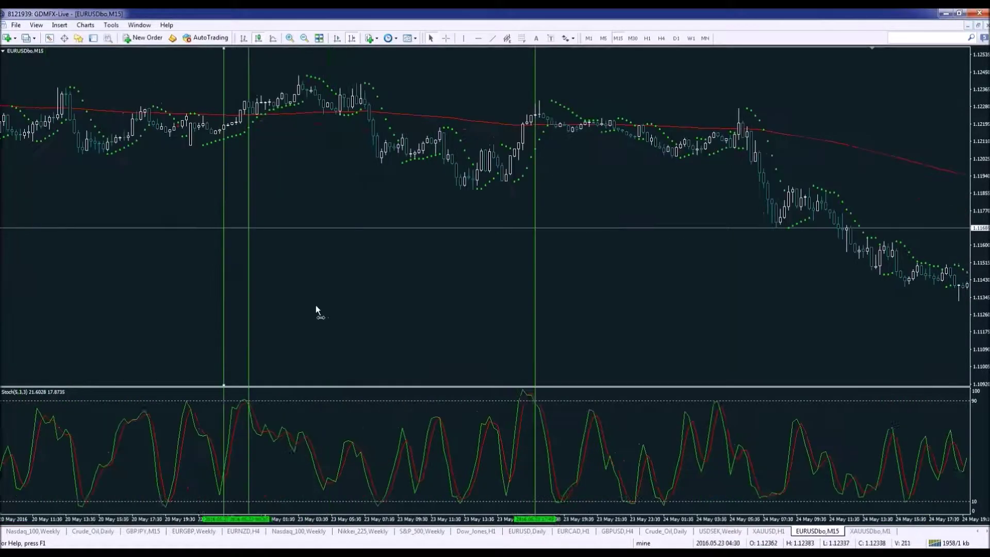
drag(220, 314, 163, 324)
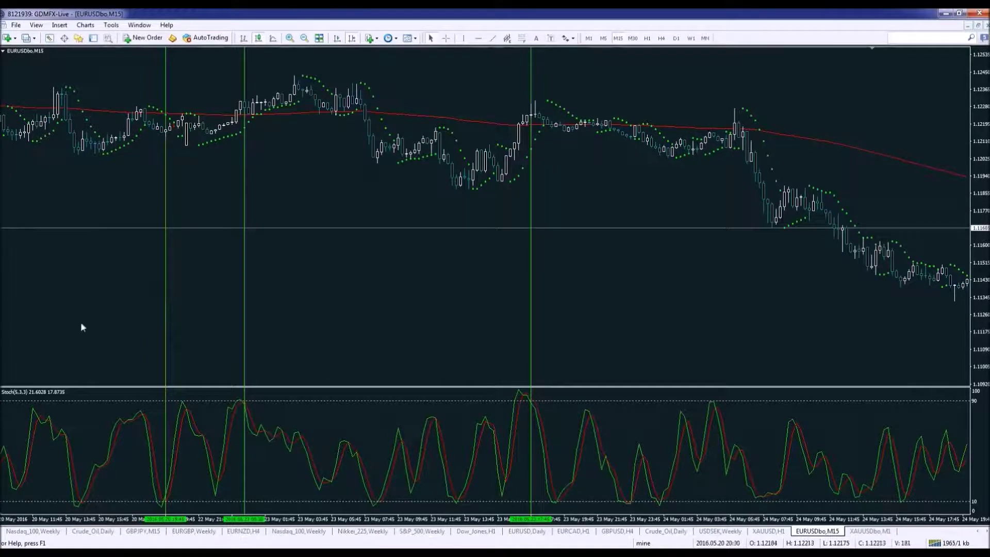
Compare the Parabolic SAR dots with the Stochastic at the 20 May 19:45 and 23 May 00:30 lines.
middle_click(156, 97)
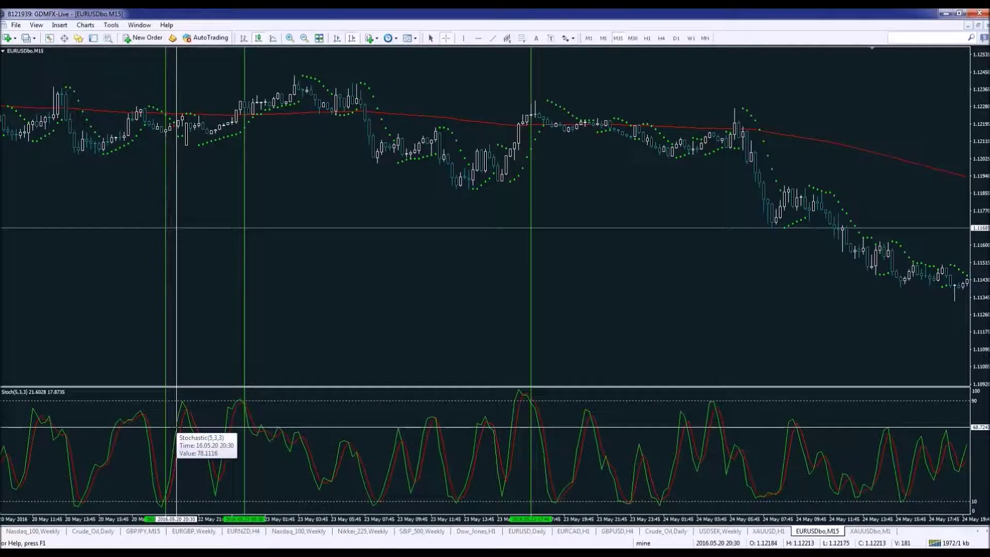
mouse_move(152, 104)
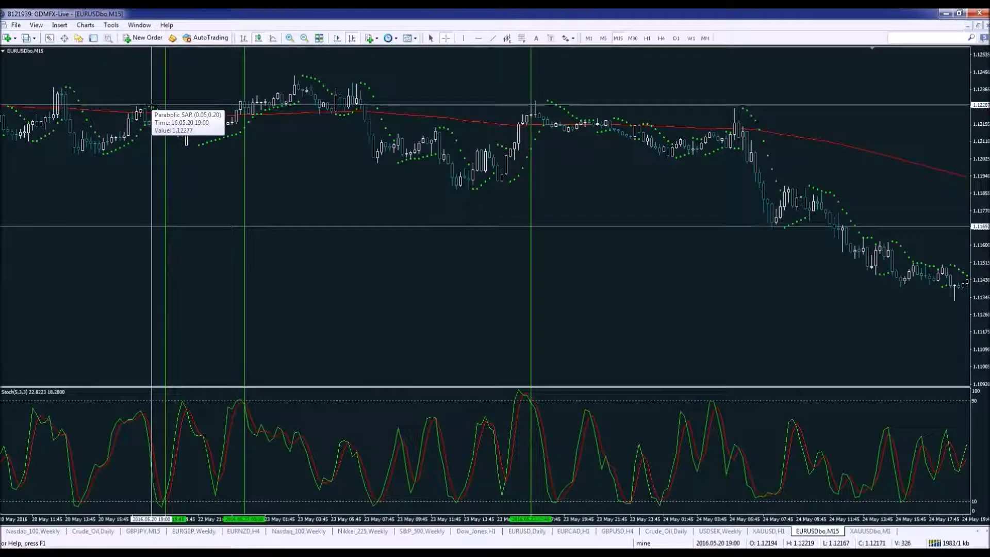
click(143, 153)
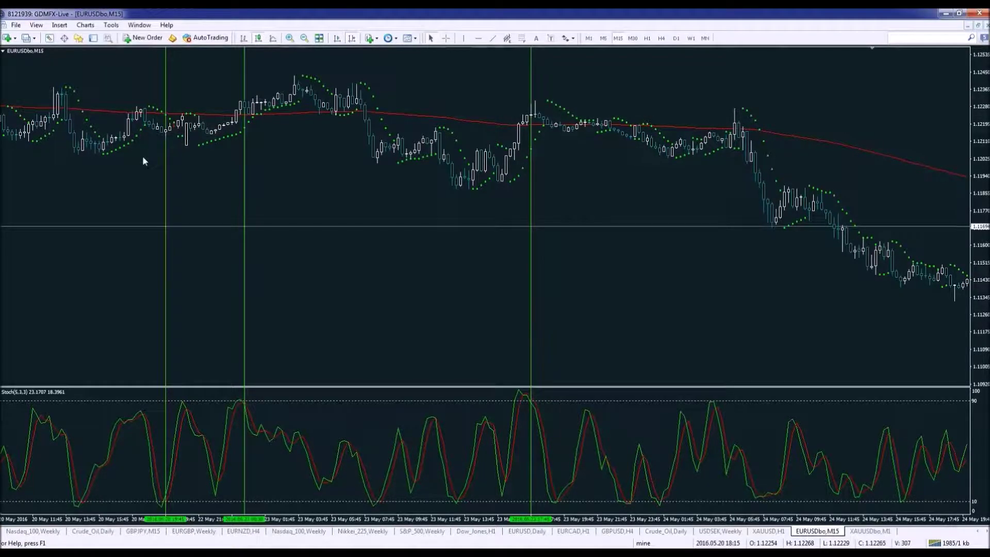
middle_click(211, 157)
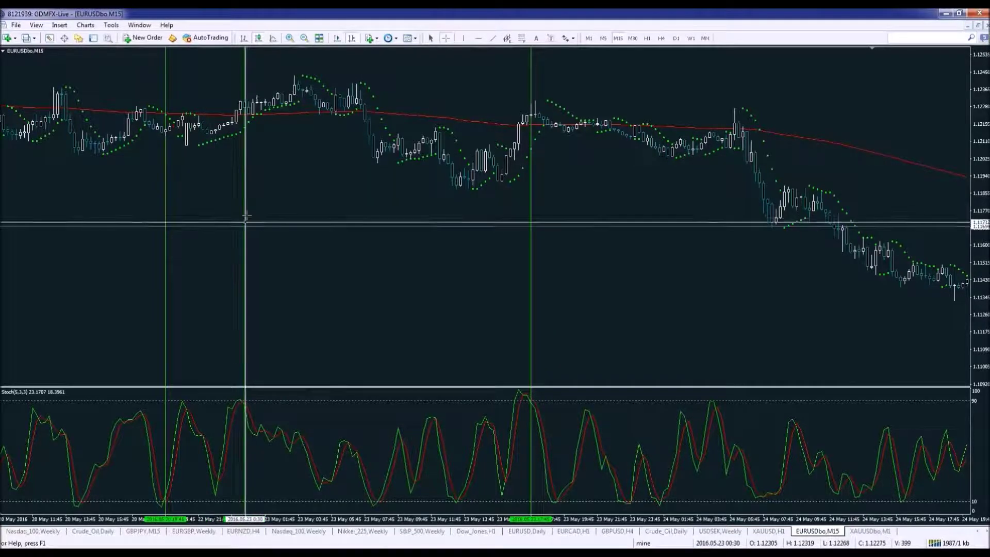
drag(245, 225, 245, 140)
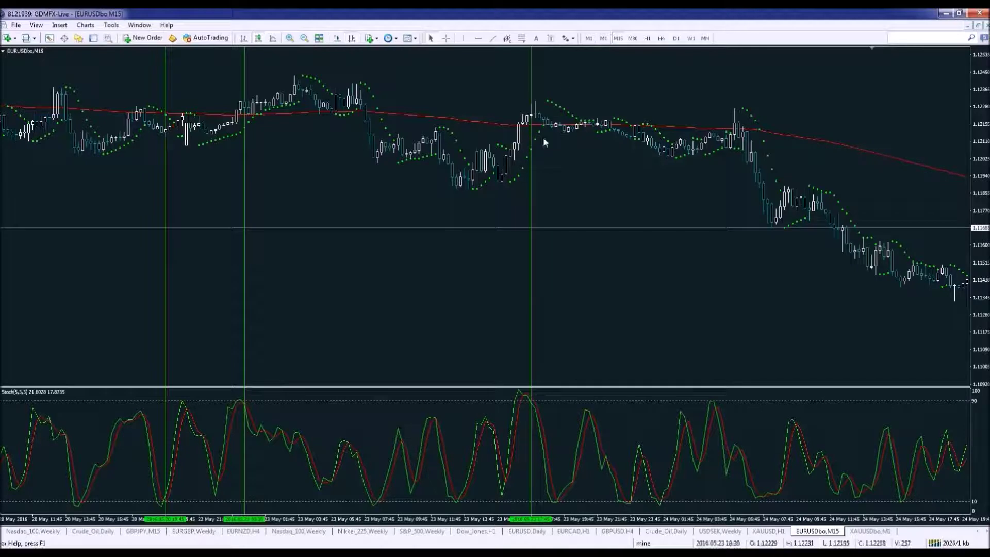
Examine the Parabolic SAR dots and candles just after the 23 May 17:45 line.
middle_click(548, 102)
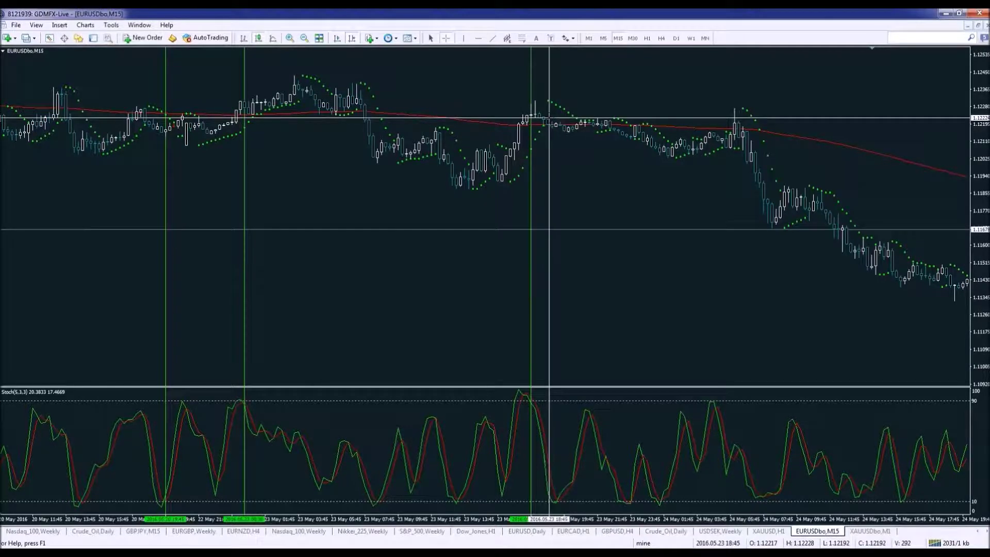
middle_click(563, 127)
middle_click(553, 123)
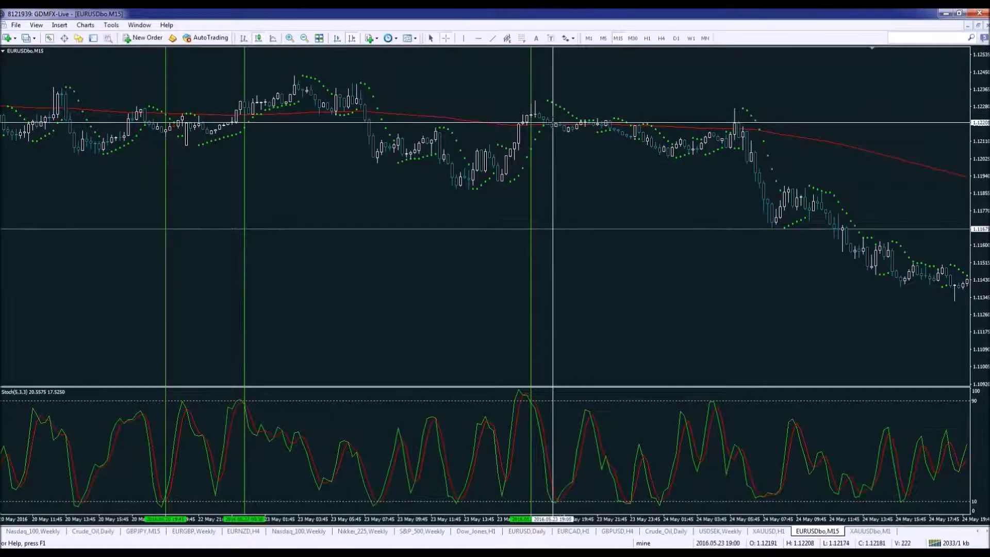
middle_click(553, 122)
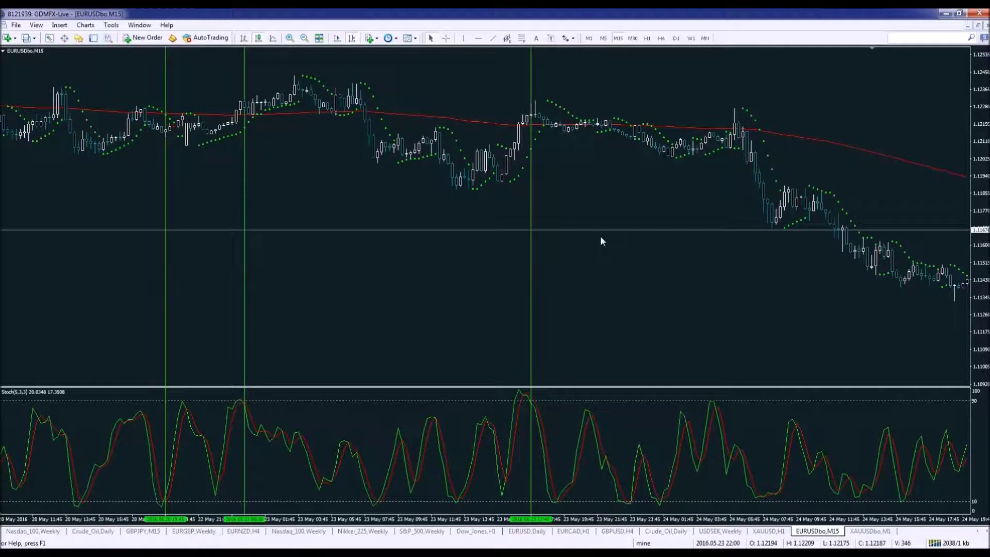
Move the 20 May 19:45 and 23 May 00:30 lines to the Stochastic troughs at 20 May 14:45 and 05:15.
drag(488, 268, 602, 265)
double_click(385, 264)
drag(385, 264, 302, 276)
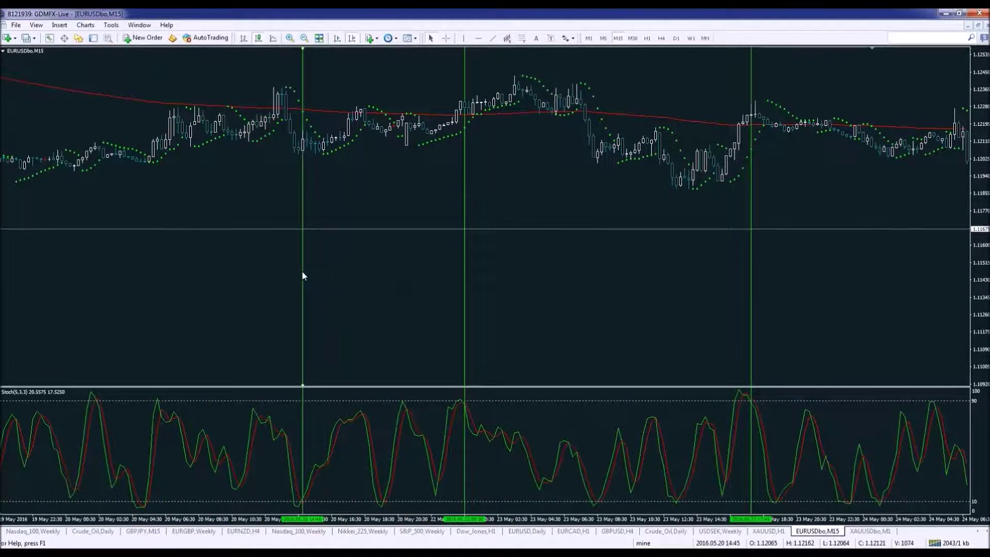
double_click(462, 298)
drag(463, 298, 146, 342)
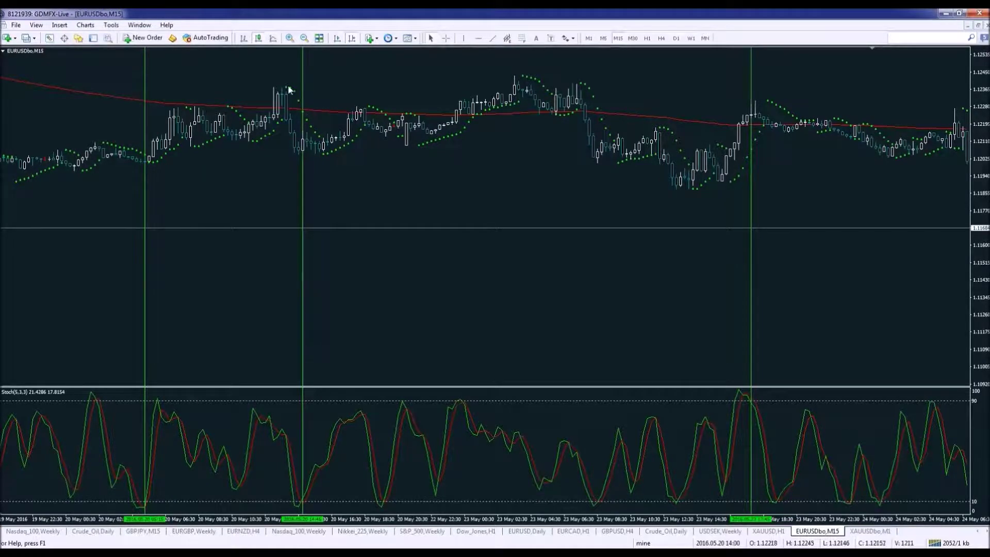
Check the Parabolic SAR dots after the 20 May 14:45 and 05:15 lines and measure the price distance there.
middle_click(322, 148)
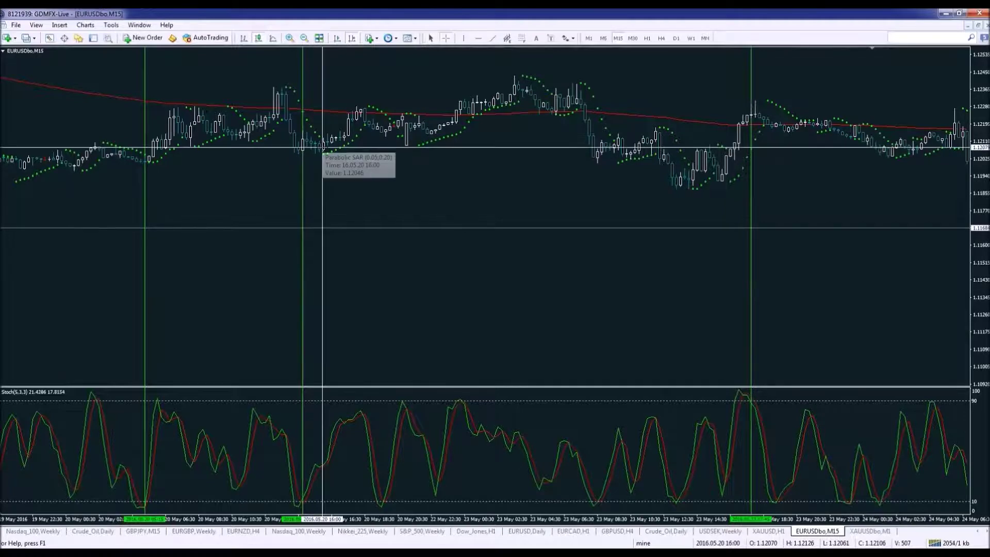
drag(324, 149, 331, 137)
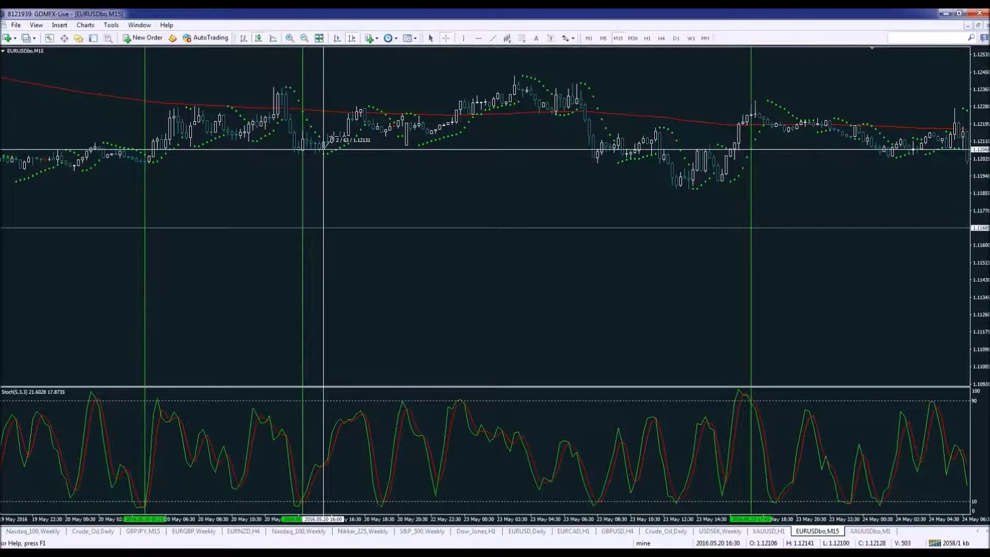
drag(323, 149, 323, 149)
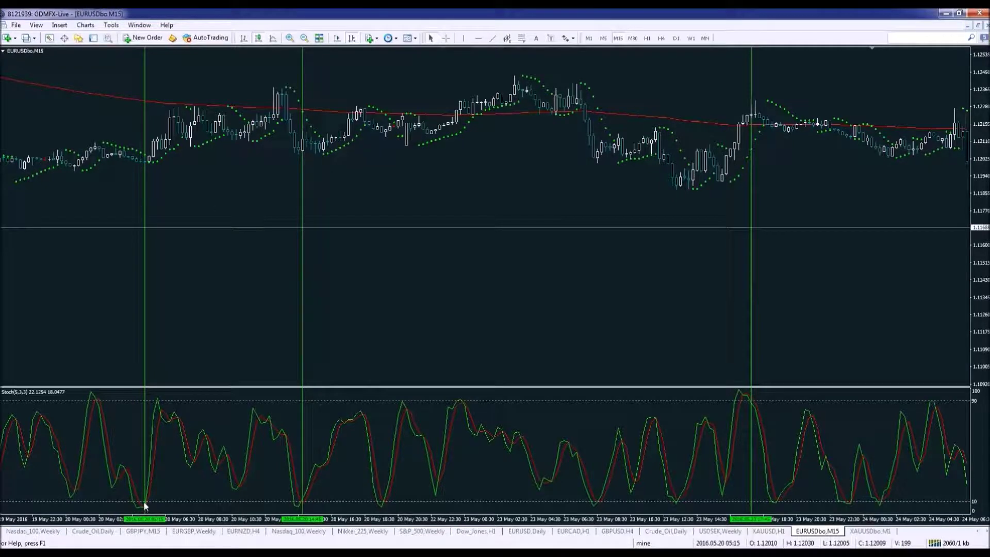
middle_click(151, 163)
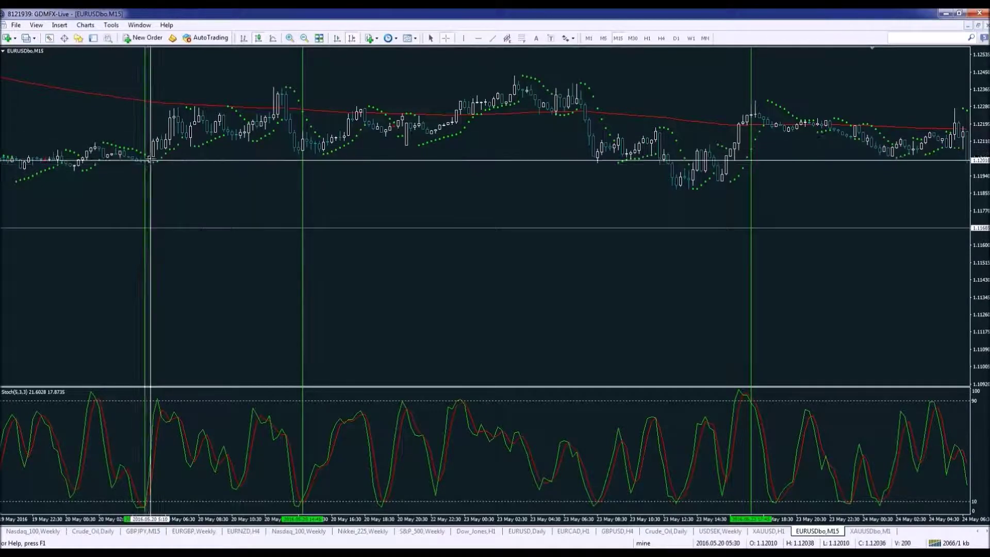
drag(146, 163, 152, 156)
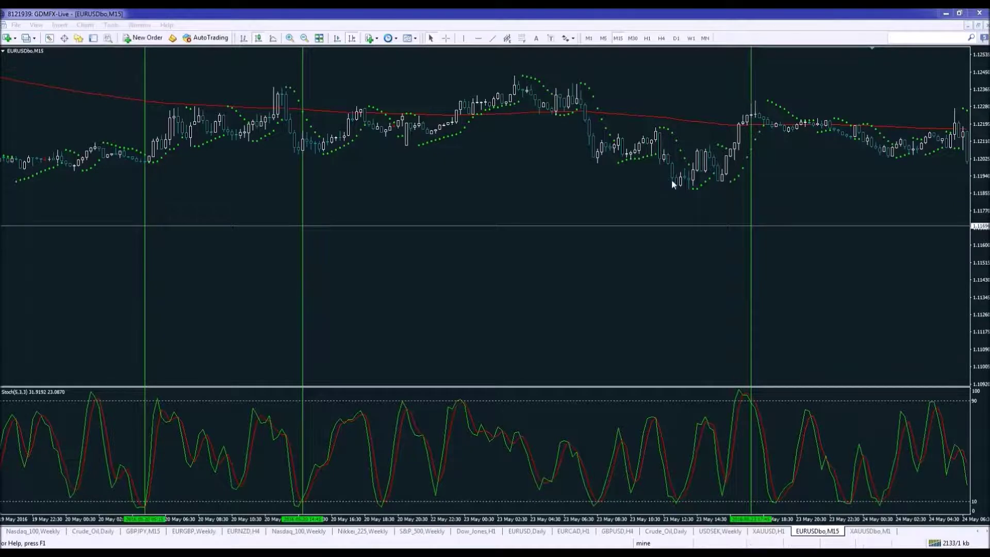
Delete the two vertical lines on 26 May and 27 May near the latest candles.
click(147, 76)
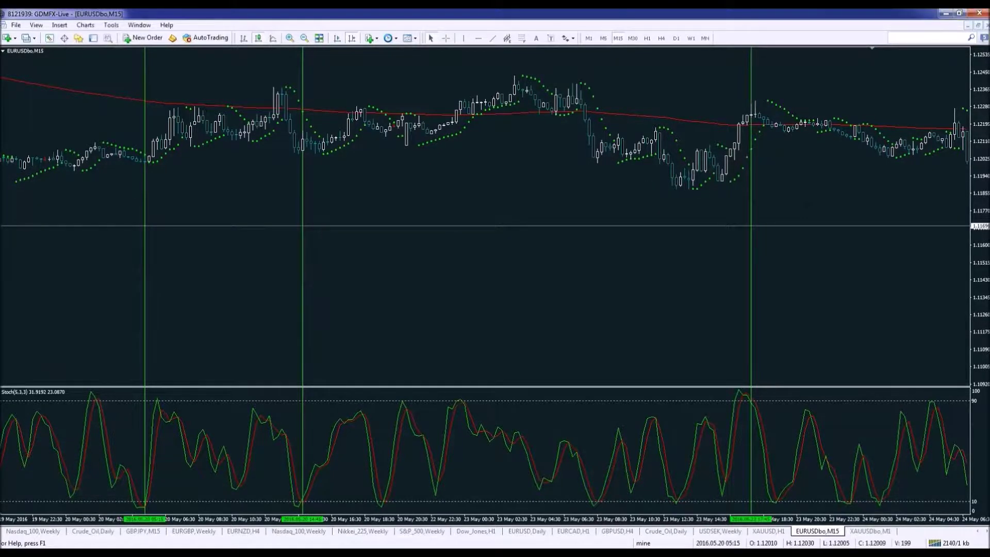
scroll(32, 110, down, 5)
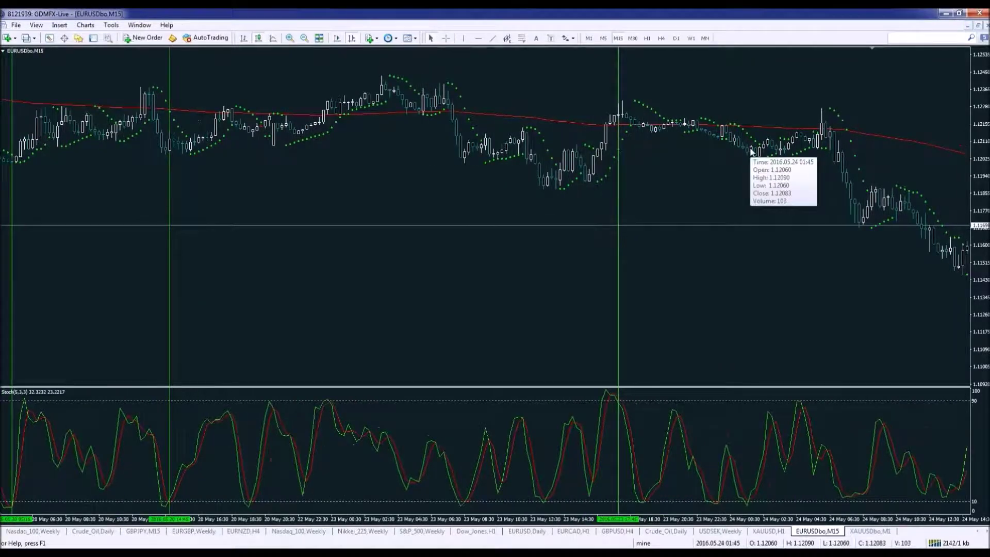
scroll(751, 150, down, 15)
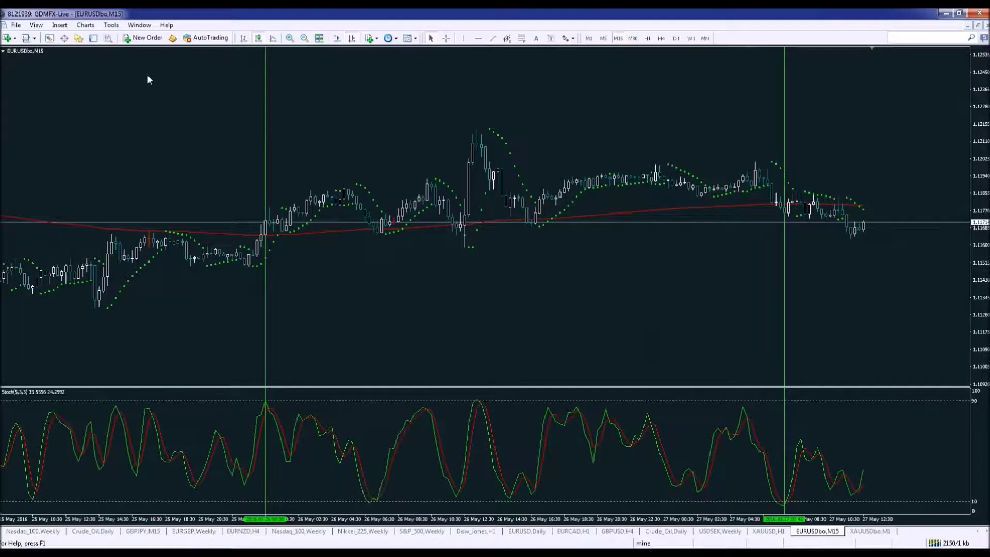
double_click(782, 101)
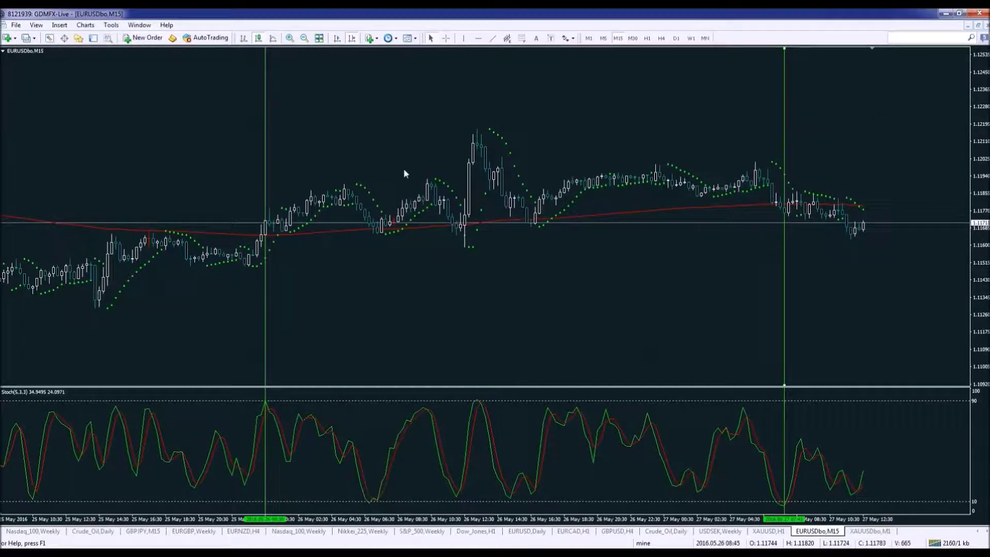
double_click(265, 164)
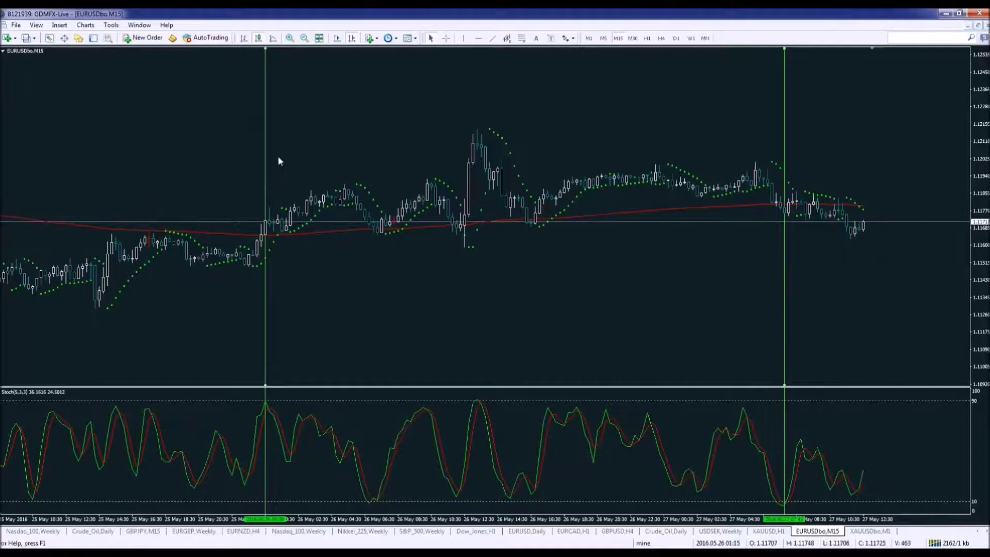
key(Delete)
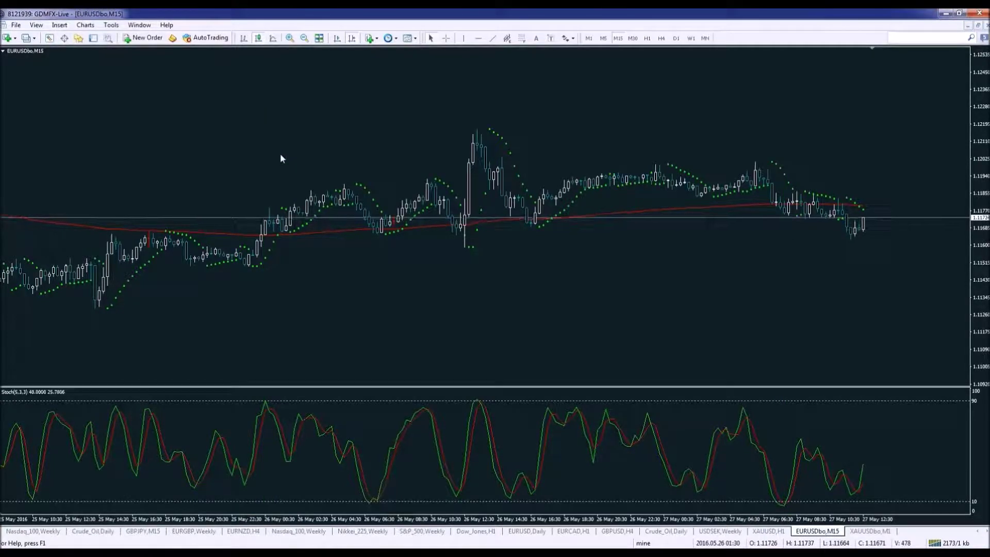
Delete the three remaining vertical lines on 20 May and 23 May.
key(minus)
key(minus)
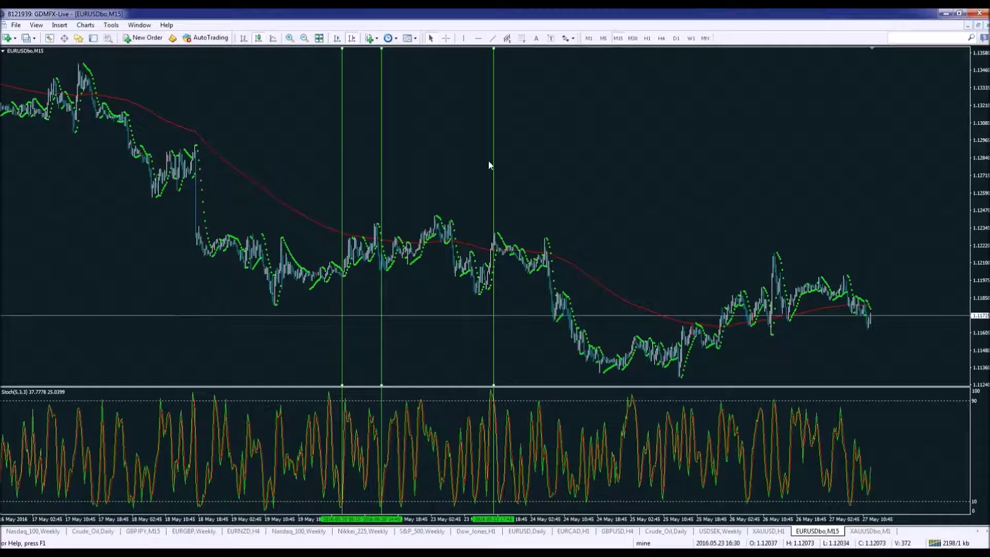
key(Delete)
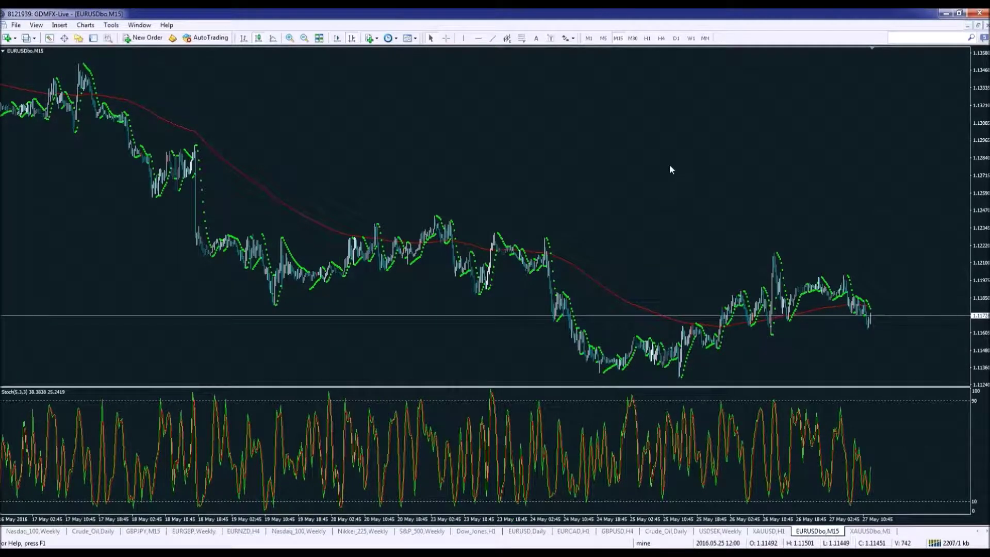
Review the cleared chart with the Parabolic SAR and Stochastic from mid-May through the latest 27 May candles.
key(plus)
key(plus)
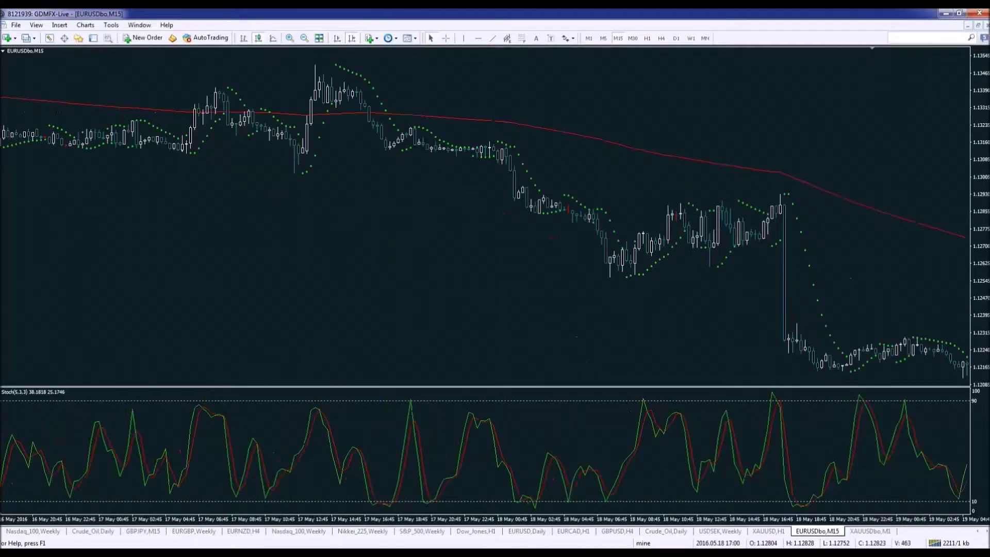
key(Page_Down)
key(Page_Down)
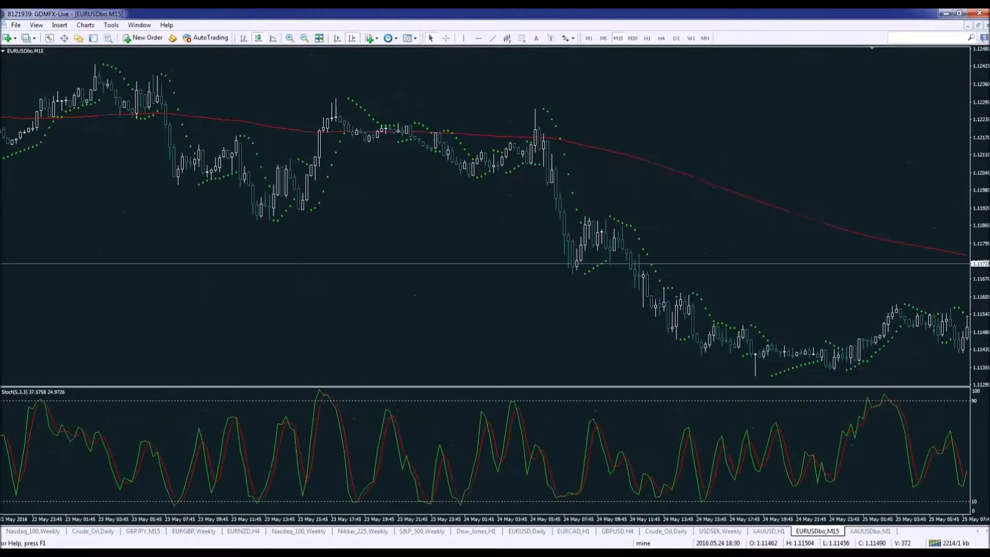
key(Page_Down)
key(Page_Down)
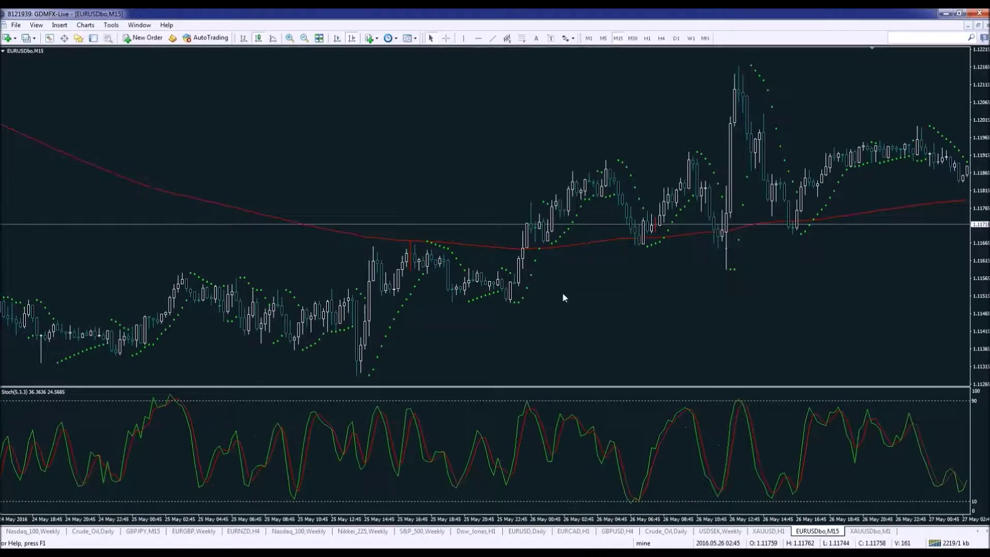
key(Page_Down)
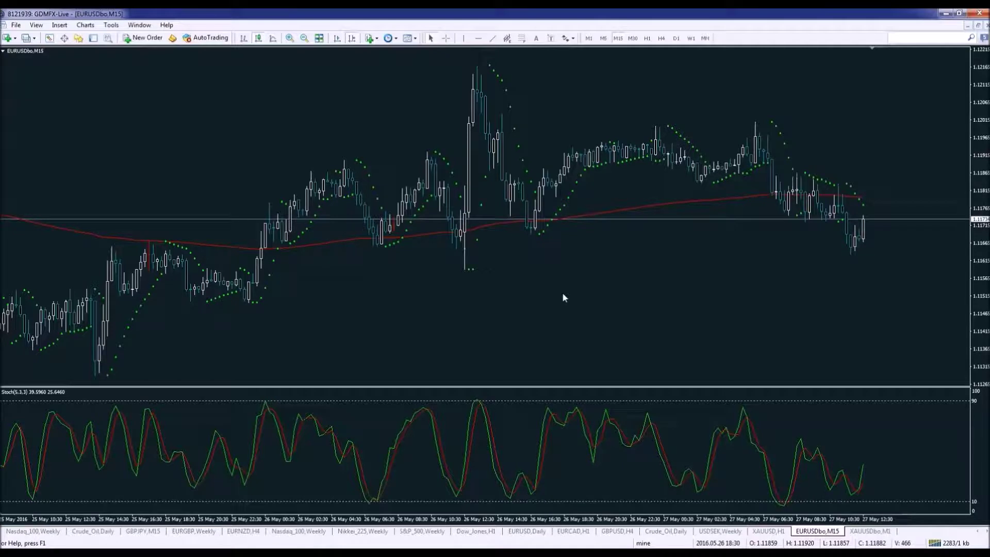
right_click(641, 434)
click(638, 437)
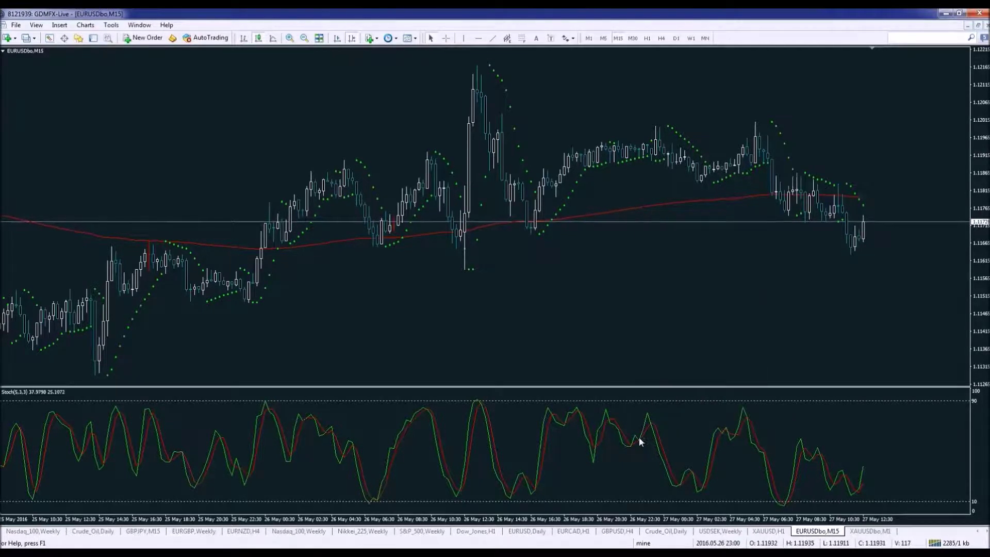
right_click(641, 438)
click(657, 444)
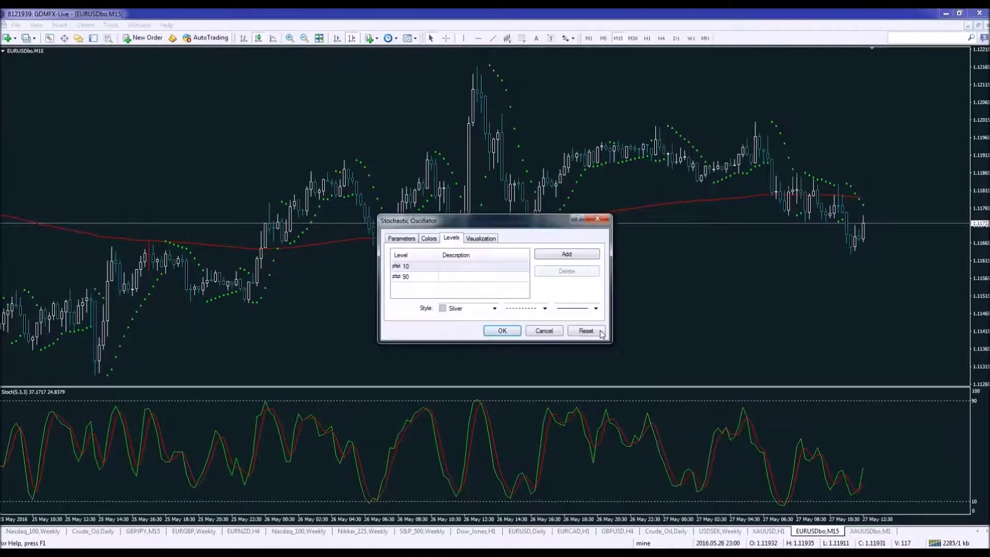
click(548, 332)
Remove the Stochastic and Parabolic SAR indicators from the EURUSD chart and switch it to the H1 timeframe.
right_click(643, 434)
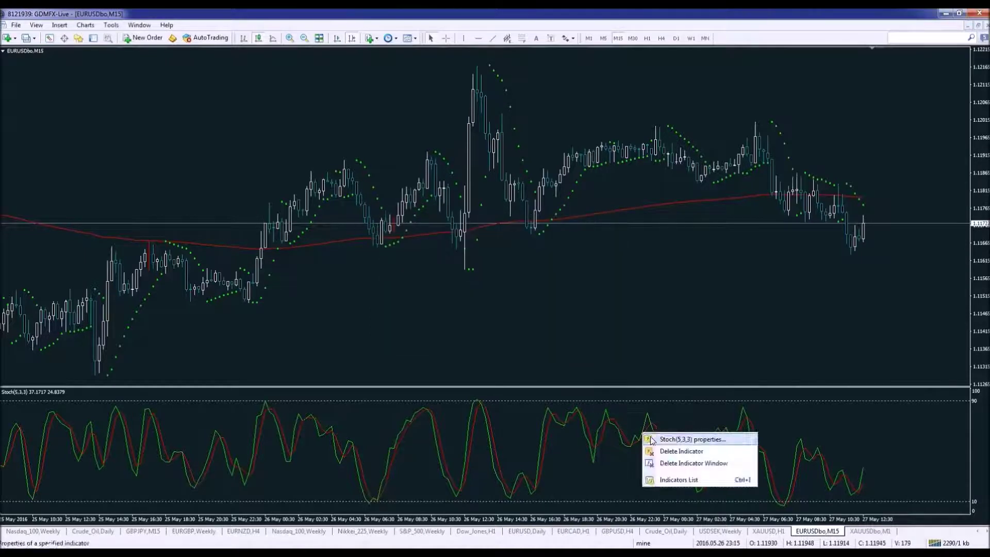
click(663, 451)
right_click(719, 234)
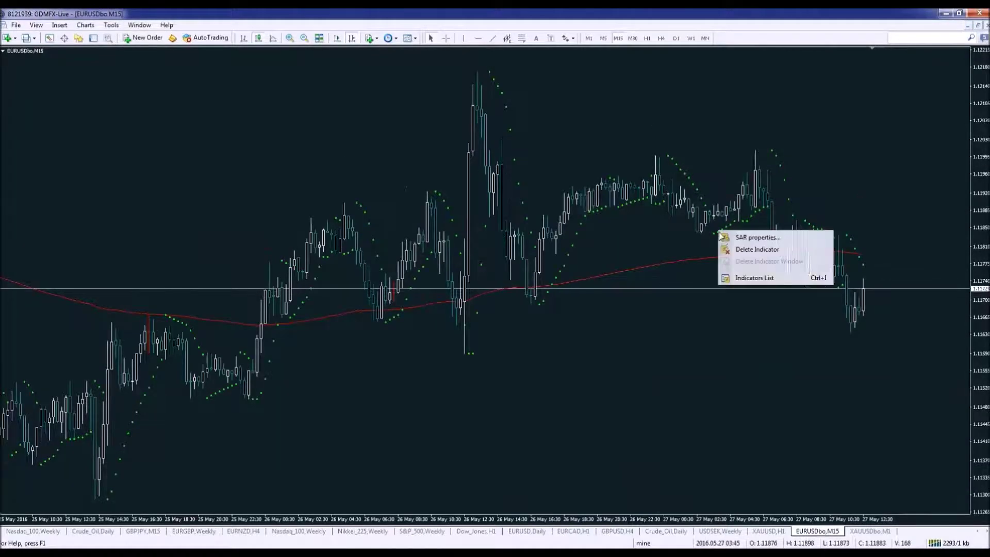
click(752, 249)
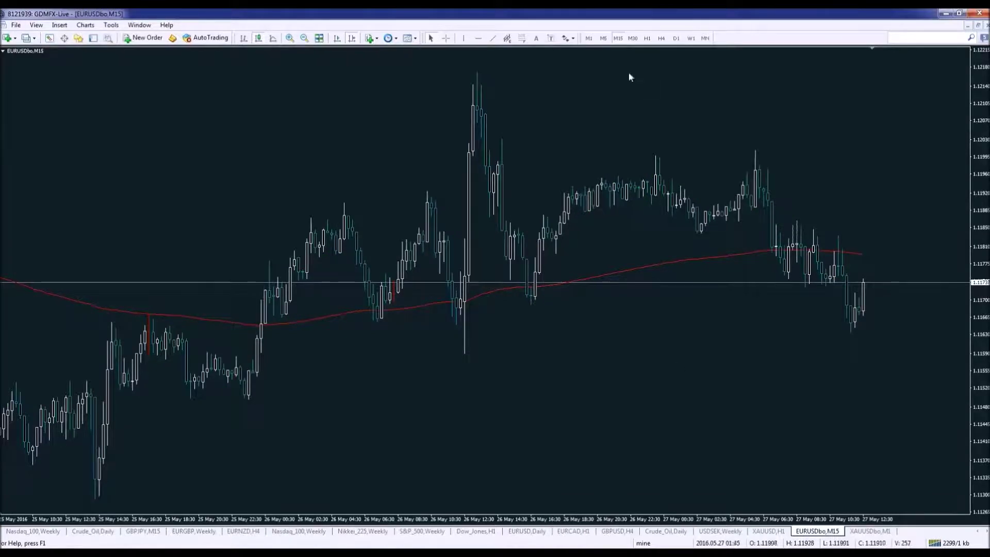
click(647, 39)
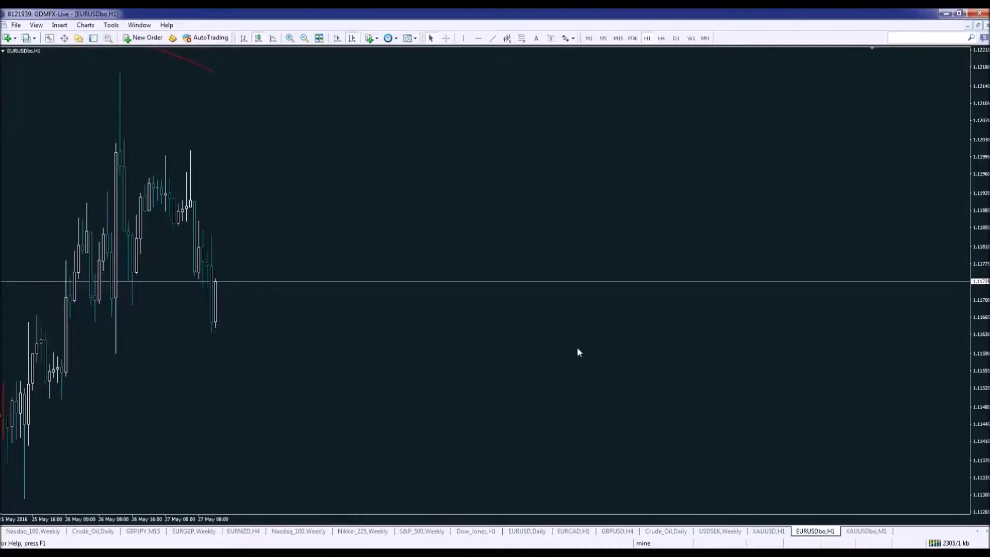
Switch the EURUSD chart to the H4 timeframe and fit the candles from mid-April to 27 May in view.
click(661, 38)
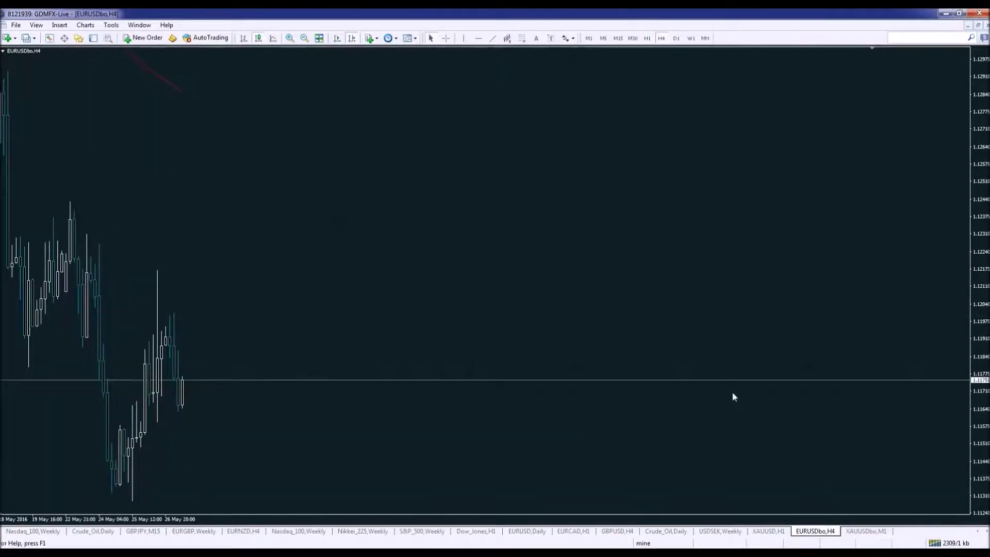
drag(970, 186, 970, 253)
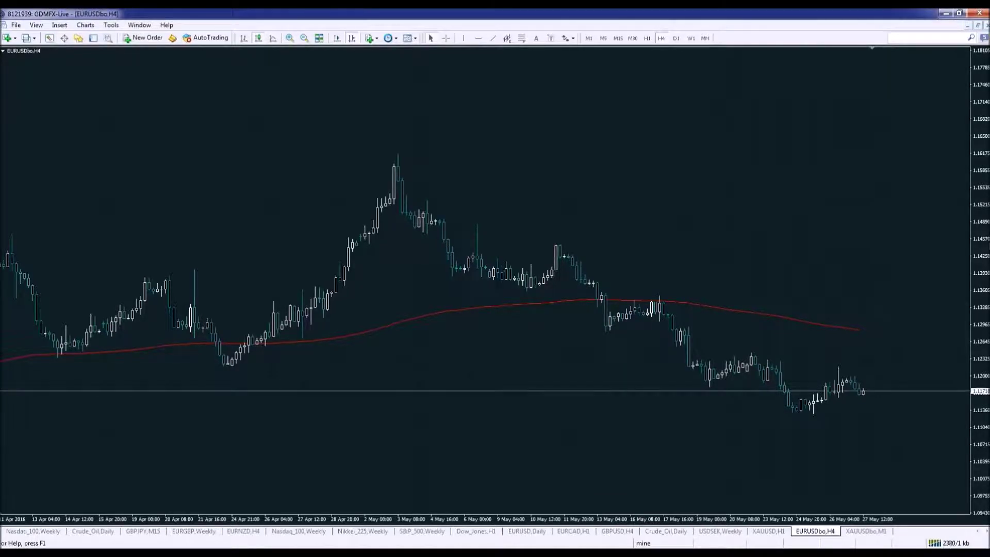
click(369, 38)
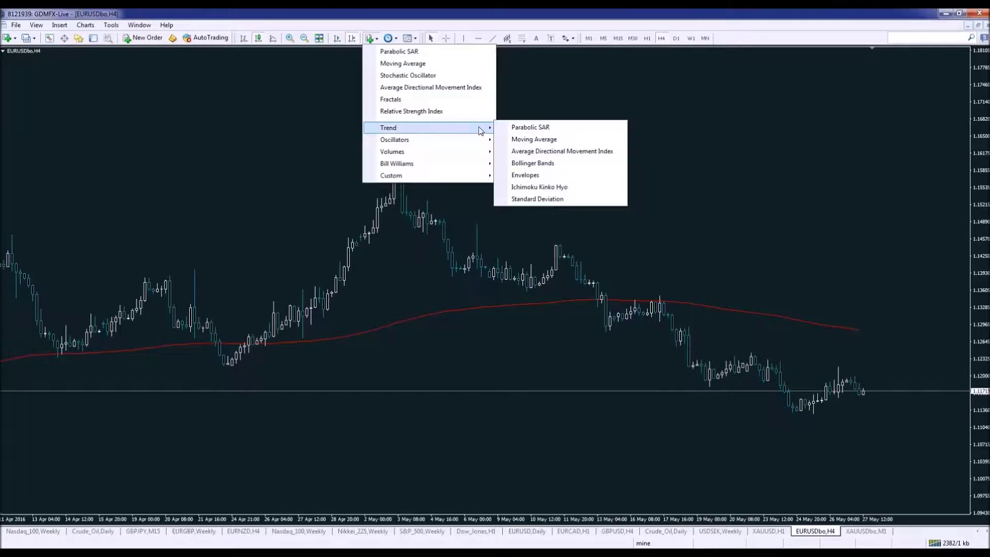
mouse_move(482, 162)
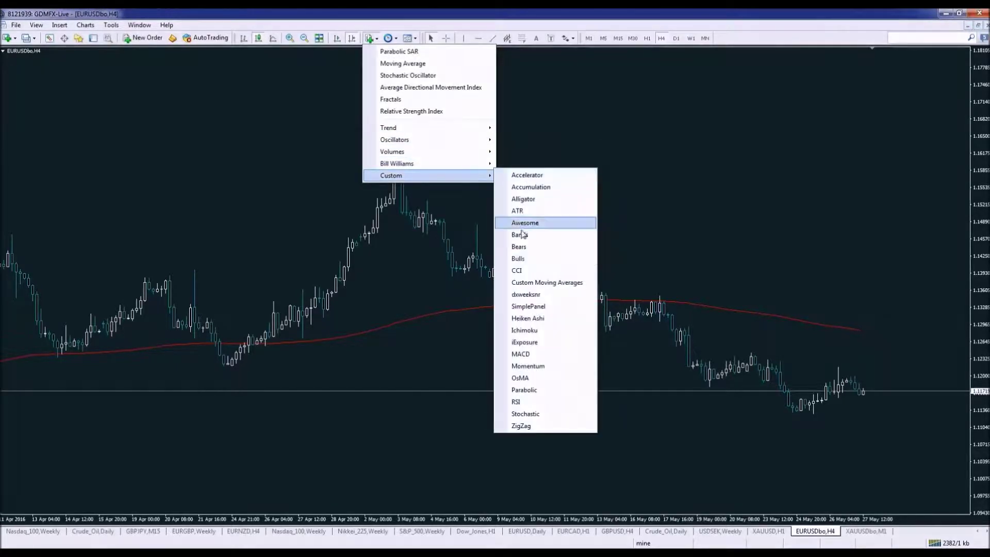
click(528, 271)
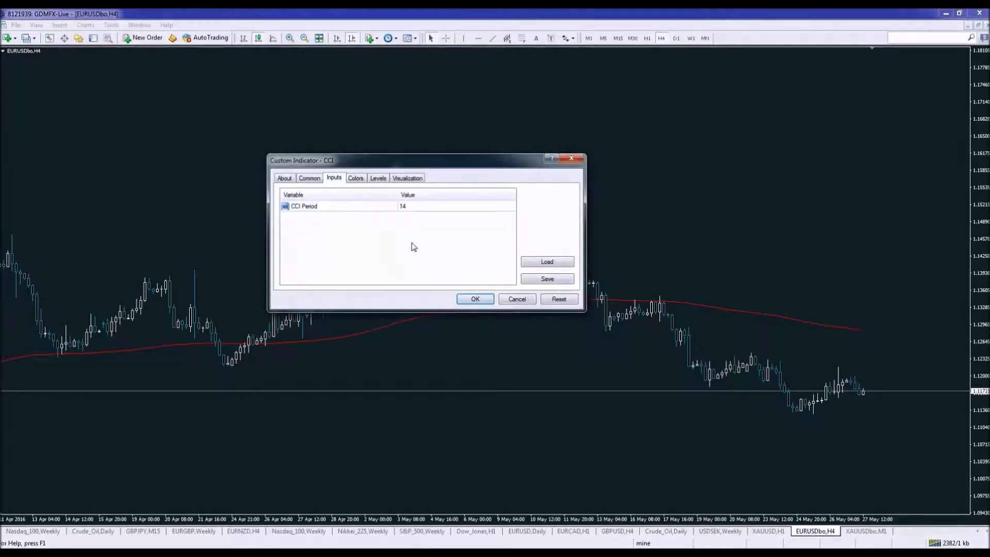
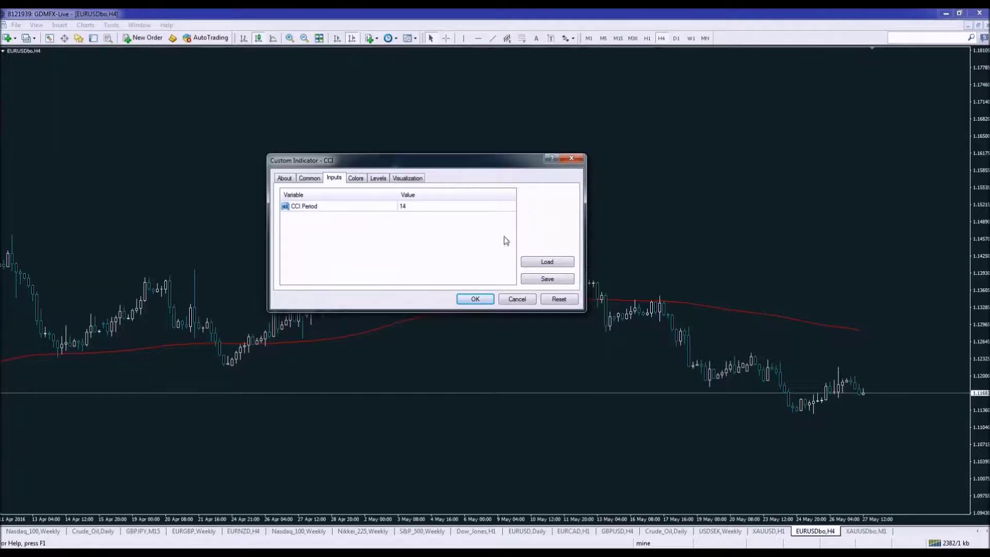
click(629, 139)
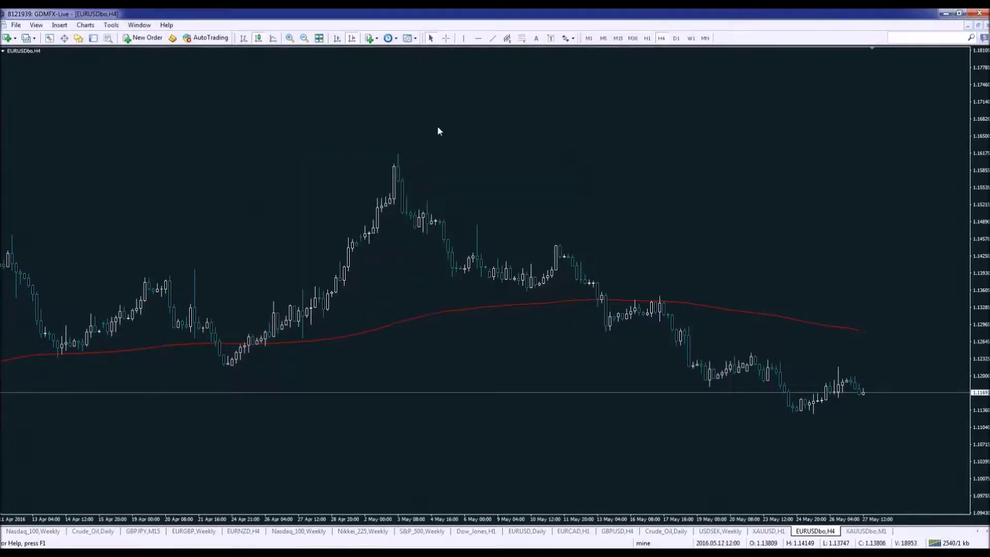
Add the custom CCI indicator with a period of 14 to the H4 chart.
click(370, 38)
mouse_move(431, 175)
click(529, 271)
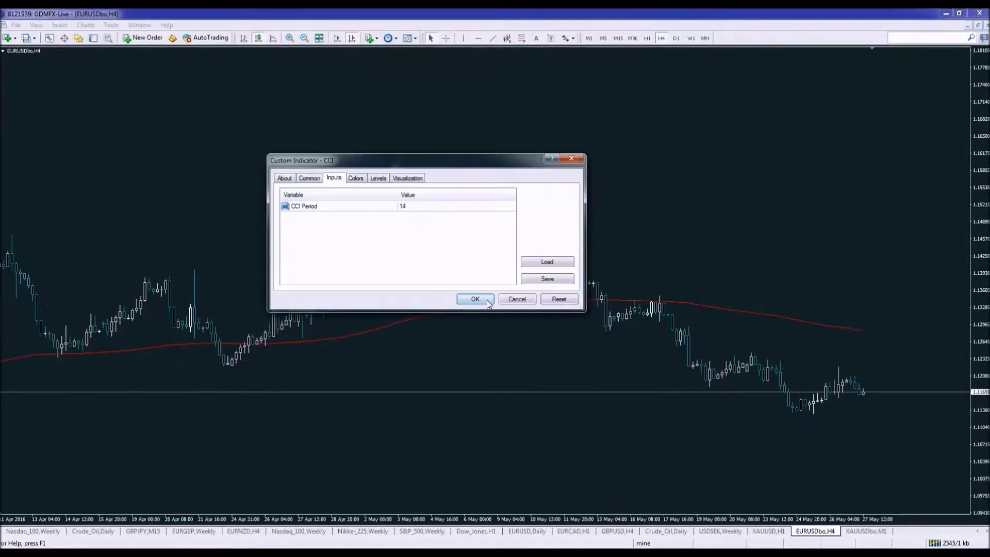
click(470, 298)
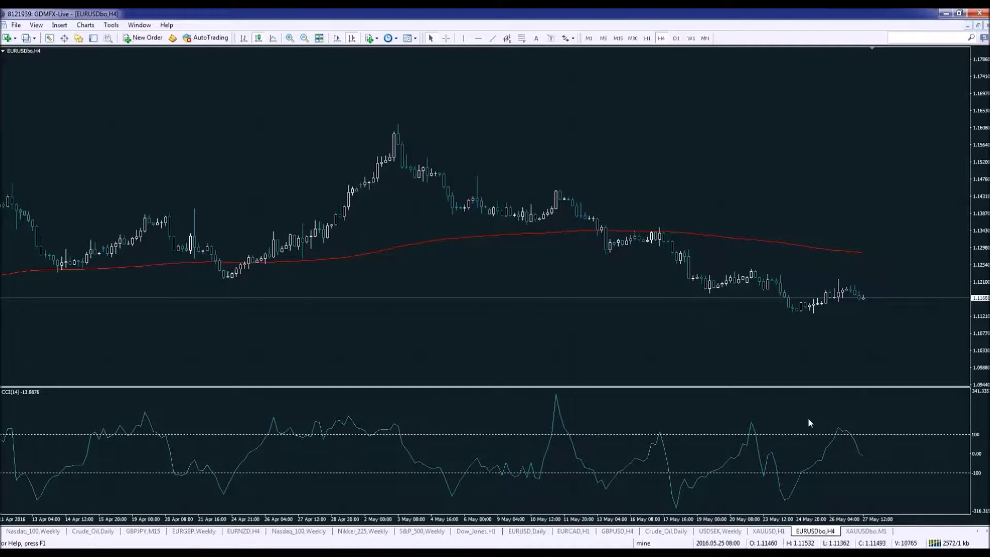
Switch to the Weekly timeframe and measure the distance from the March 2015 low to the late November 2015 low.
click(690, 39)
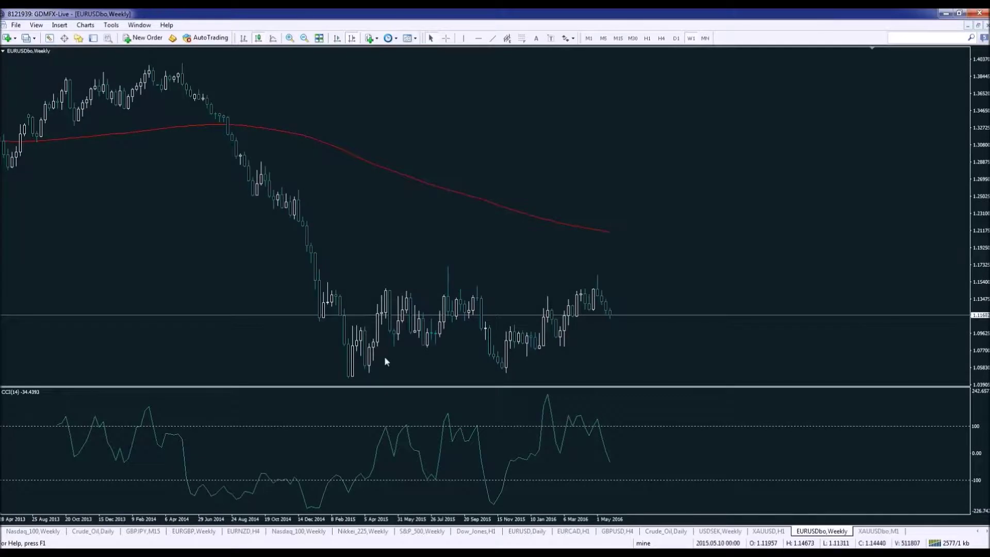
middle_click(370, 360)
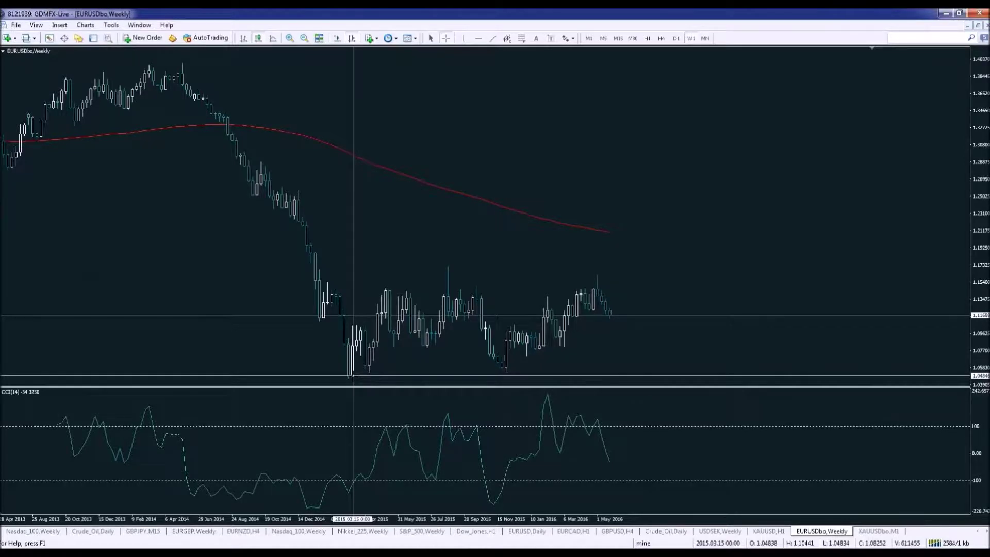
drag(352, 375, 507, 367)
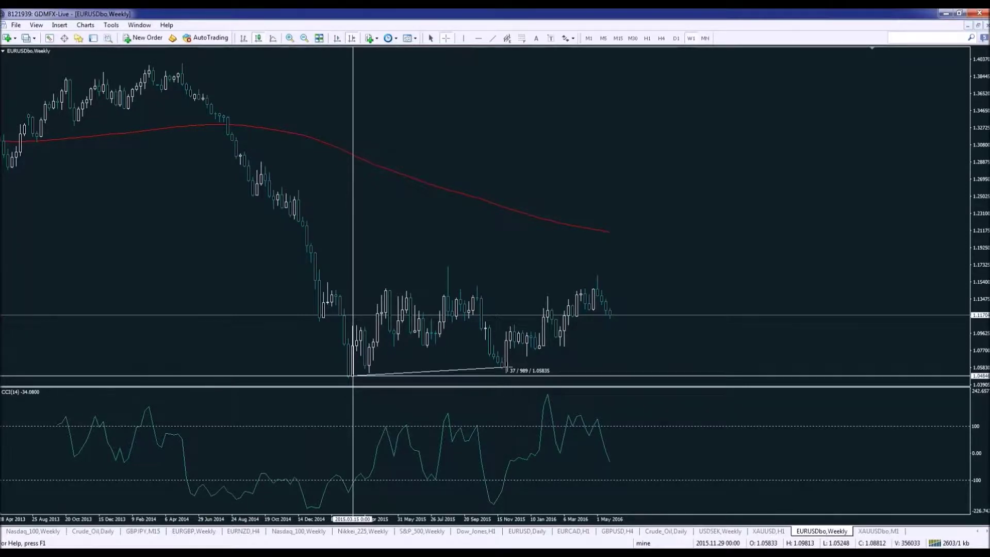
mouse_move(508, 367)
mouse_down()
mouse_move(547, 374)
mouse_move(507, 366)
mouse_up()
drag(507, 368, 507, 367)
drag(352, 375, 351, 377)
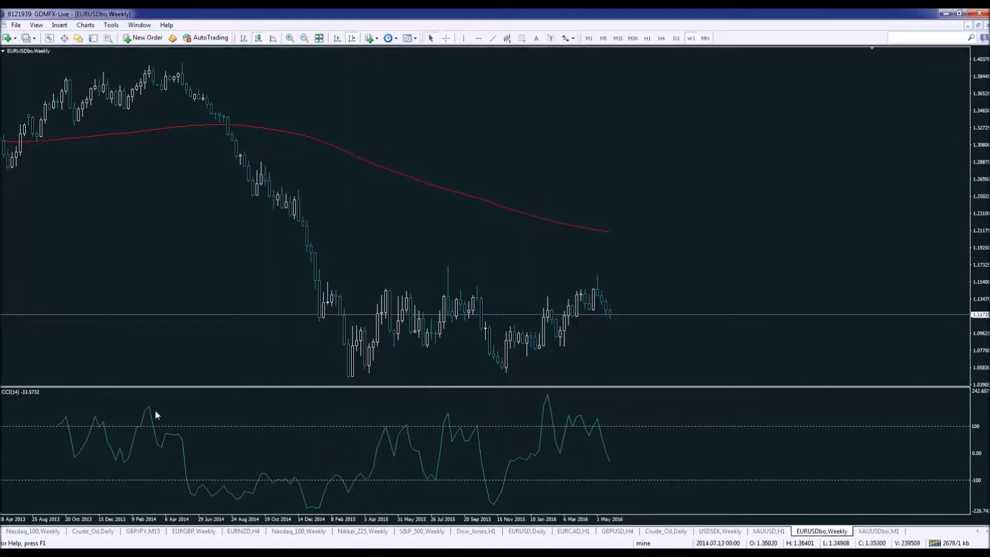
Return the chart to the H4 timeframe and set the CCI period to 62.
right_click(64, 423)
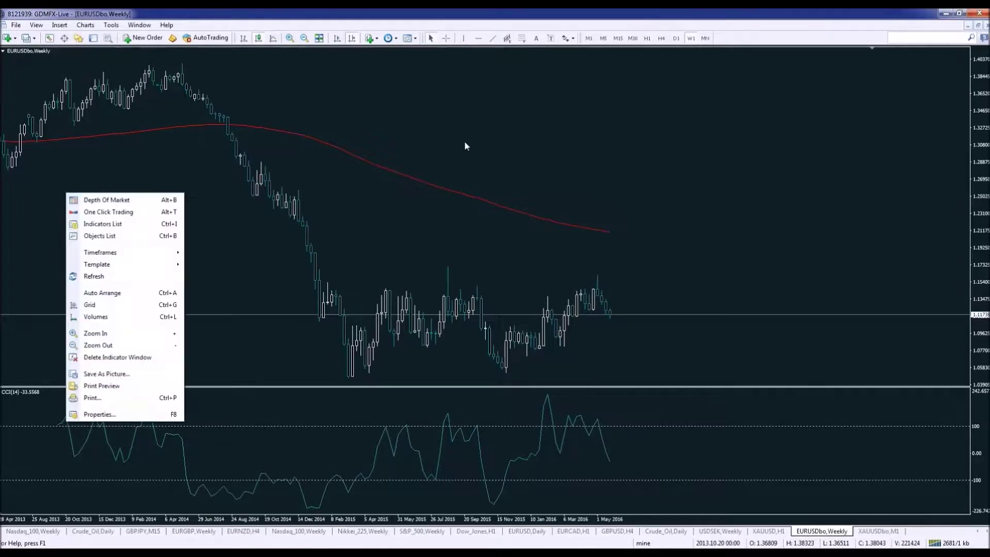
key(Escape)
click(661, 38)
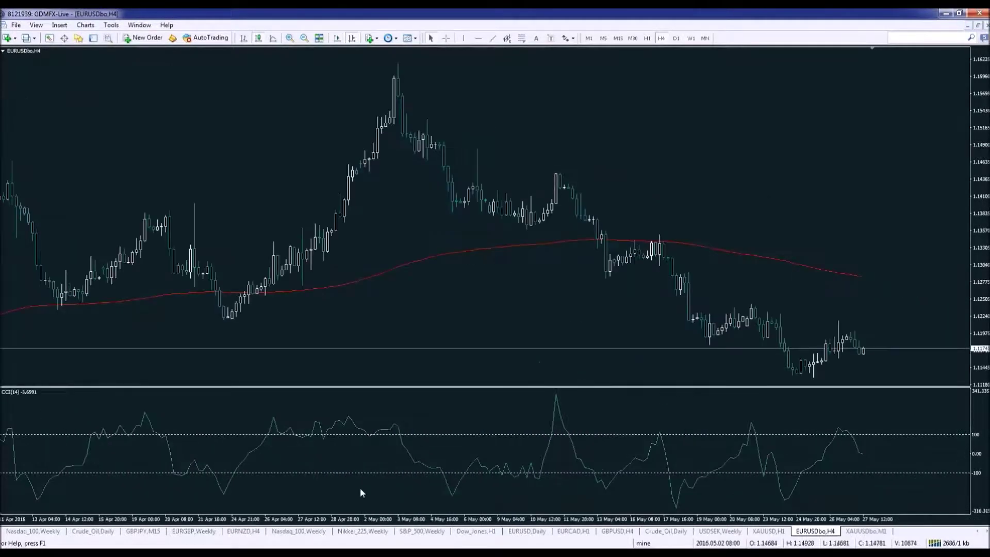
right_click(255, 450)
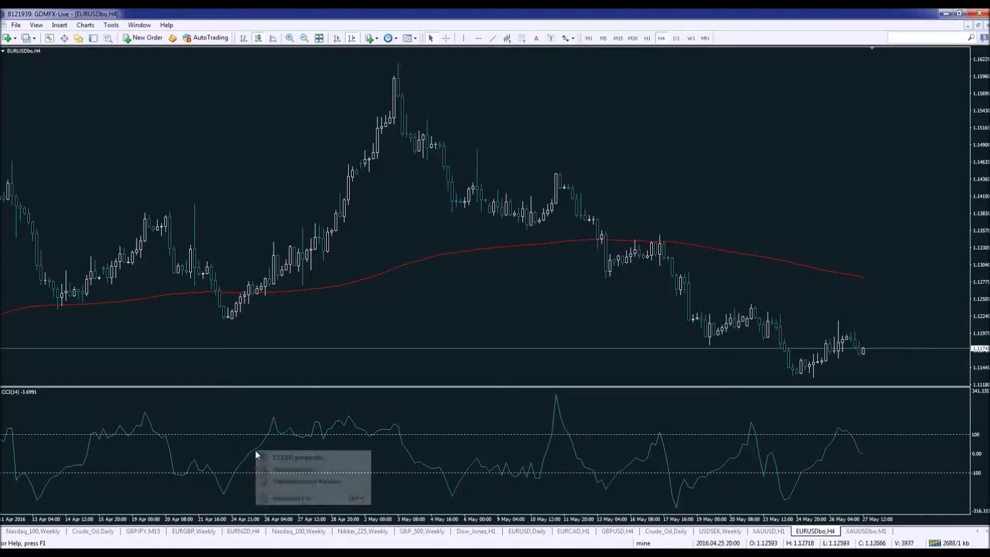
click(289, 458)
click(416, 206)
click(416, 207)
text(62)
key(Return)
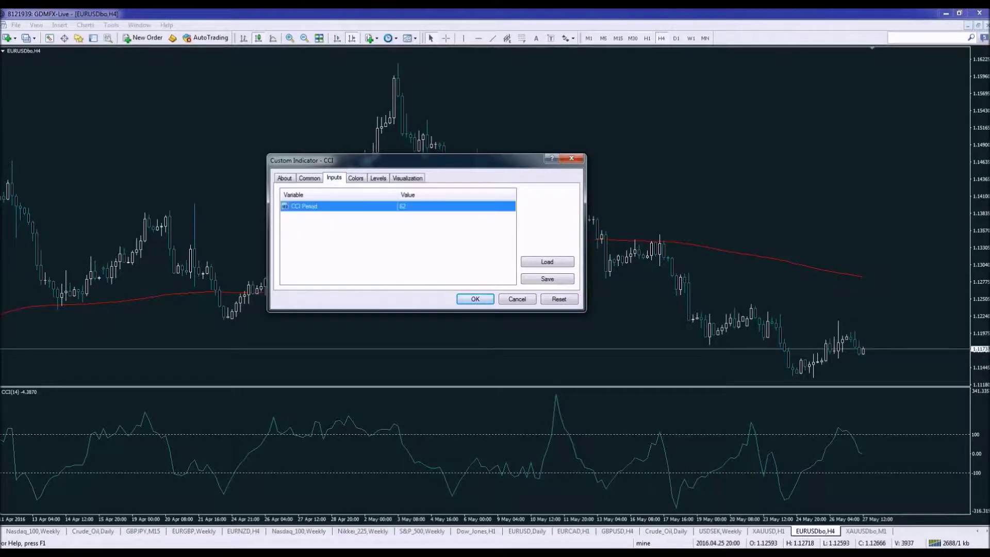
click(467, 298)
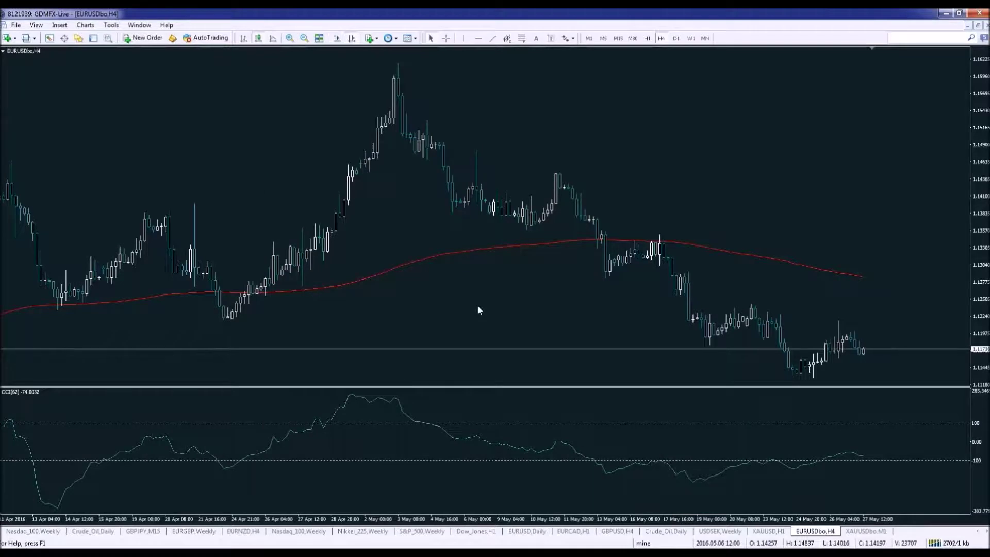
Draw a falling trendline along the two CCI peaks around 29 April and 3 May.
middle_click(354, 398)
middle_click(355, 361)
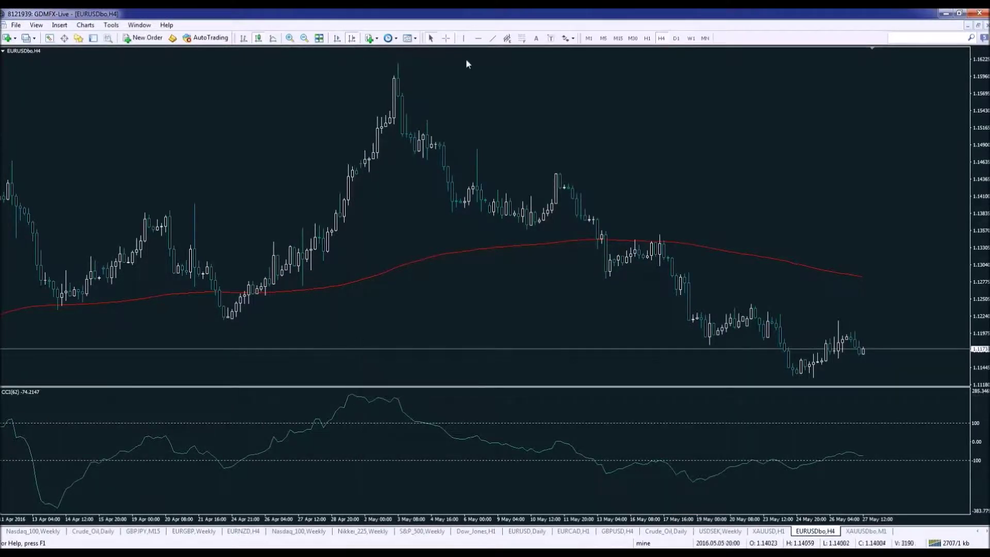
click(494, 39)
drag(351, 394, 415, 399)
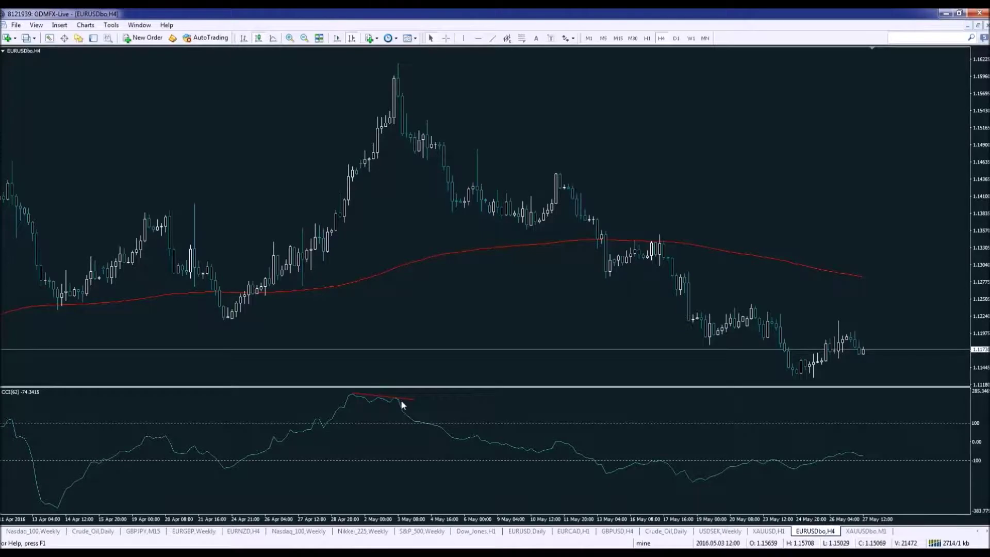
Inspect where the CCI crosses the 100 and -100 levels between 3 May and 26 May using the crosshair.
middle_click(396, 402)
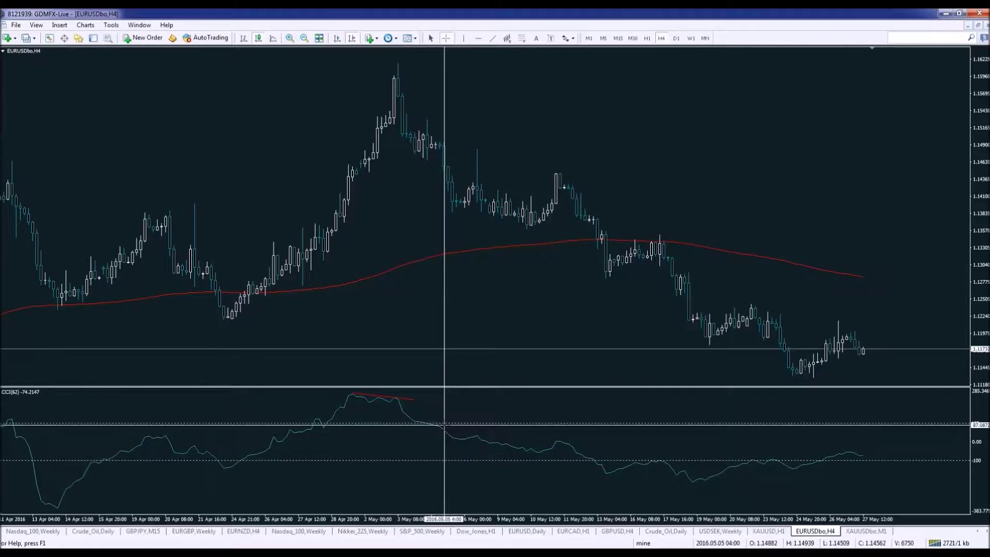
mouse_move(433, 424)
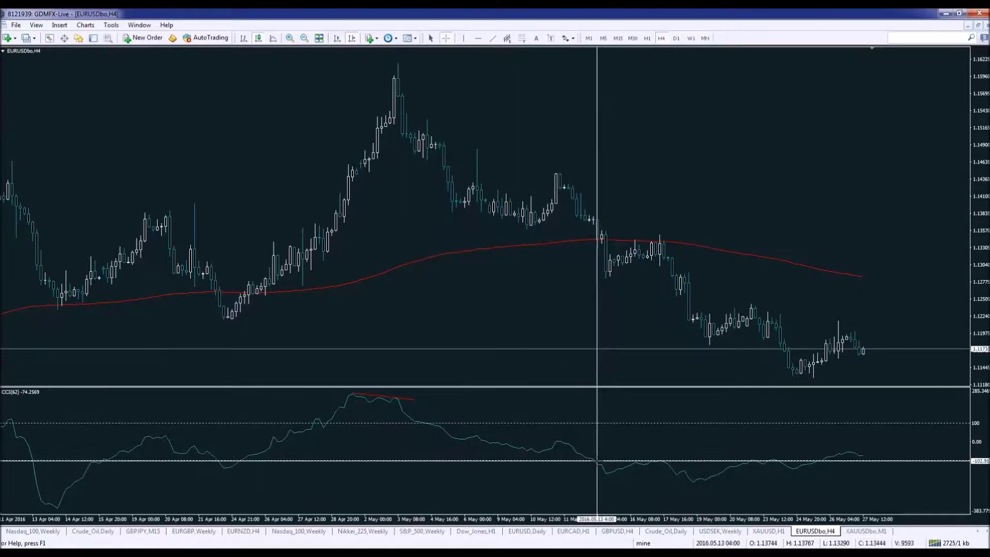
mouse_move(593, 458)
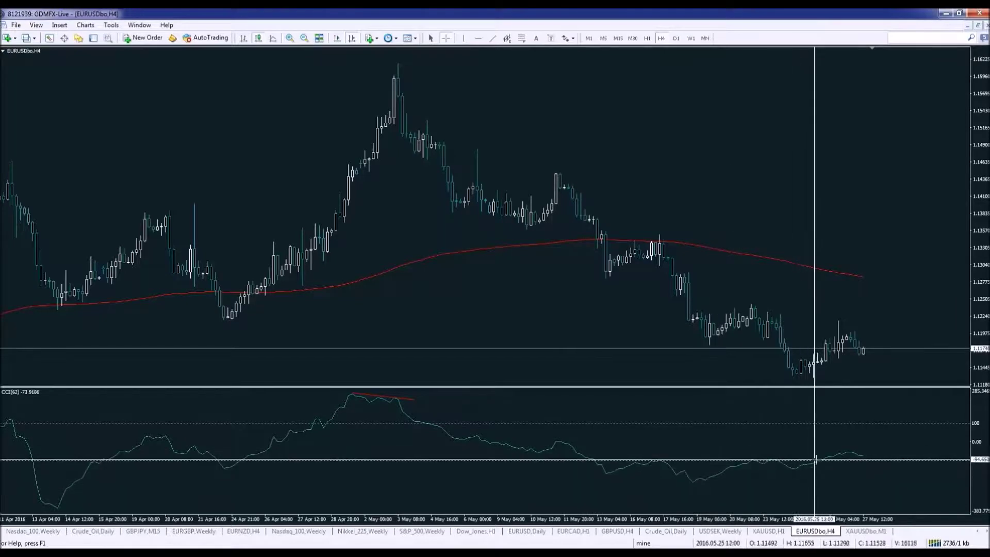
mouse_move(825, 458)
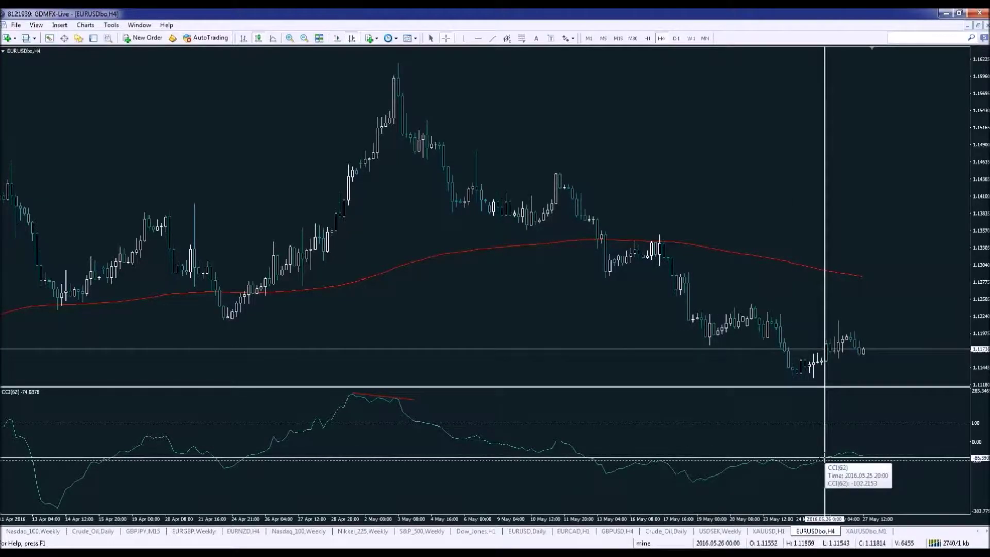
click(825, 458)
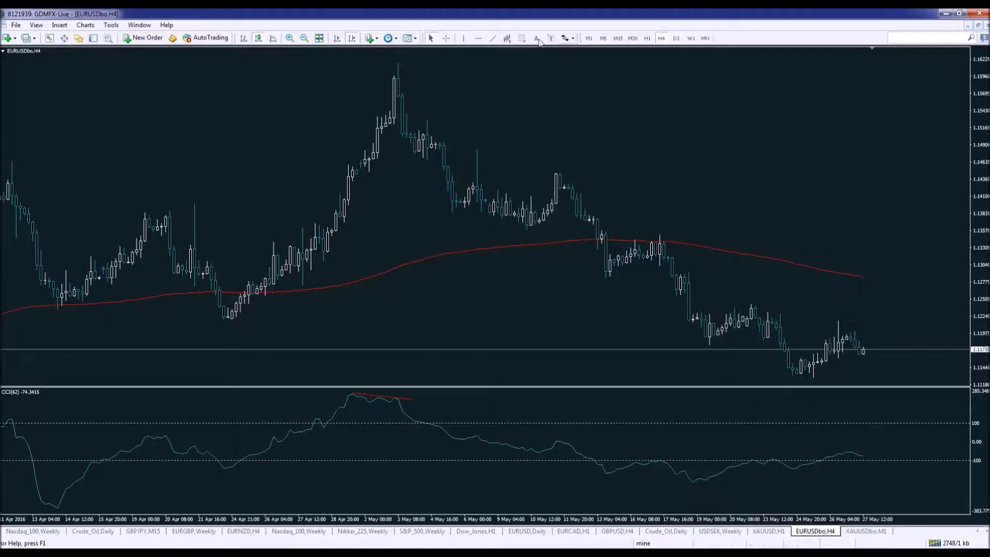
Draw a descending price trendline from the 3 May peak through the mid-May highs and a rising trendline along the CCI lows of 18 and 24 May.
click(492, 38)
drag(400, 77, 881, 378)
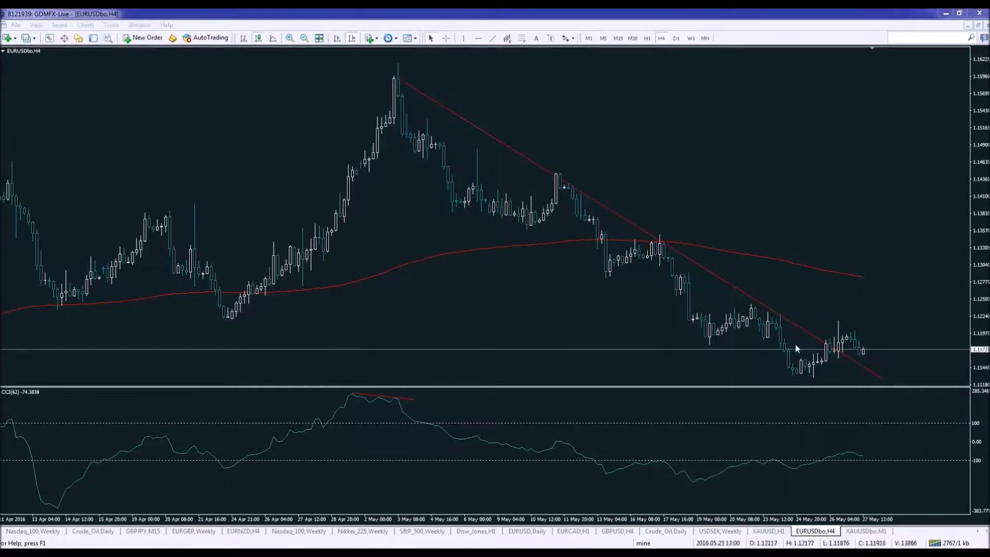
middle_click(731, 484)
middle_click(729, 479)
click(491, 41)
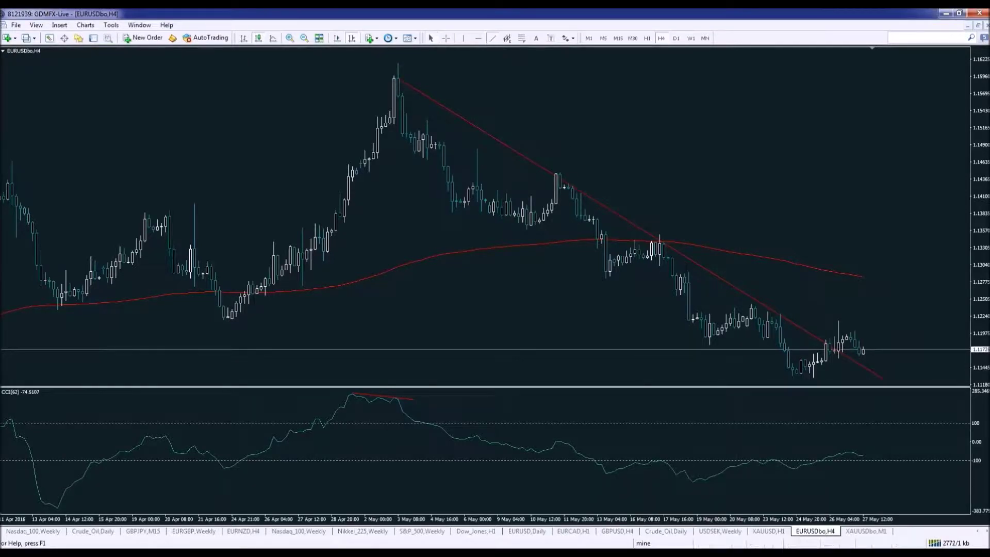
drag(768, 474, 838, 463)
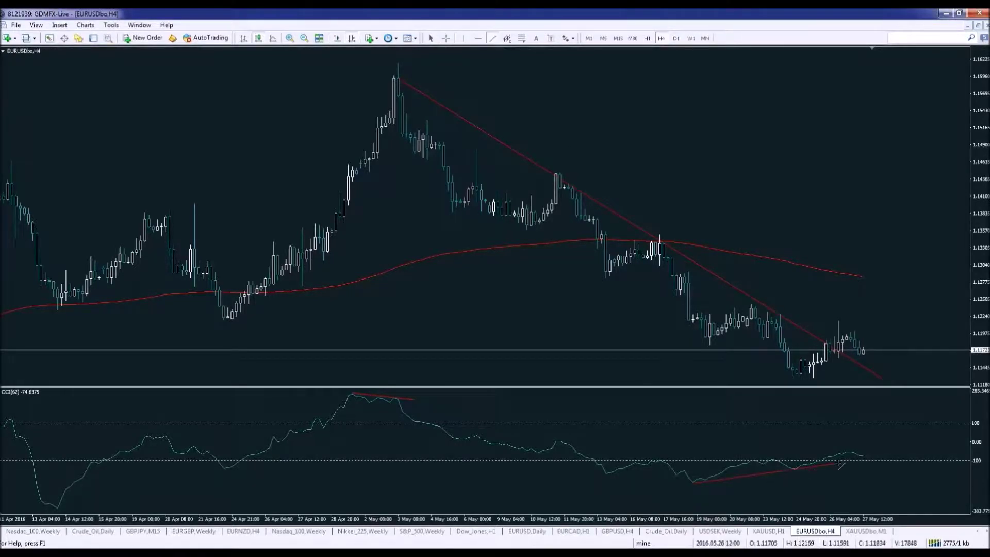
Compare the CCI lows of 19 and 24 May with the price lows and inspect the trendline break around 25 May using the crosshair.
middle_click(794, 468)
middle_click(799, 468)
middle_click(705, 483)
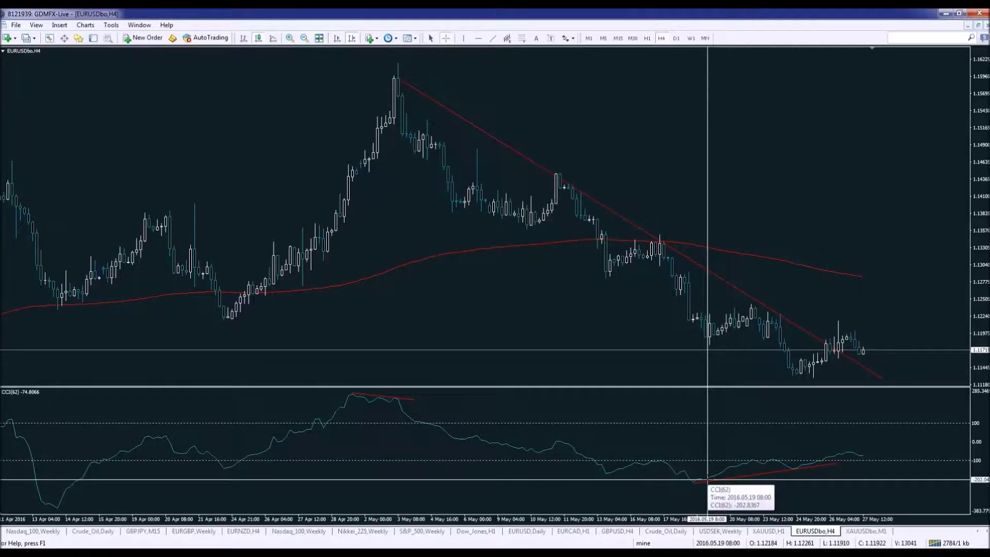
middle_click(708, 480)
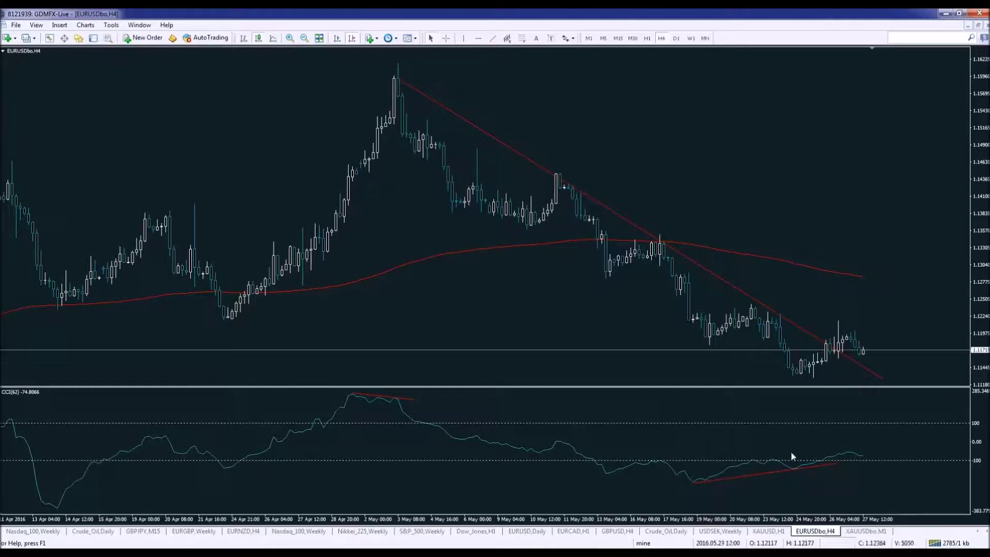
middle_click(794, 468)
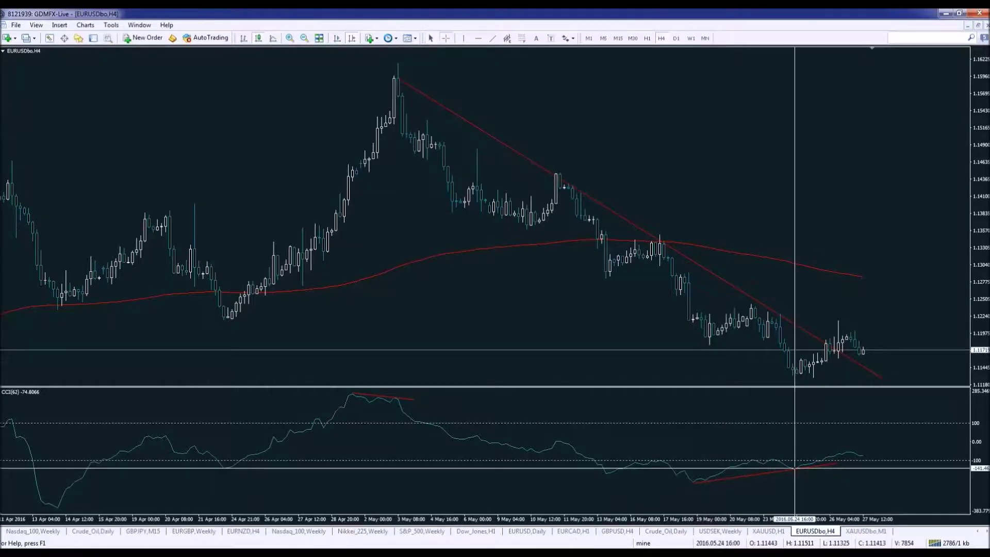
mouse_move(796, 372)
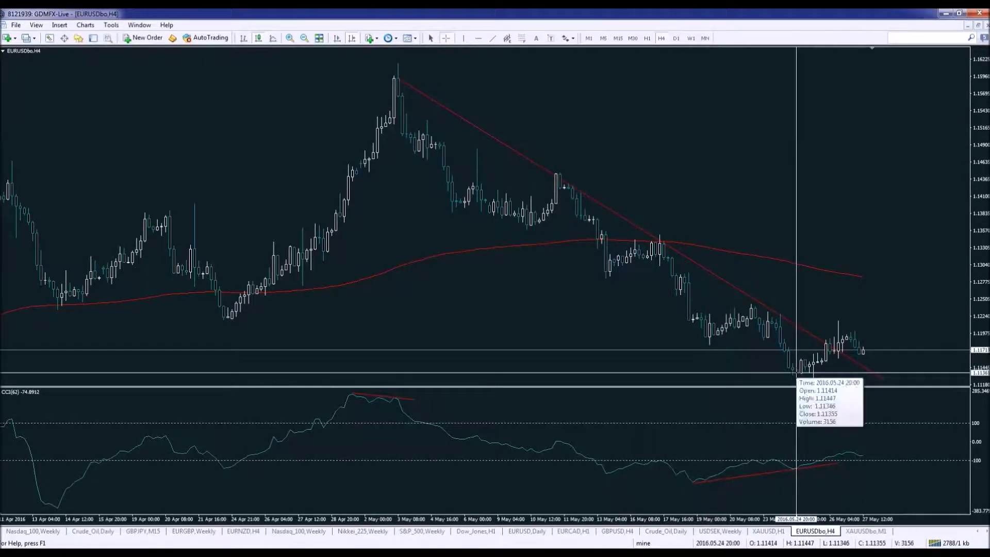
middle_click(837, 349)
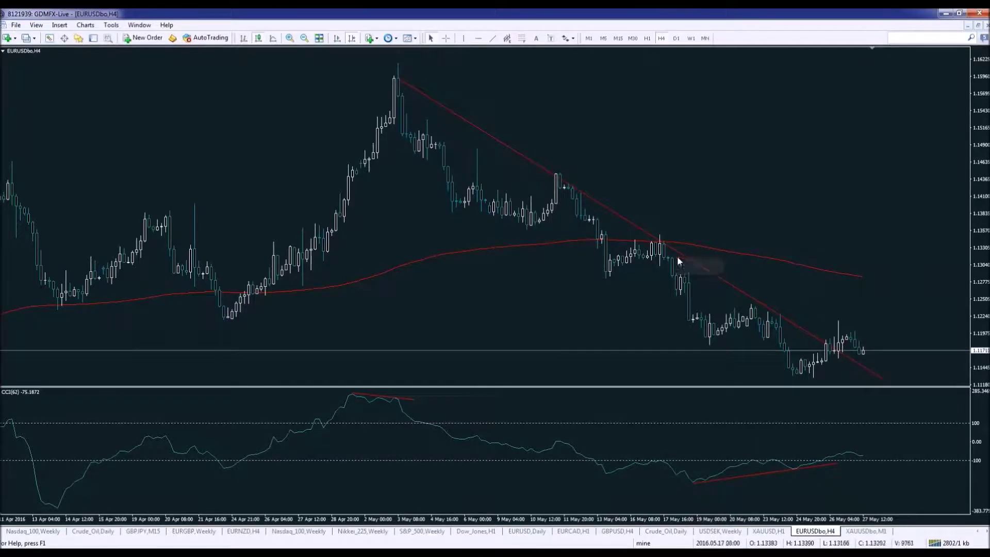
middle_click(839, 348)
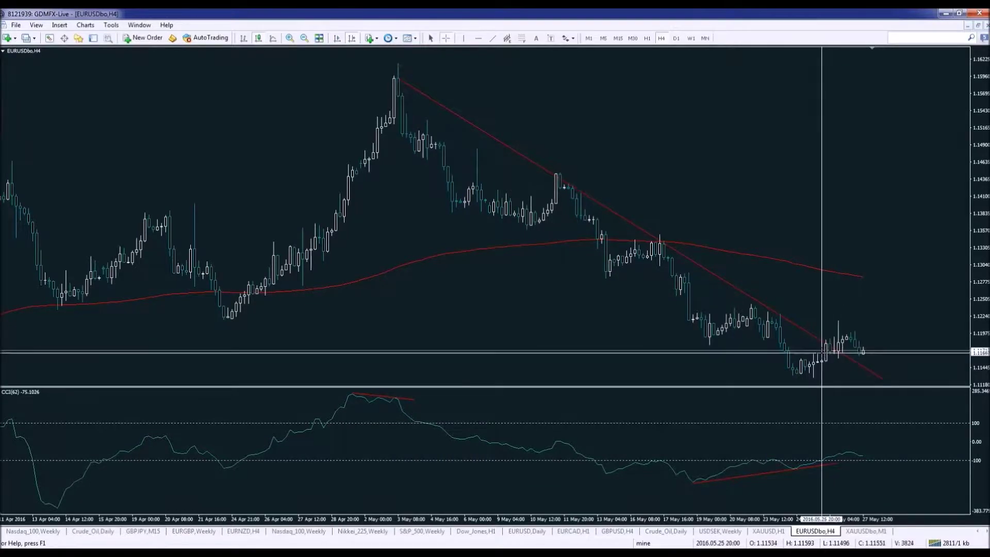
mouse_move(824, 458)
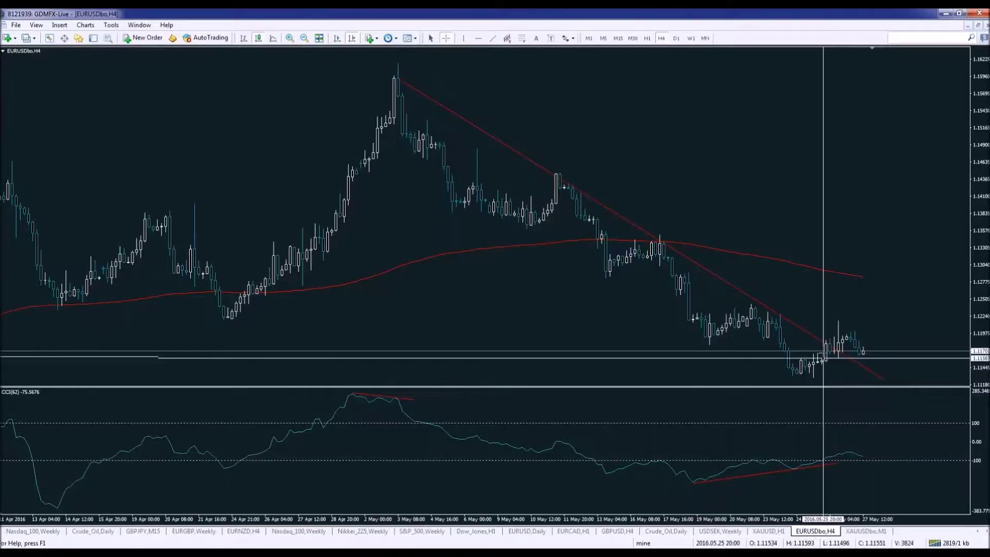
Inspect the break of the descending price trendline around 25 and 26 May on the H4 chart using the crosshair.
mouse_move(826, 344)
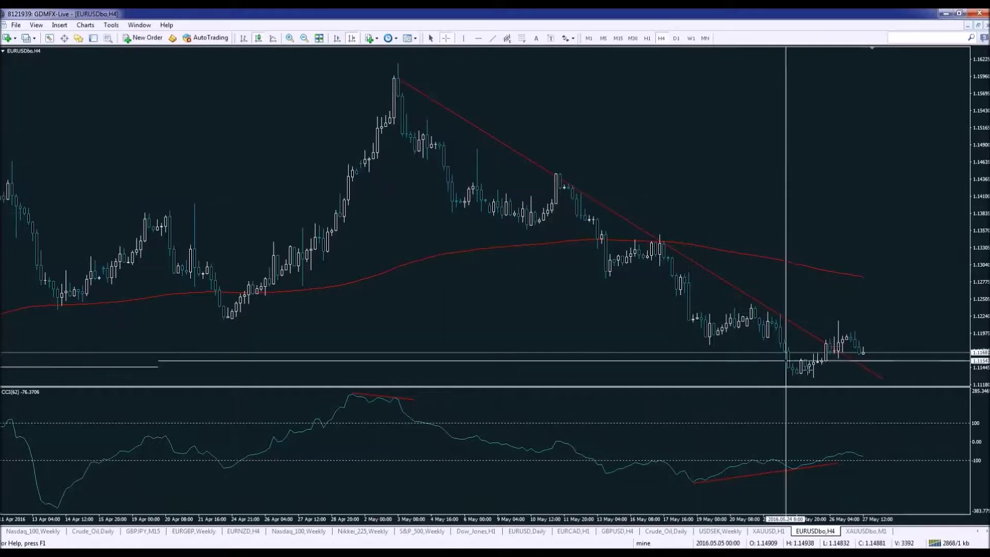
click(841, 376)
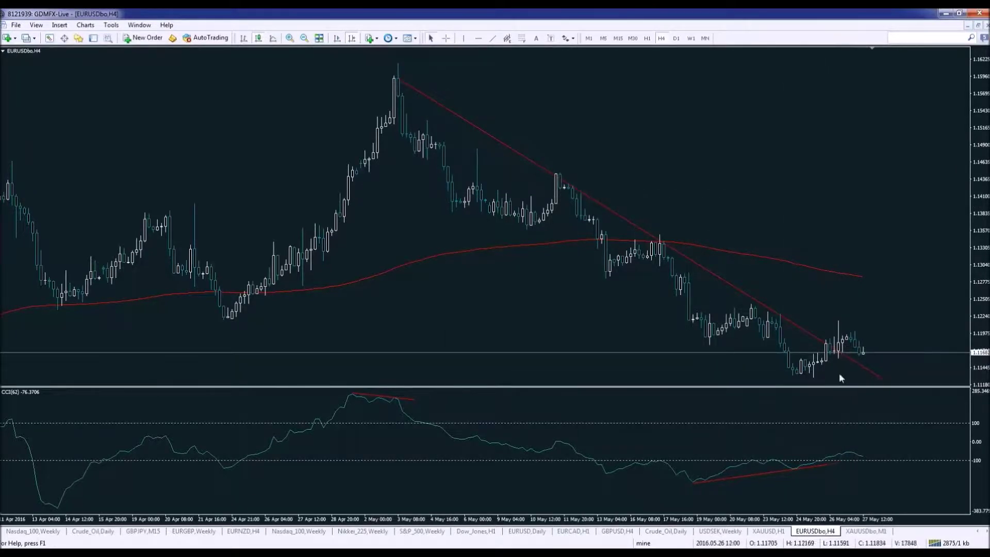
drag(980, 185, 979, 194)
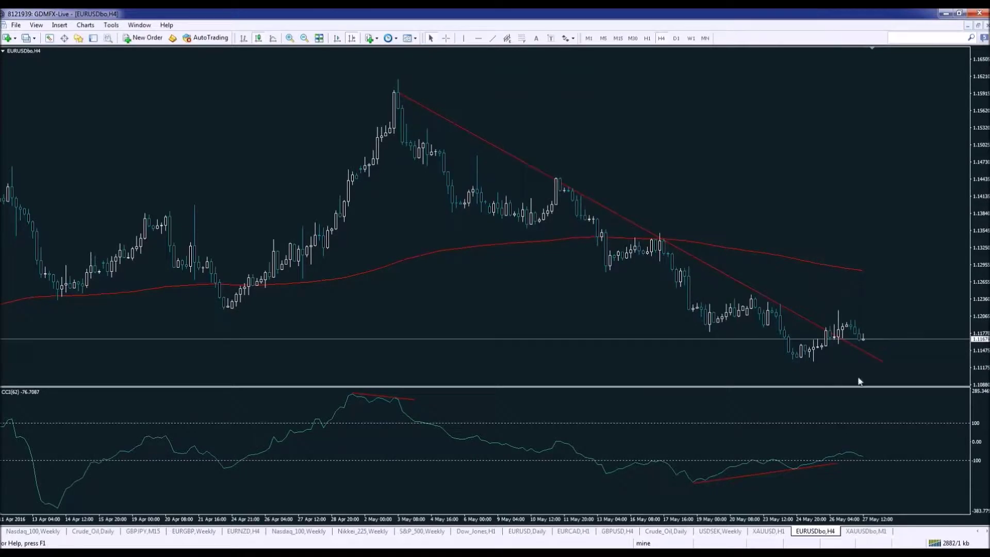
middle_click(838, 336)
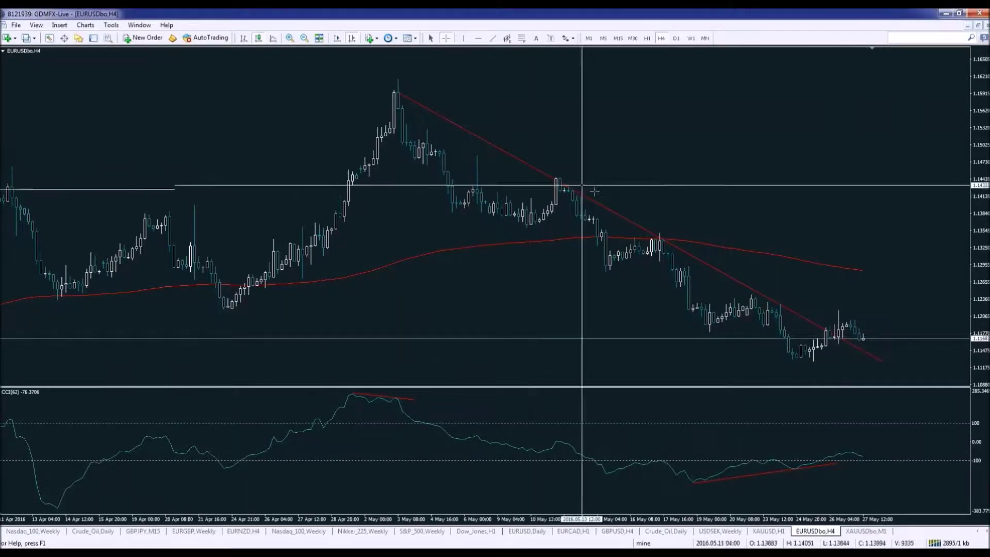
mouse_move(839, 328)
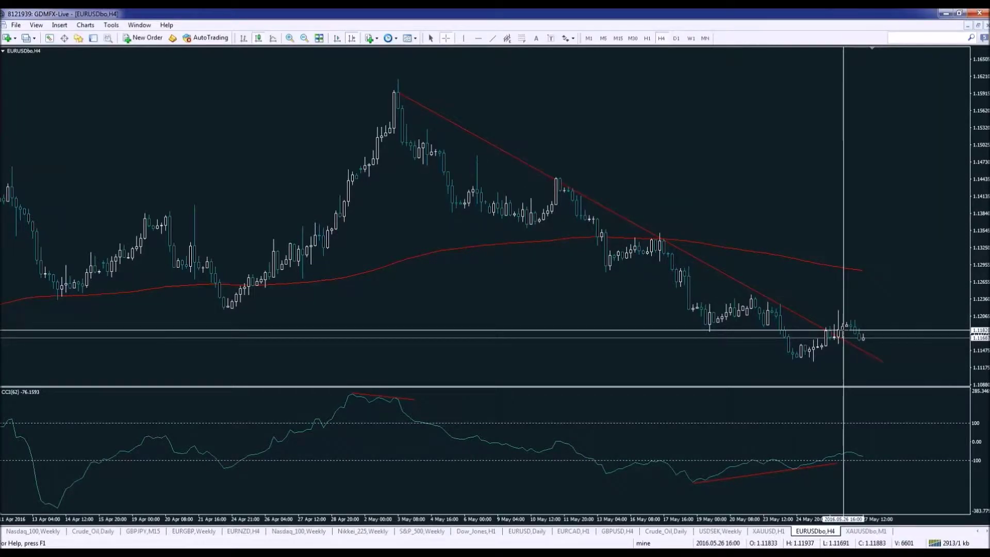
Switch the chart to M15 and inspect the 26 May 12:30 candle near the descending trendline with the crosshair.
click(618, 38)
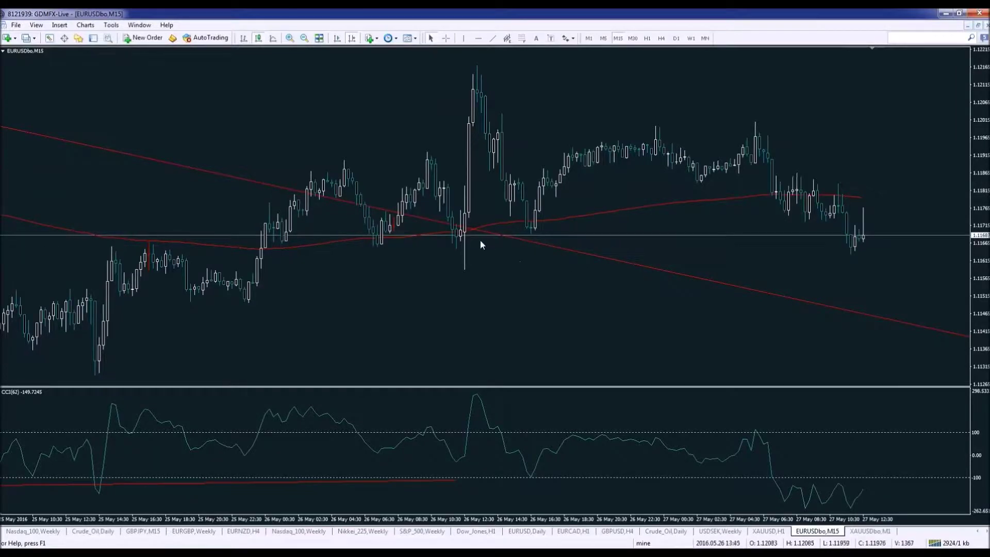
middle_click(463, 228)
mouse_move(466, 213)
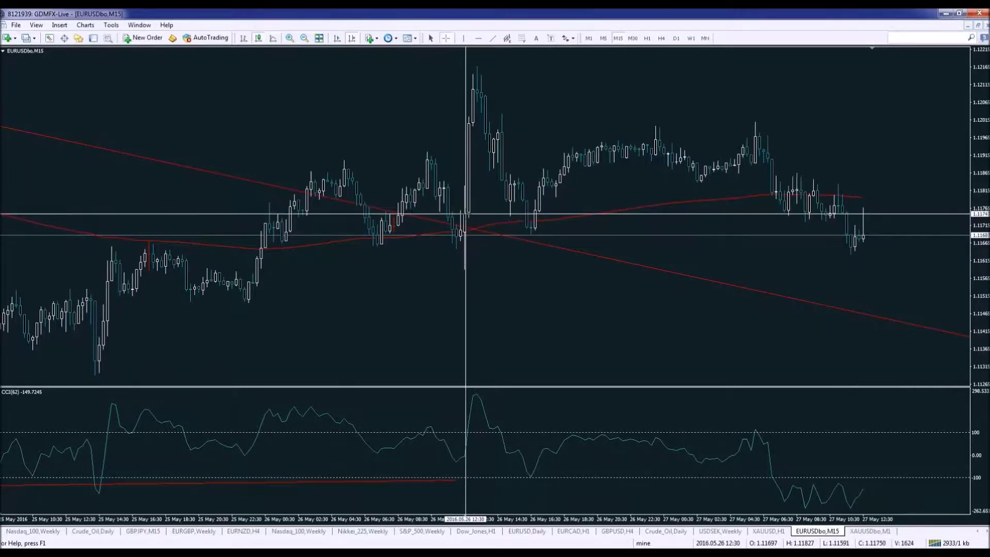
key(Escape)
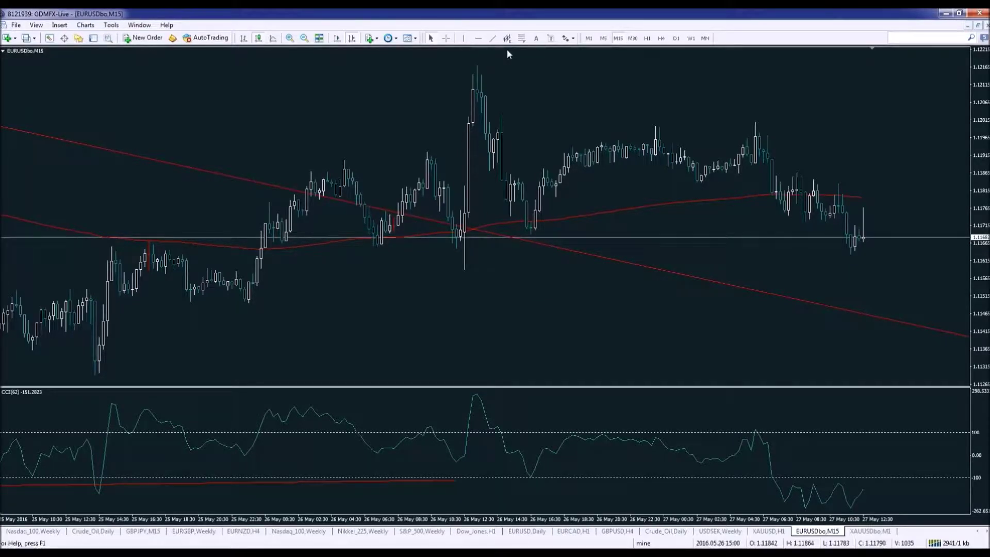
Return to the H4 timeframe and mark the trendline breakout candle of 26 May 12:00 with a vertical line.
click(661, 38)
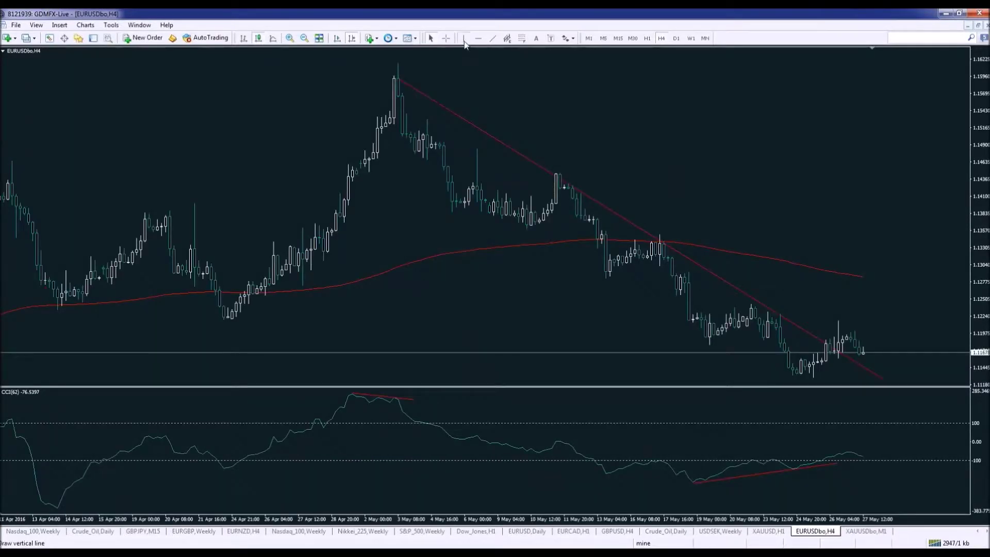
click(840, 351)
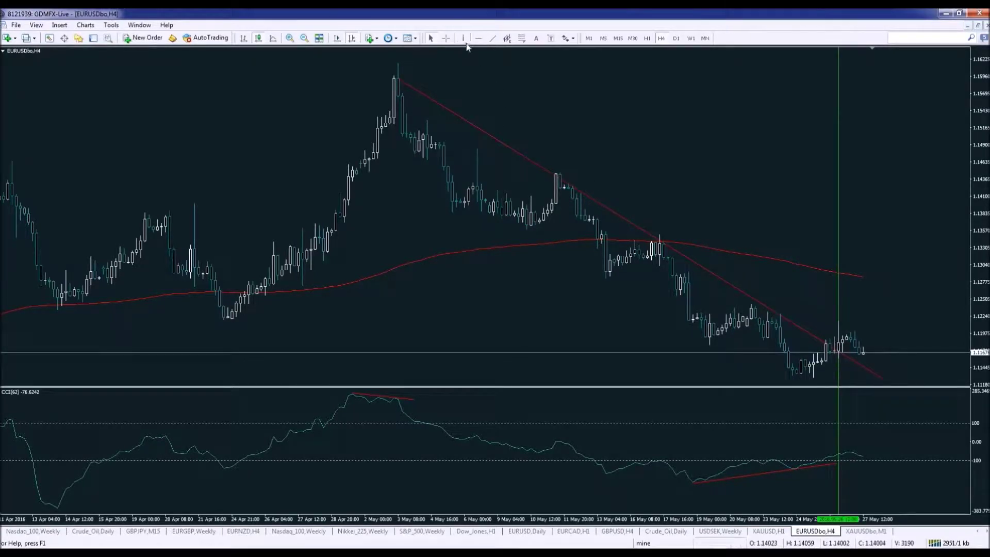
On the M15 chart, measure the price rise from the trendline crossing at the vertical line to the 26 May 12:45 candle.
click(618, 39)
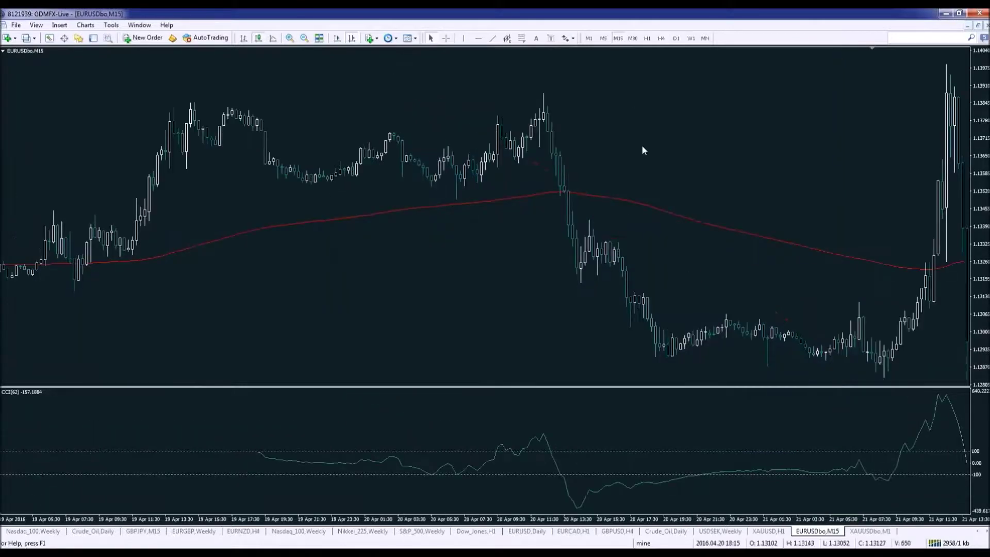
middle_click(561, 237)
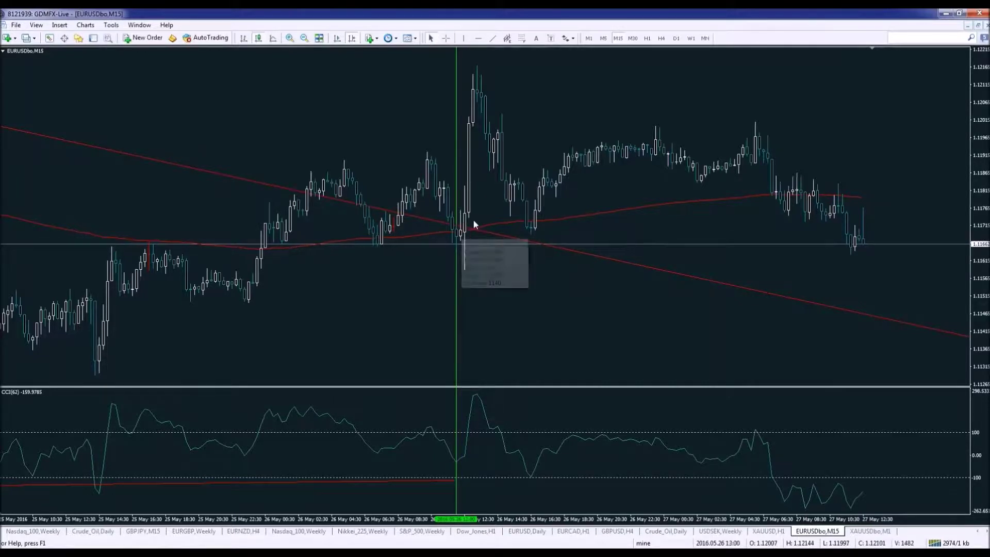
middle_click(457, 223)
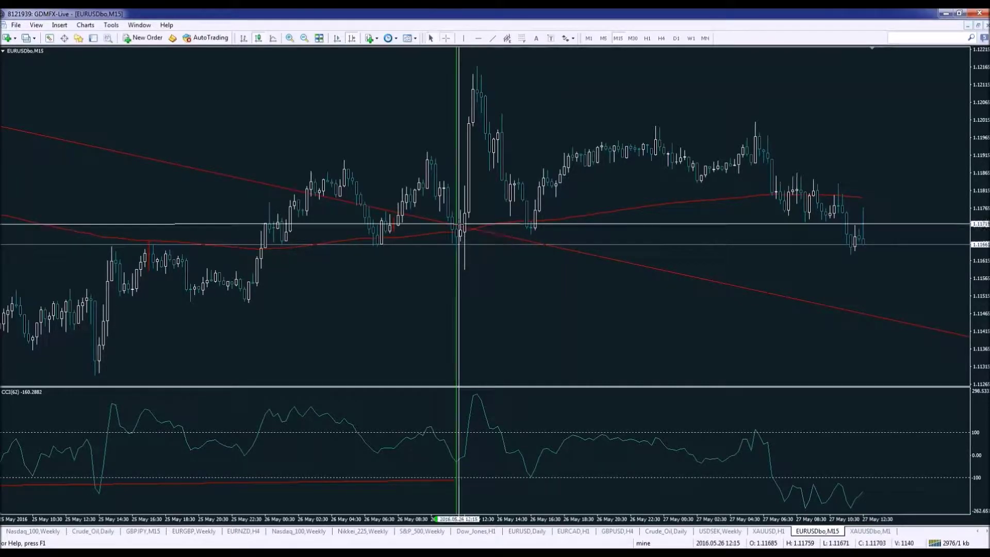
mouse_move(460, 229)
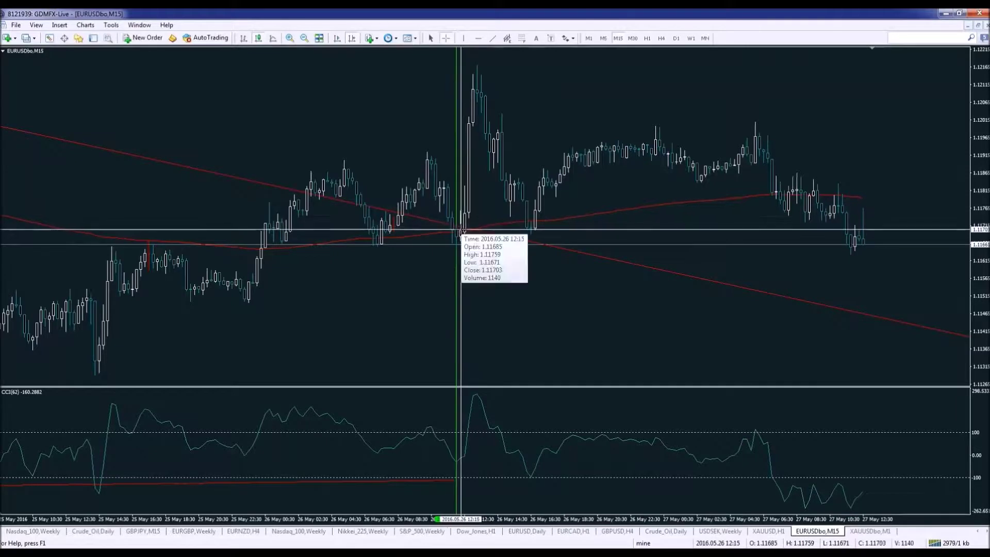
drag(460, 228, 469, 126)
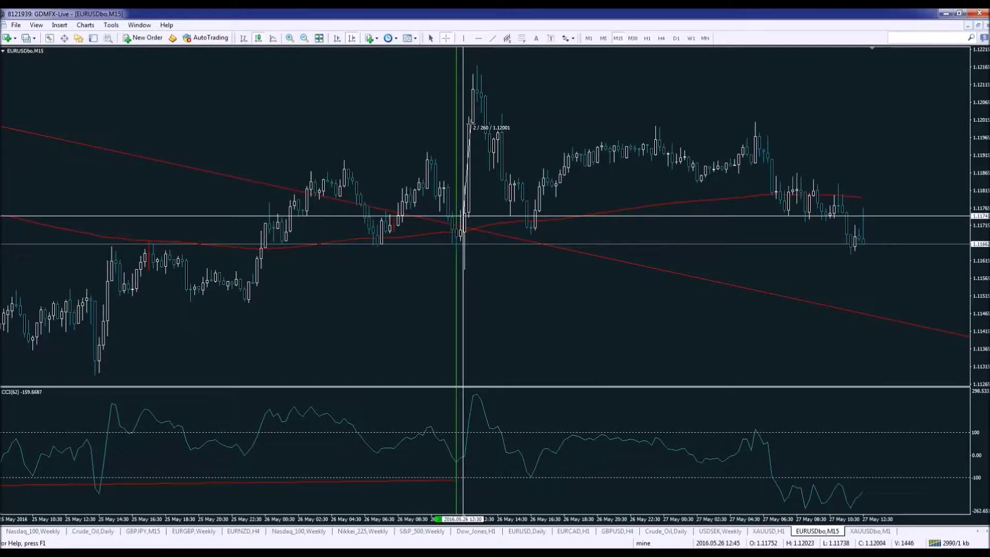
drag(469, 125, 468, 125)
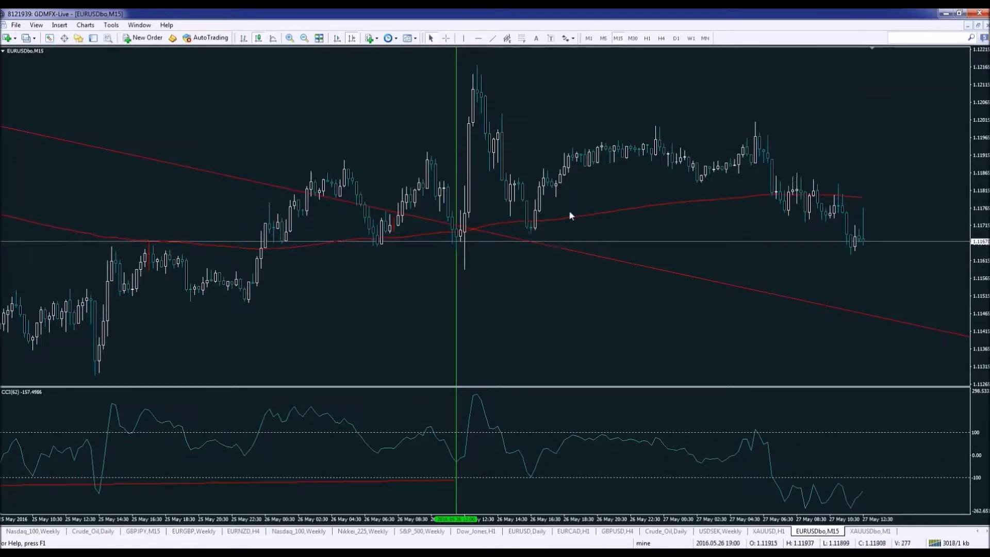
Switch to the M30 timeframe and measure the breakout candle's rise beside the 26 May vertical line.
click(630, 39)
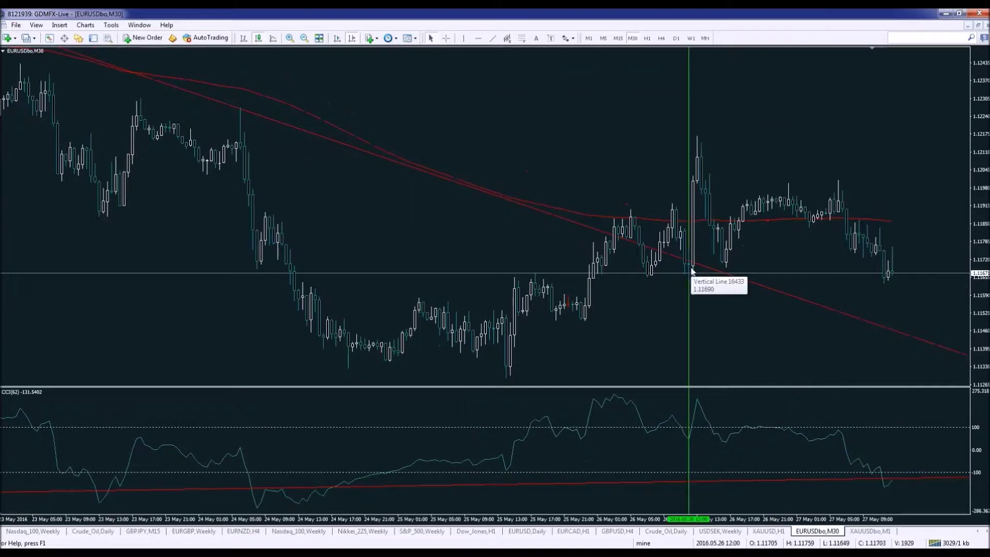
middle_click(692, 266)
mouse_move(692, 265)
mouse_down()
mouse_move(698, 170)
mouse_move(700, 185)
mouse_up()
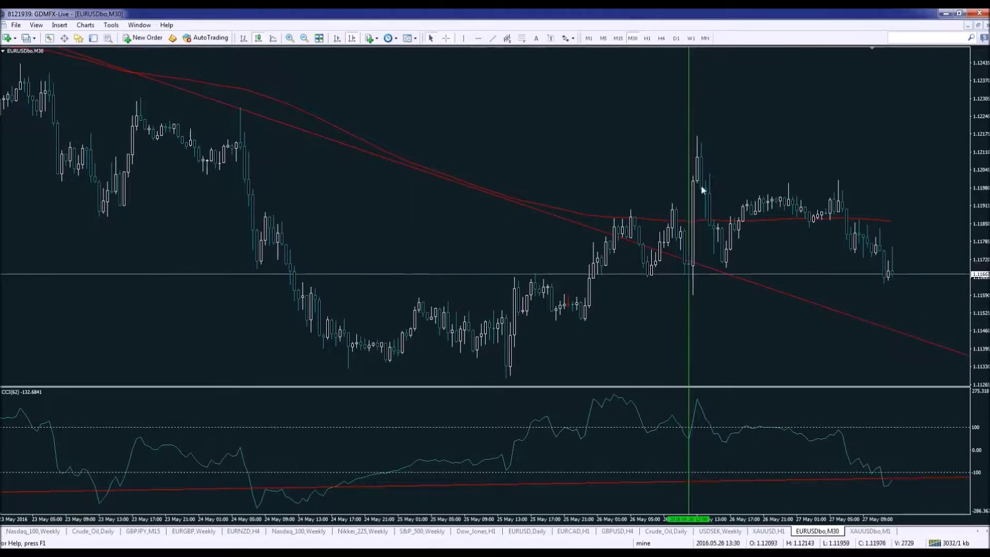
Return to M15, measure the rise at the 26 May vertical line and examine the pullback low around 16:15.
click(618, 38)
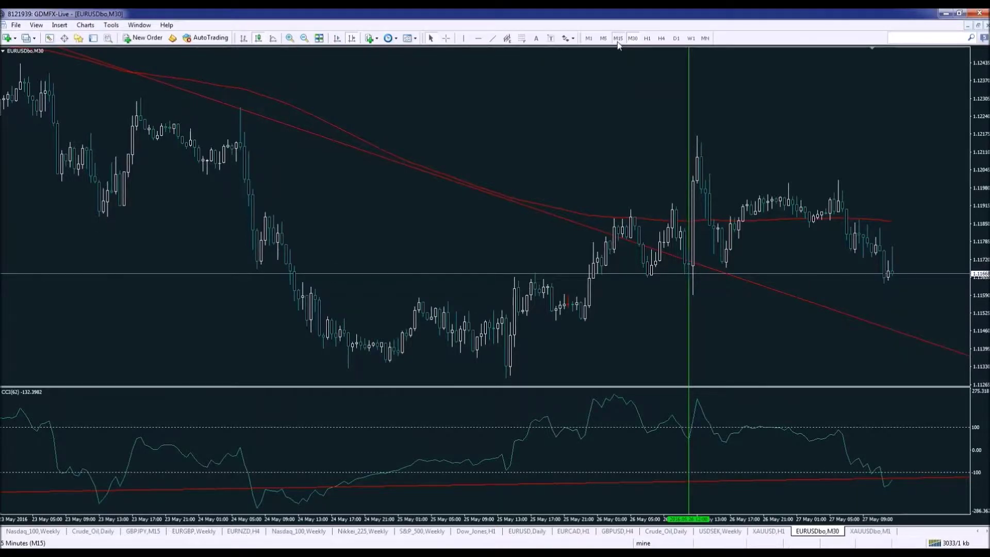
drag(808, 296, 392, 314)
scroll(838, 263, down, 5)
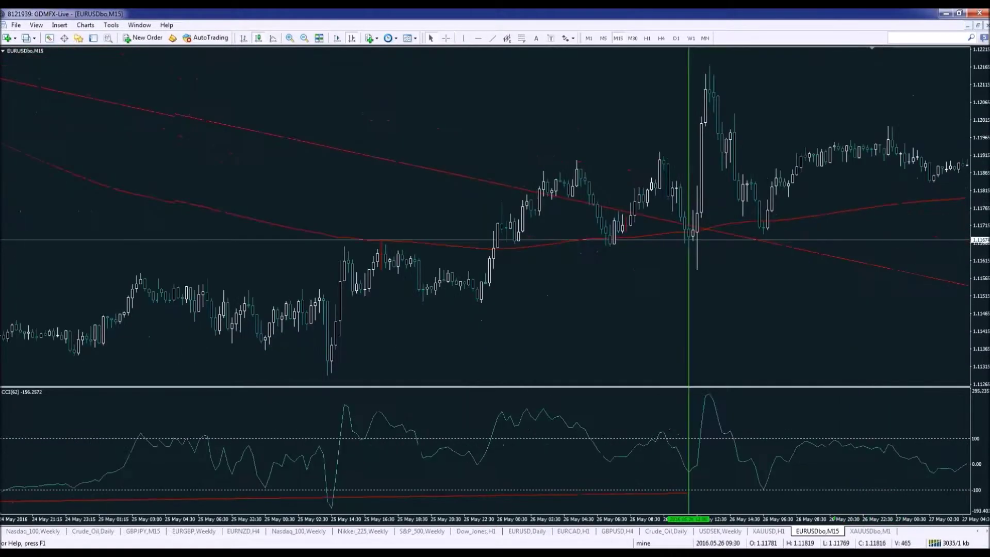
middle_click(686, 213)
drag(686, 213, 689, 122)
mouse_move(688, 124)
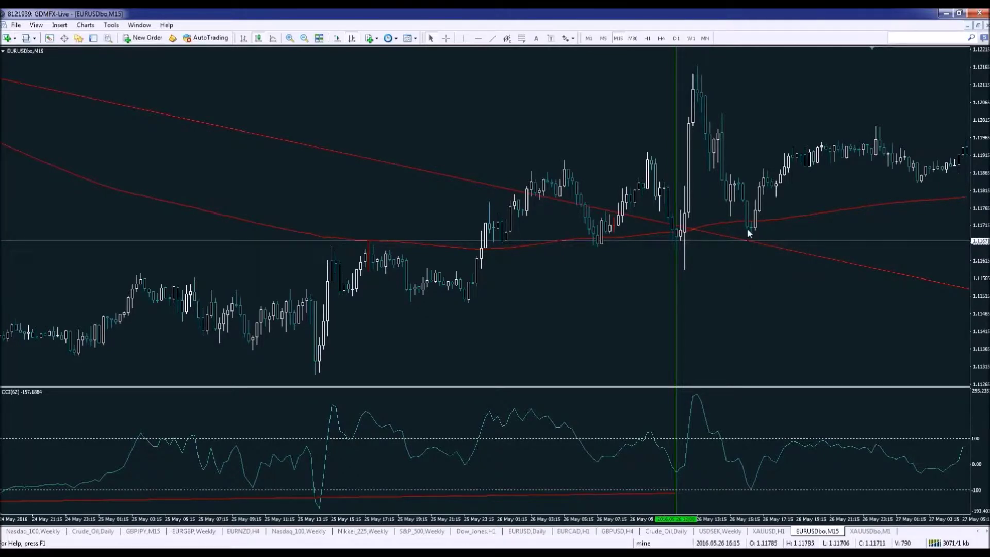
mouse_move(747, 230)
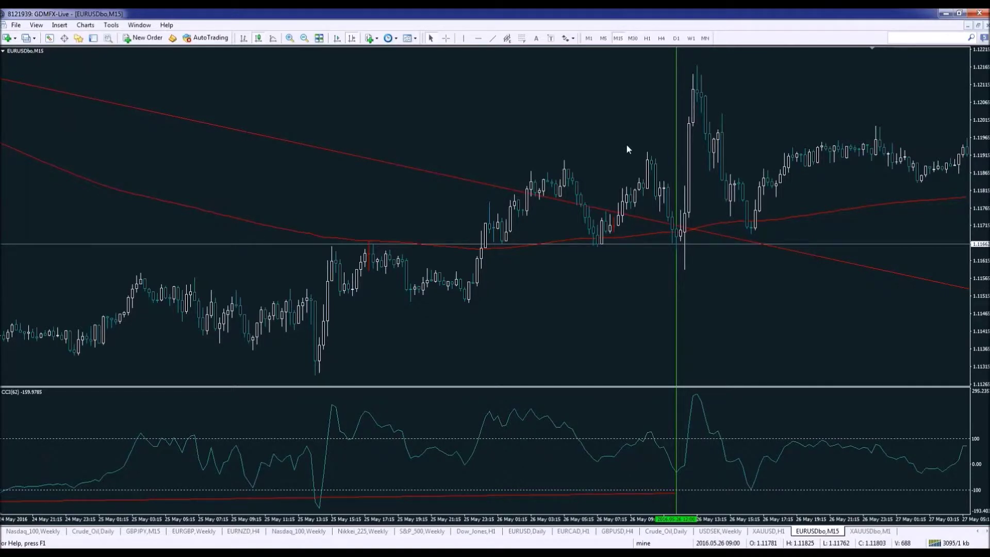
On the H4 chart, try lower and higher endpoints for the rising CCI trendline, finishing with it along the 18 and 24 May lows.
click(660, 38)
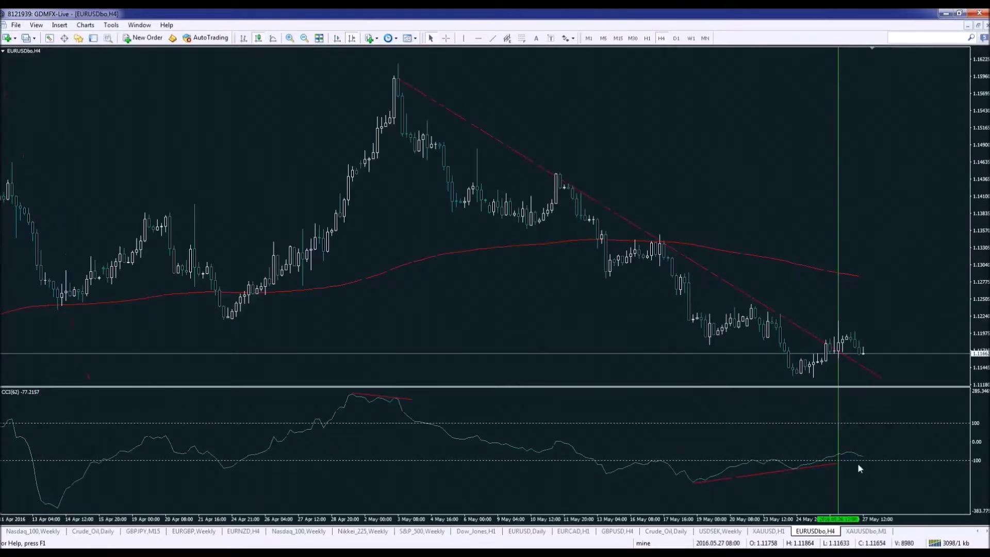
double_click(779, 471)
drag(838, 462, 842, 476)
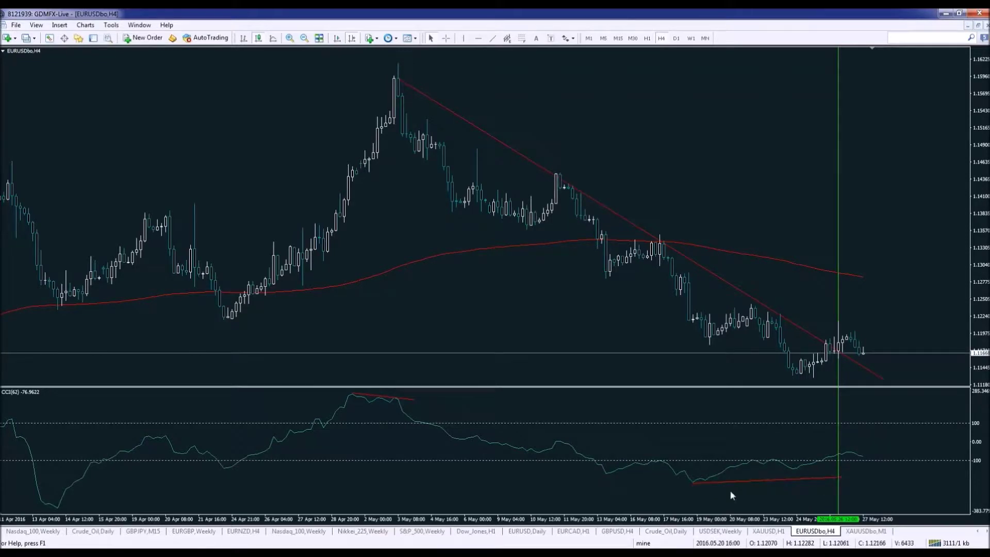
double_click(791, 481)
drag(843, 475, 840, 450)
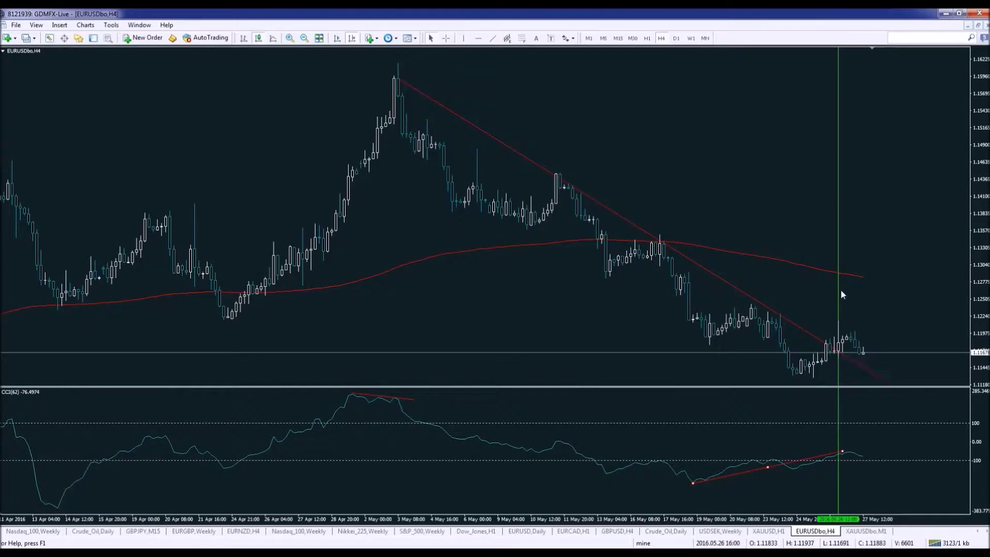
drag(841, 451, 846, 475)
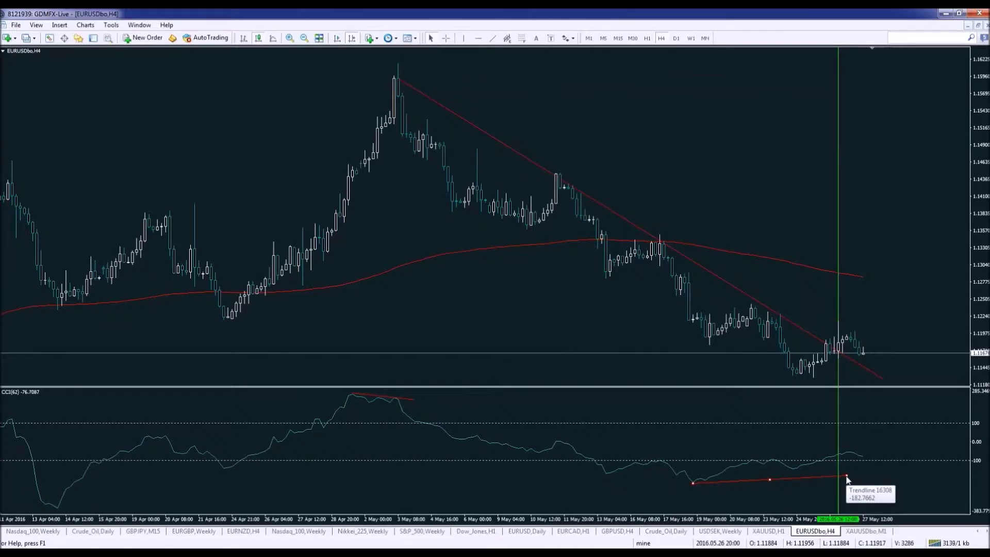
drag(841, 475, 846, 462)
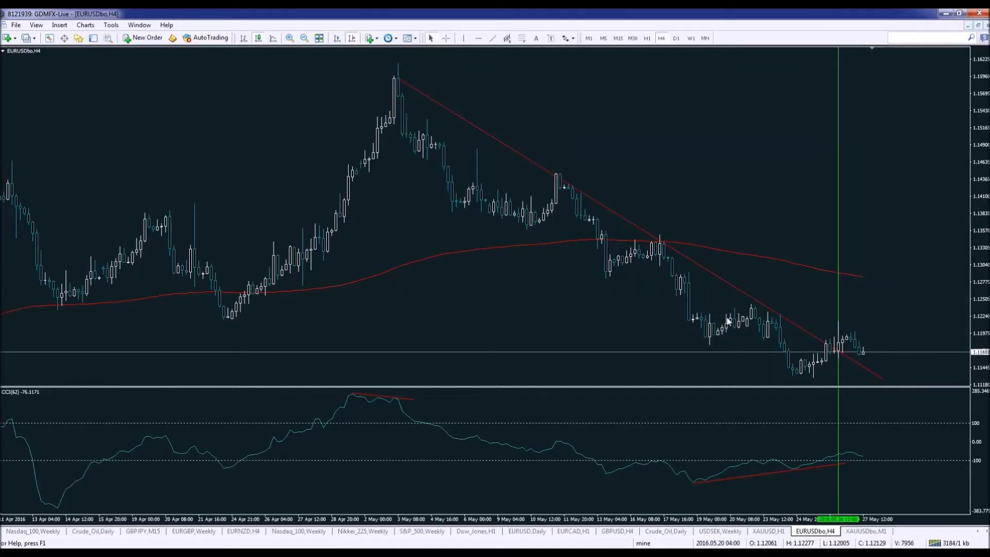
Draw a rising trendline on the H4 price chart from the early March low through the late March lows to mid-April.
scroll(728, 320, up, 1)
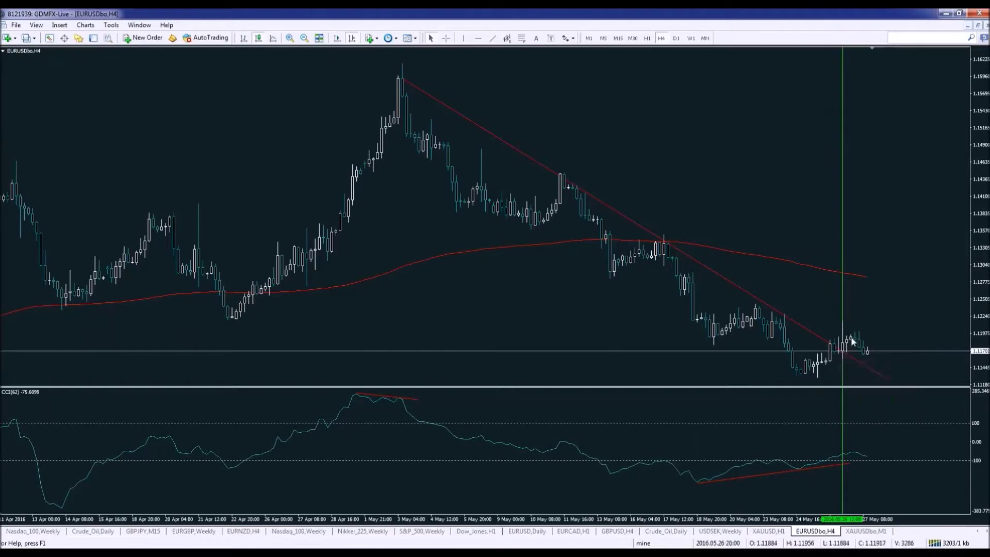
mouse_move(852, 339)
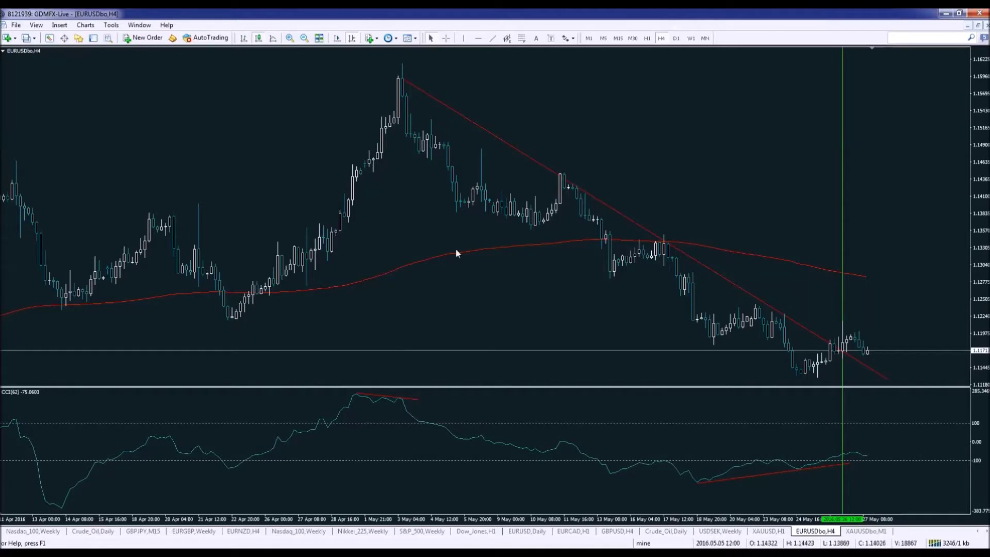
key(minus)
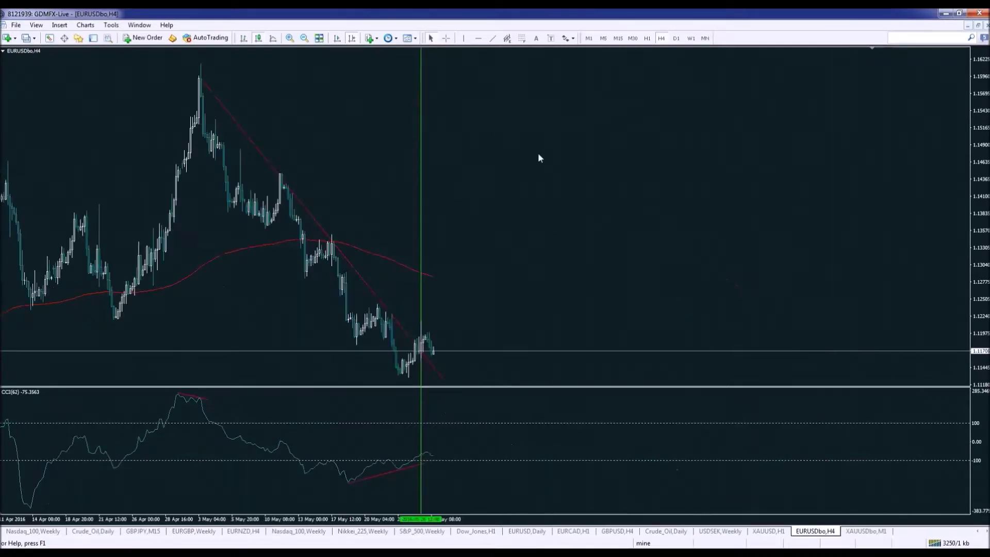
scroll(537, 152, up, 10)
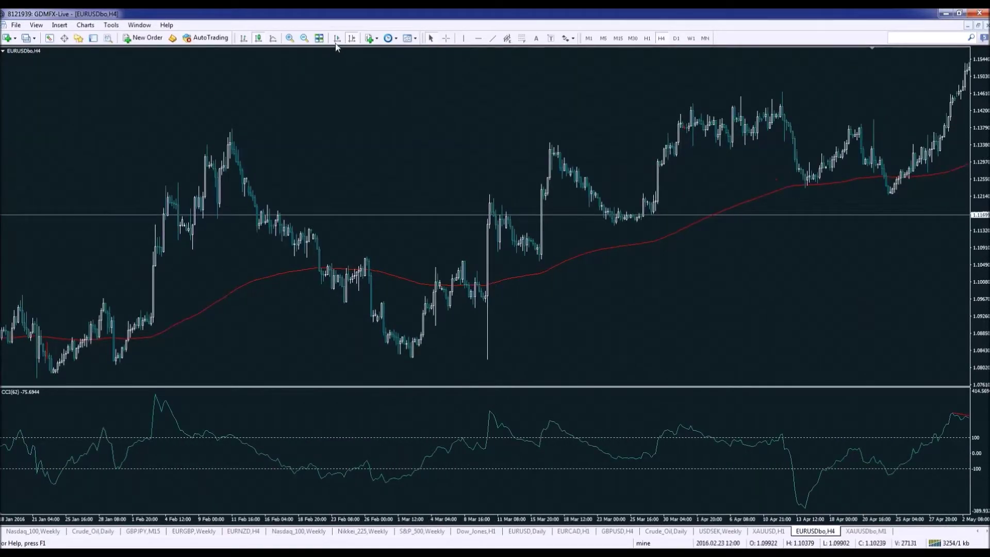
click(352, 38)
scroll(571, 117, up, 8)
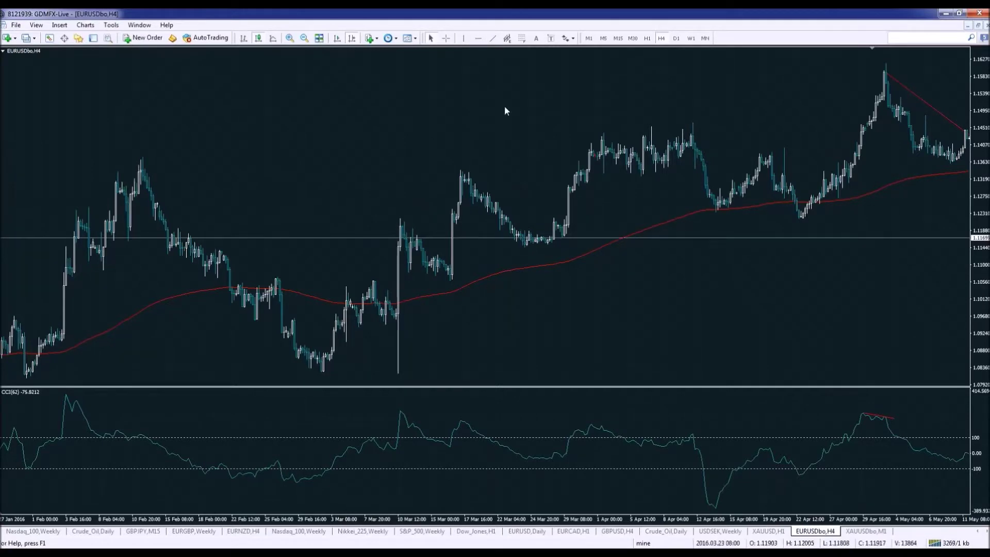
scroll(474, 56, up, 2)
click(493, 38)
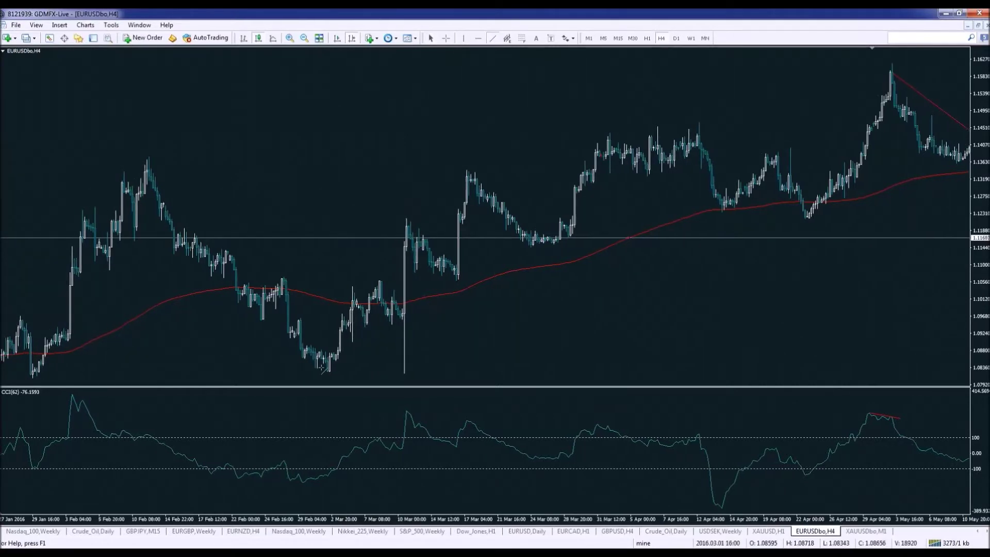
drag(359, 338, 736, 151)
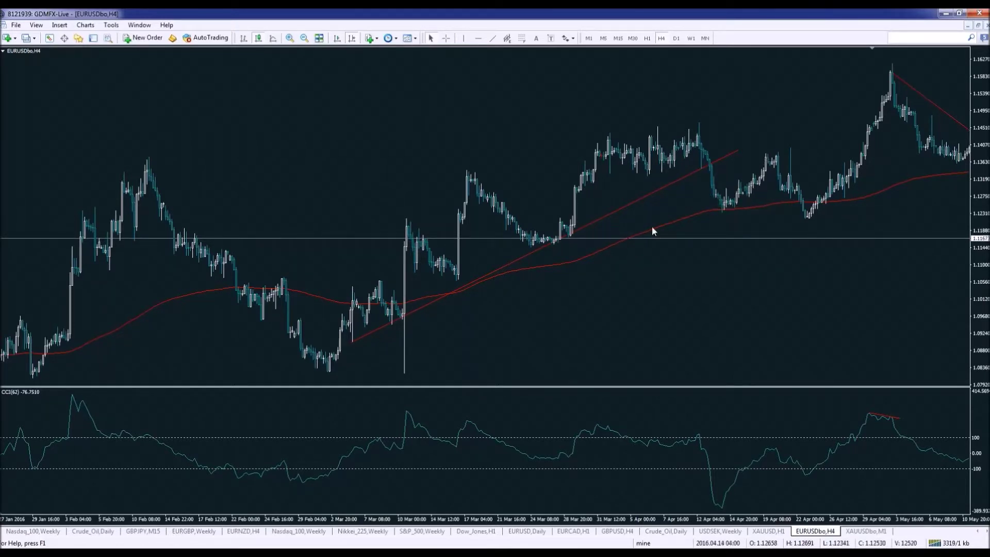
Mark the break below the rising March–April trendline with a vertical line at 13 April 12:00.
mouse_move(619, 244)
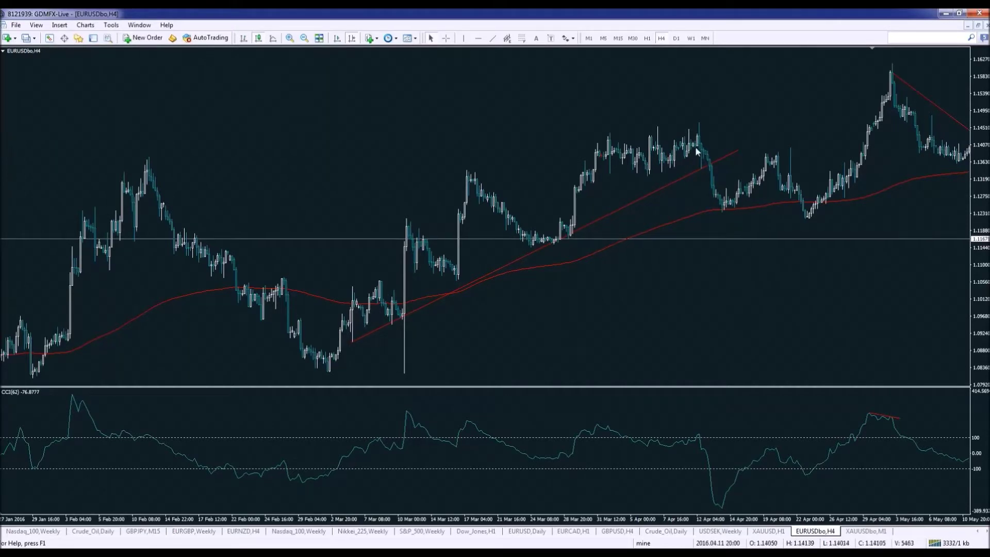
middle_click(711, 179)
key(Escape)
click(463, 38)
click(713, 183)
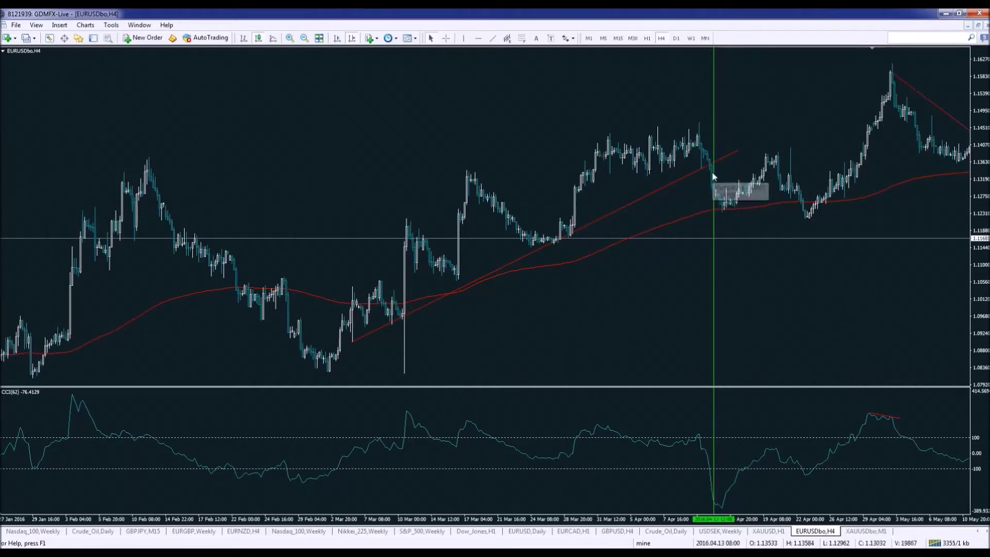
Examine the 13 April trendline break on the M15 and M30 timeframes, then return to the most recent M30 candles.
click(617, 38)
scroll(832, 166, up, 15)
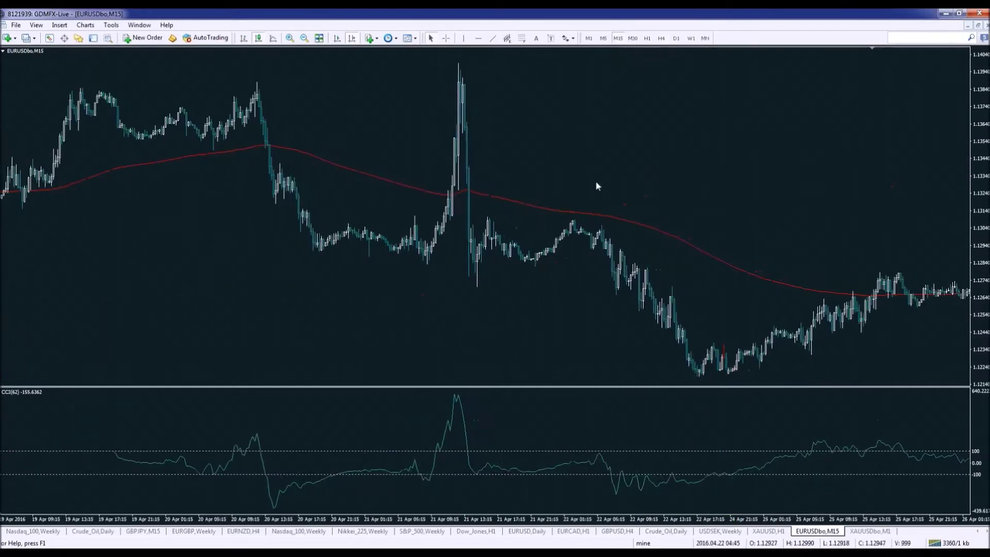
scroll(481, 247, down, 10)
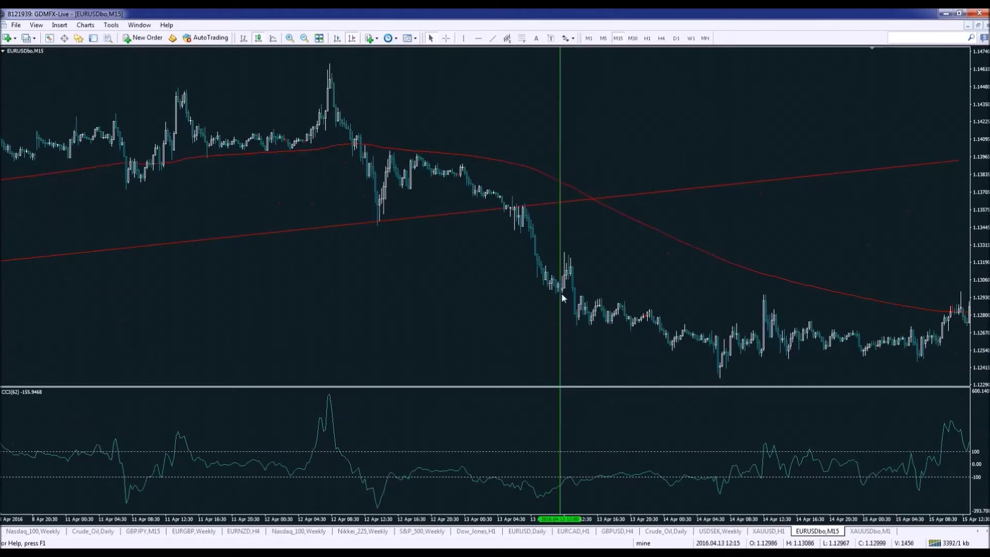
click(632, 39)
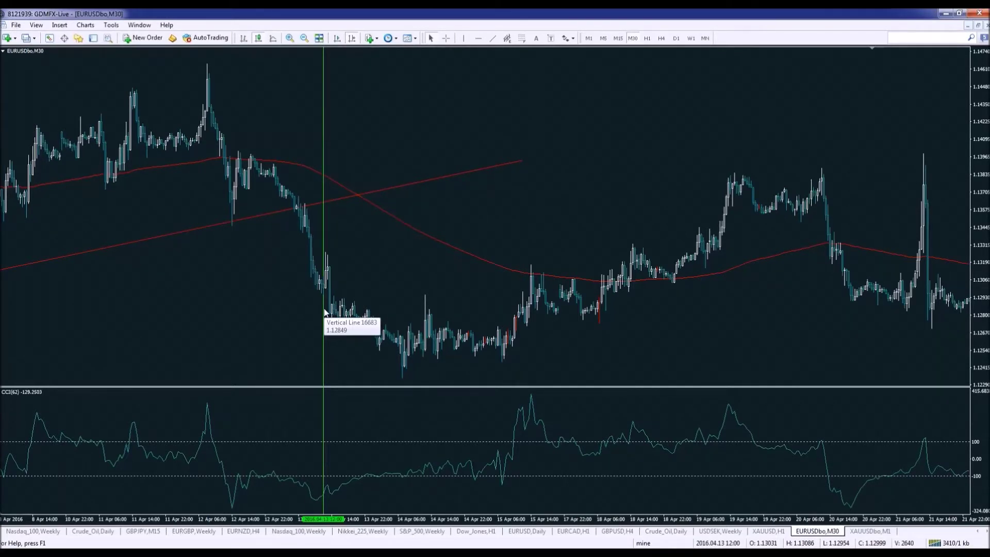
key(End)
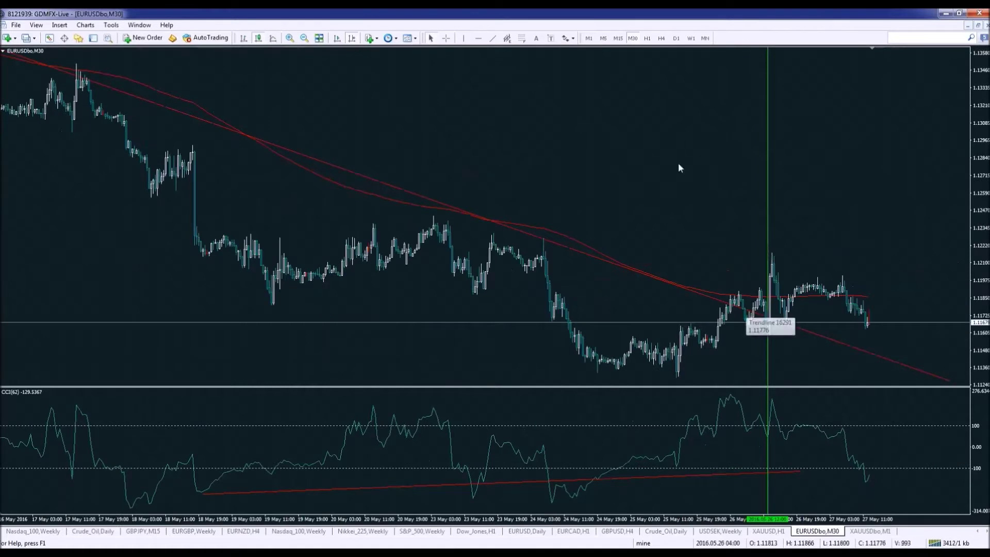